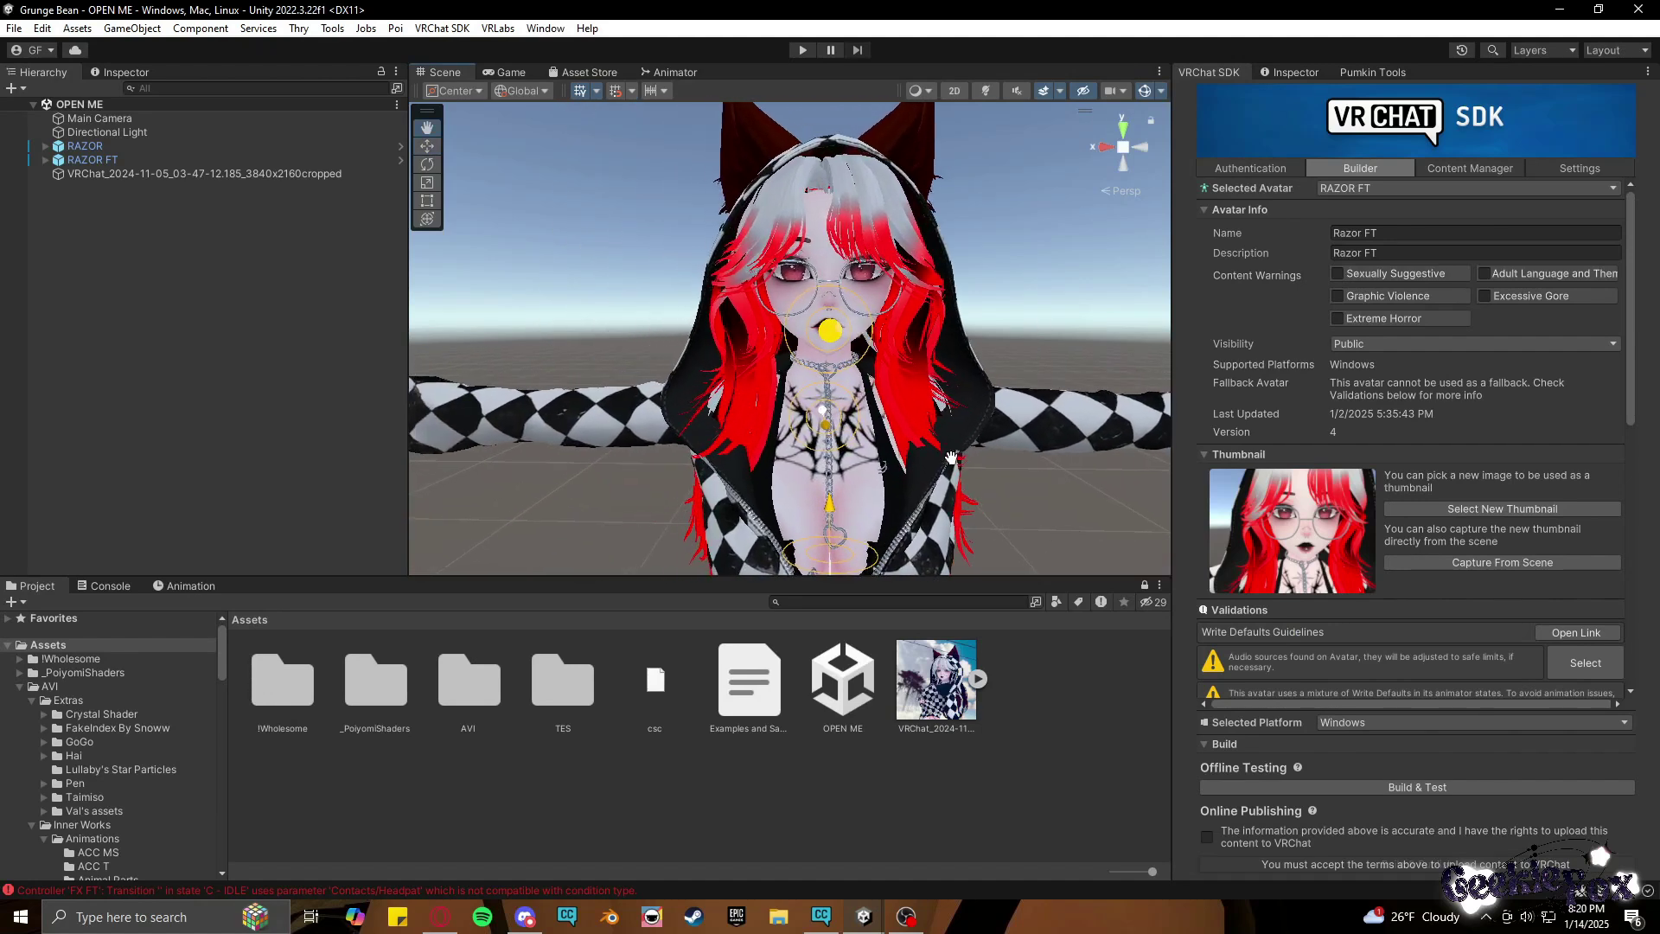
Orbit and pan the scene view around the RAZOR FT avatar.
{"action": "left_click_drag", "start_coordinate": [1043, 478], "coordinate": [1027, 398], "text": "alt"}
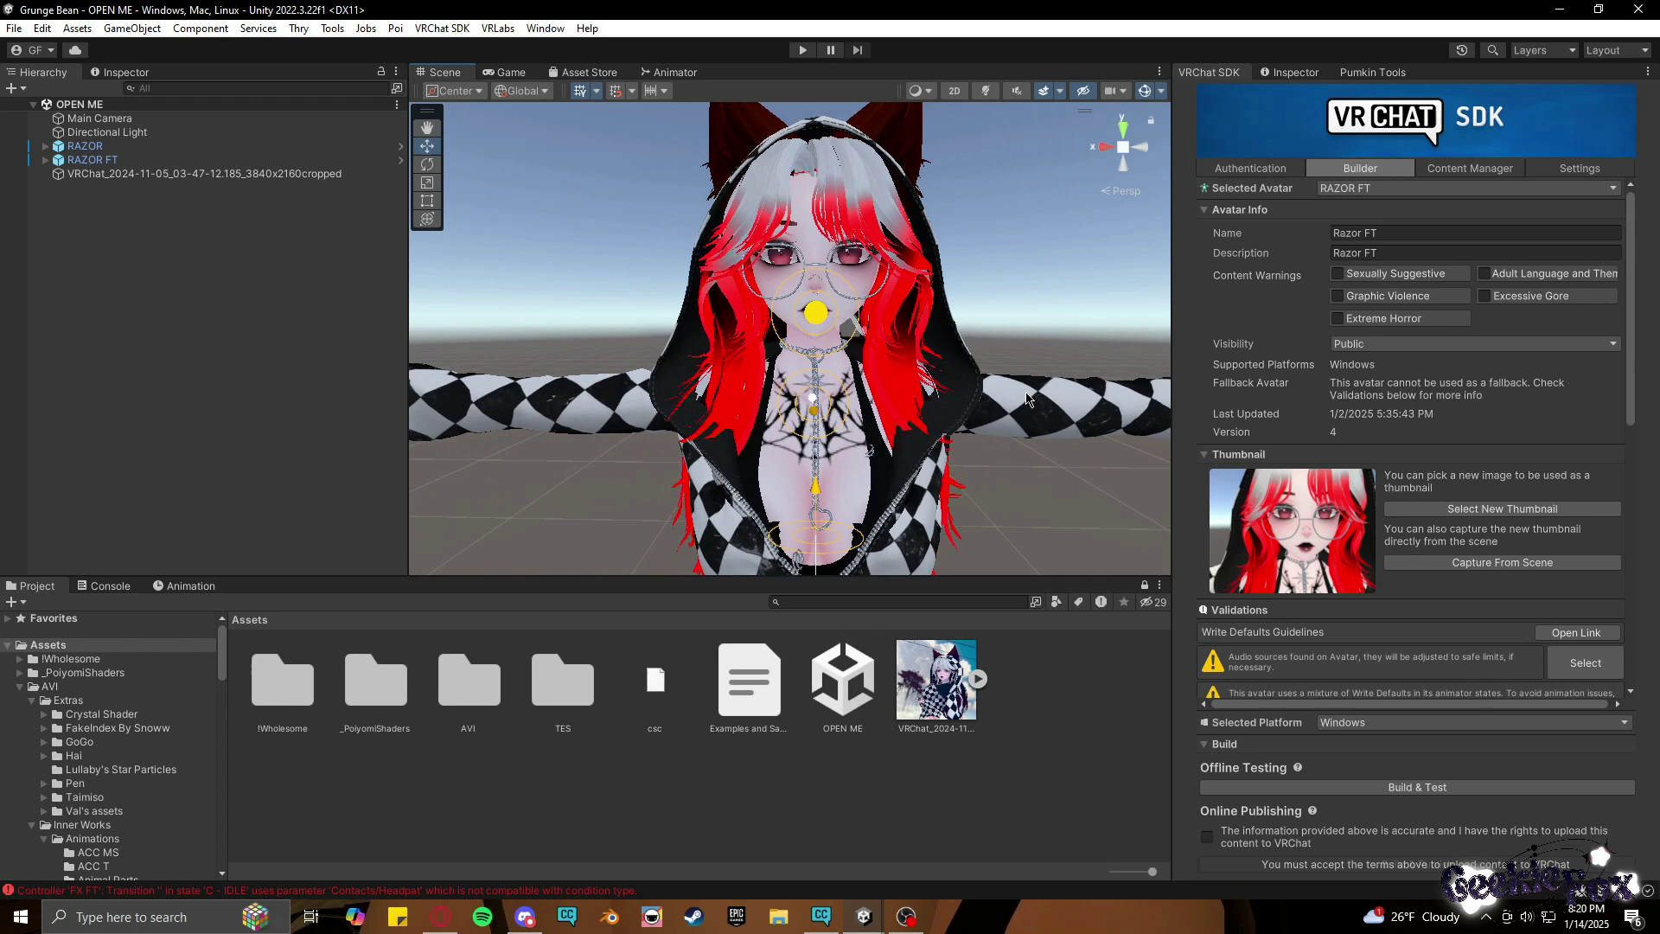
{"action": "middle_click_drag", "start_coordinate": [1027, 399], "coordinate": [1045, 386]}
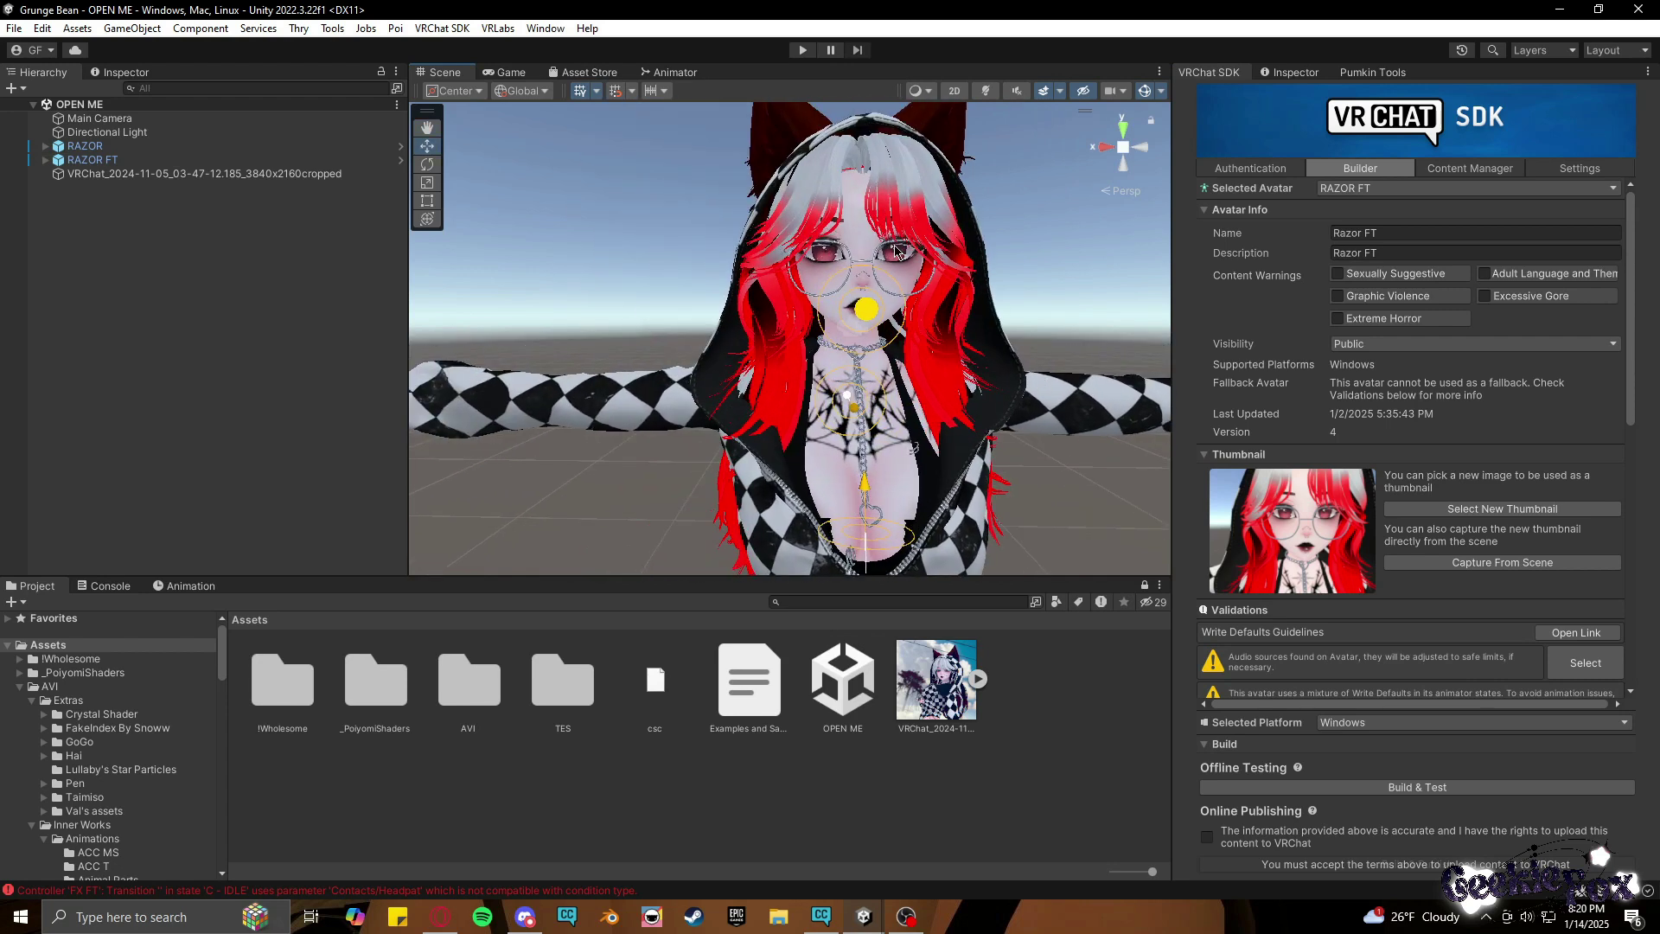
{"action": "middle_click_drag", "start_coordinate": [899, 253], "coordinate": [863, 240]}
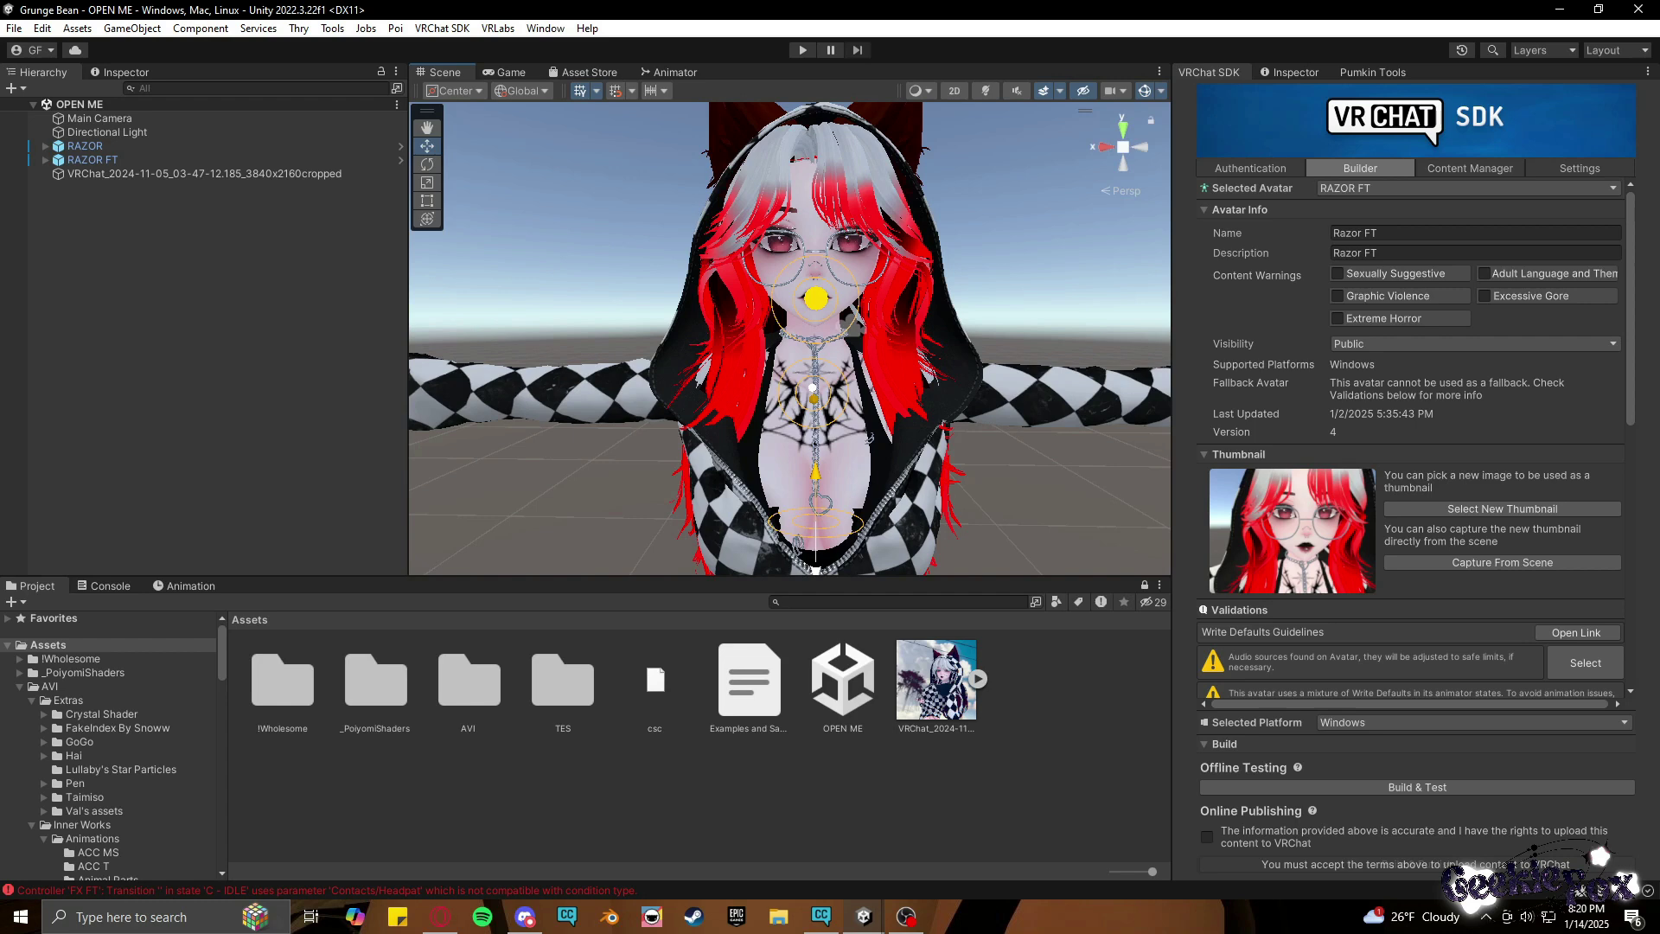
{"action": "middle_click_drag", "start_coordinate": [986, 476], "coordinate": [1008, 482]}
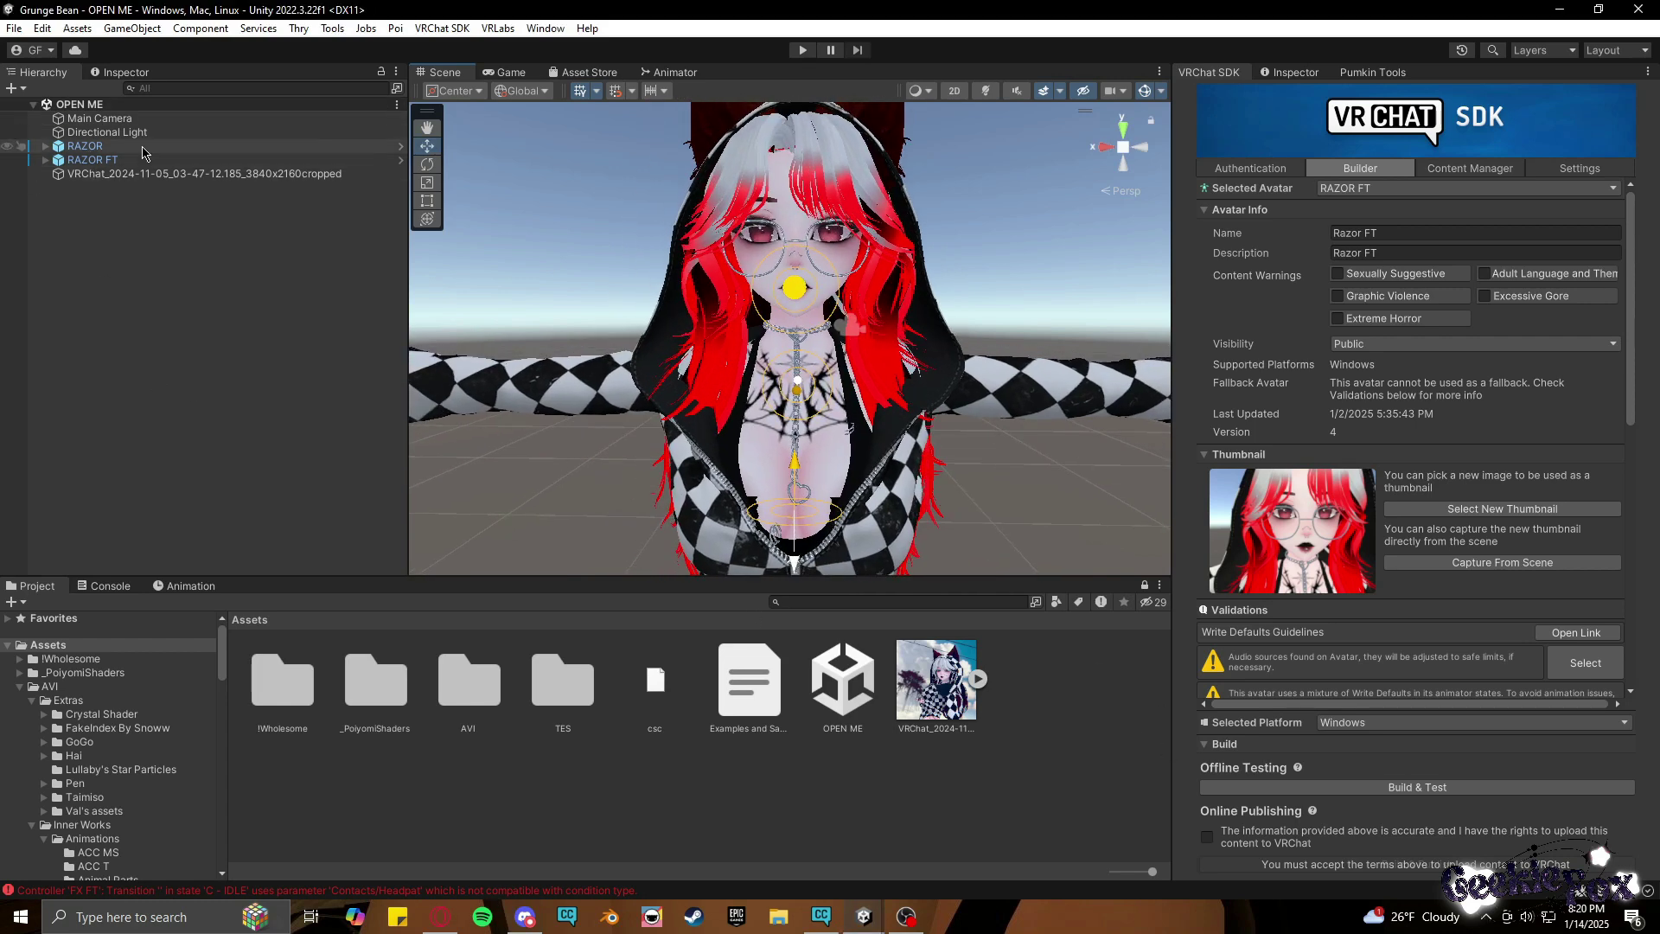
{"action": "scroll", "coordinate": [1094, 290], "scroll_direction": "down", "scroll_amount": 3}
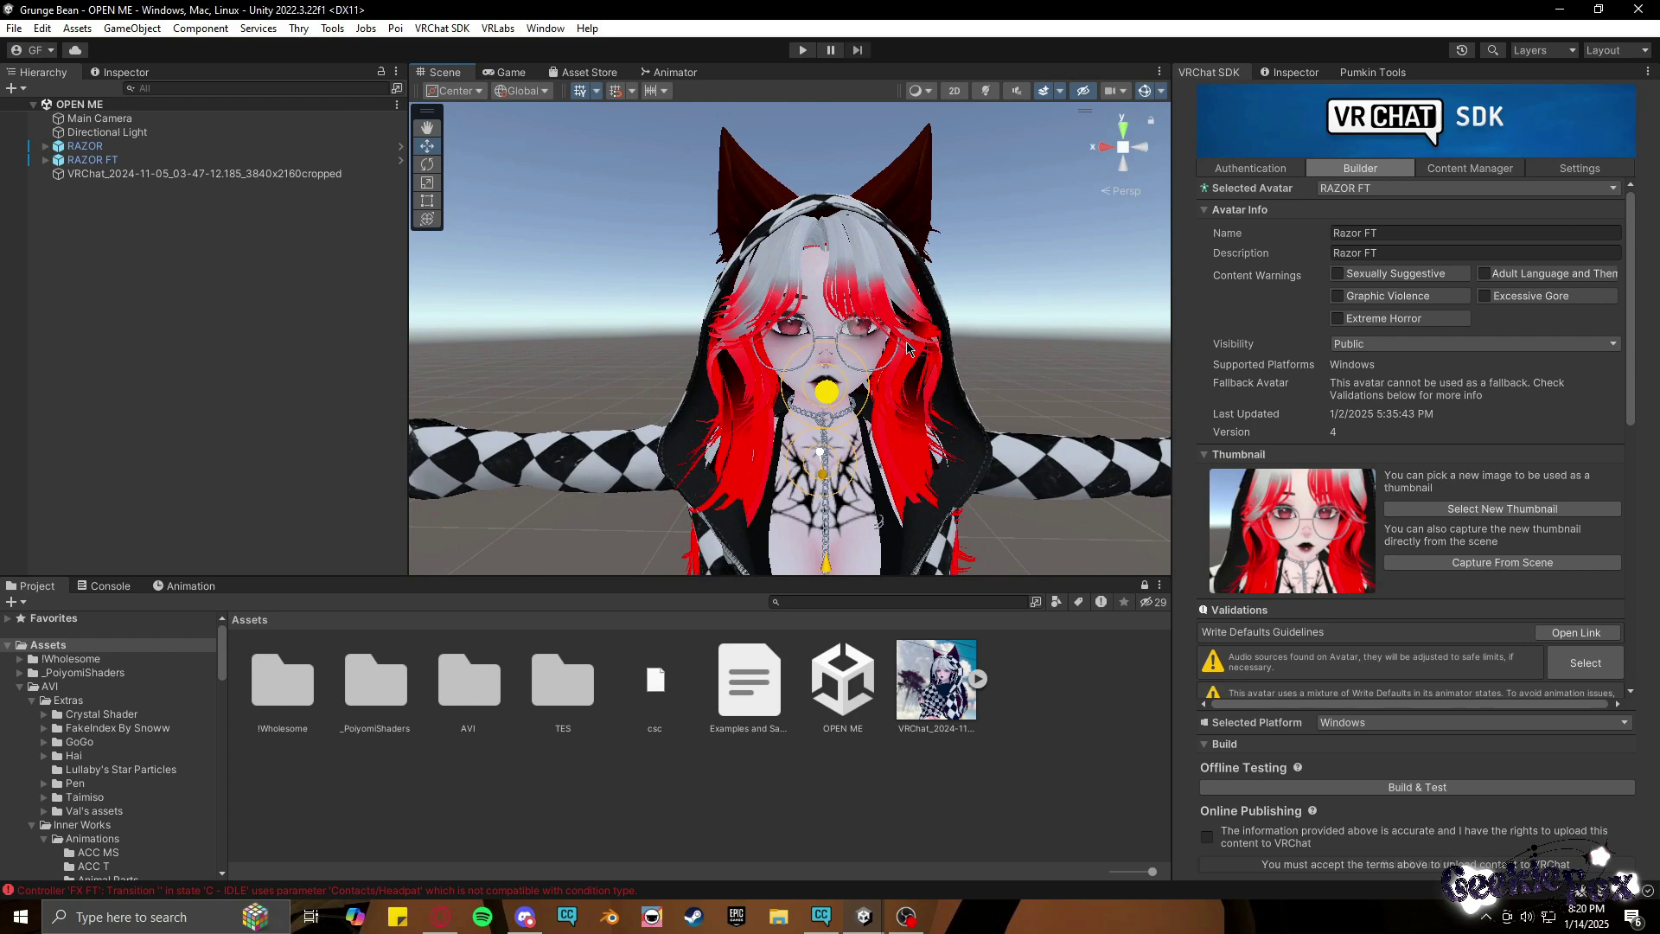
{"action": "middle_click_drag", "start_coordinate": [908, 348], "coordinate": [885, 331]}
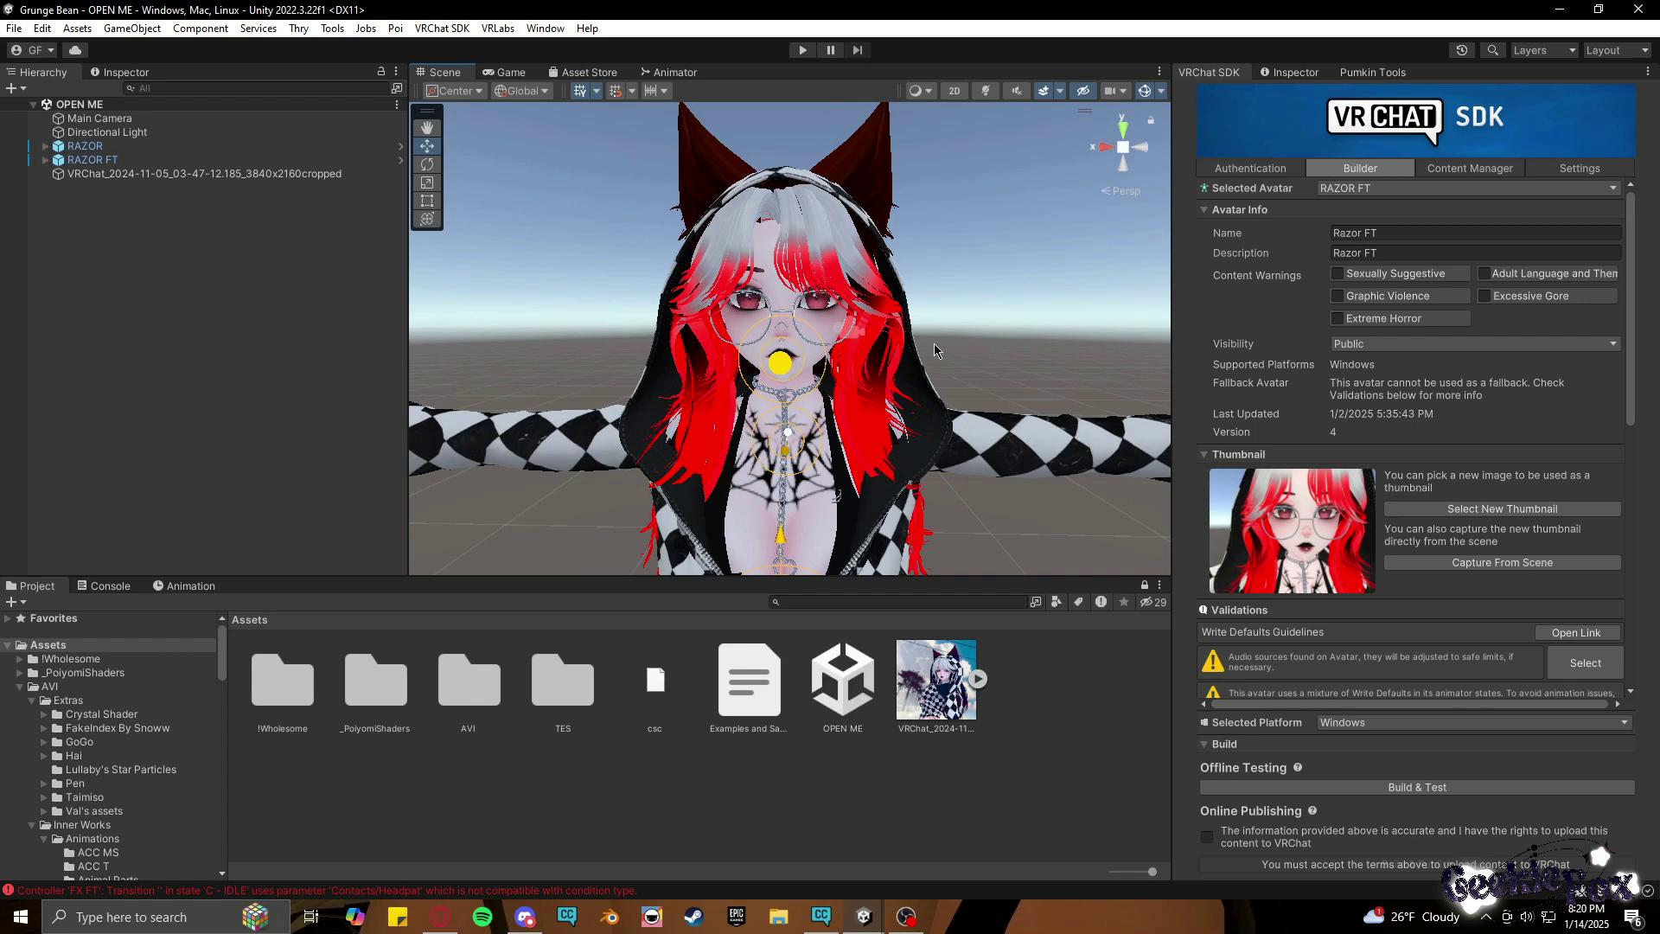
{"action": "middle_click_drag", "start_coordinate": [934, 344], "coordinate": [933, 396]}
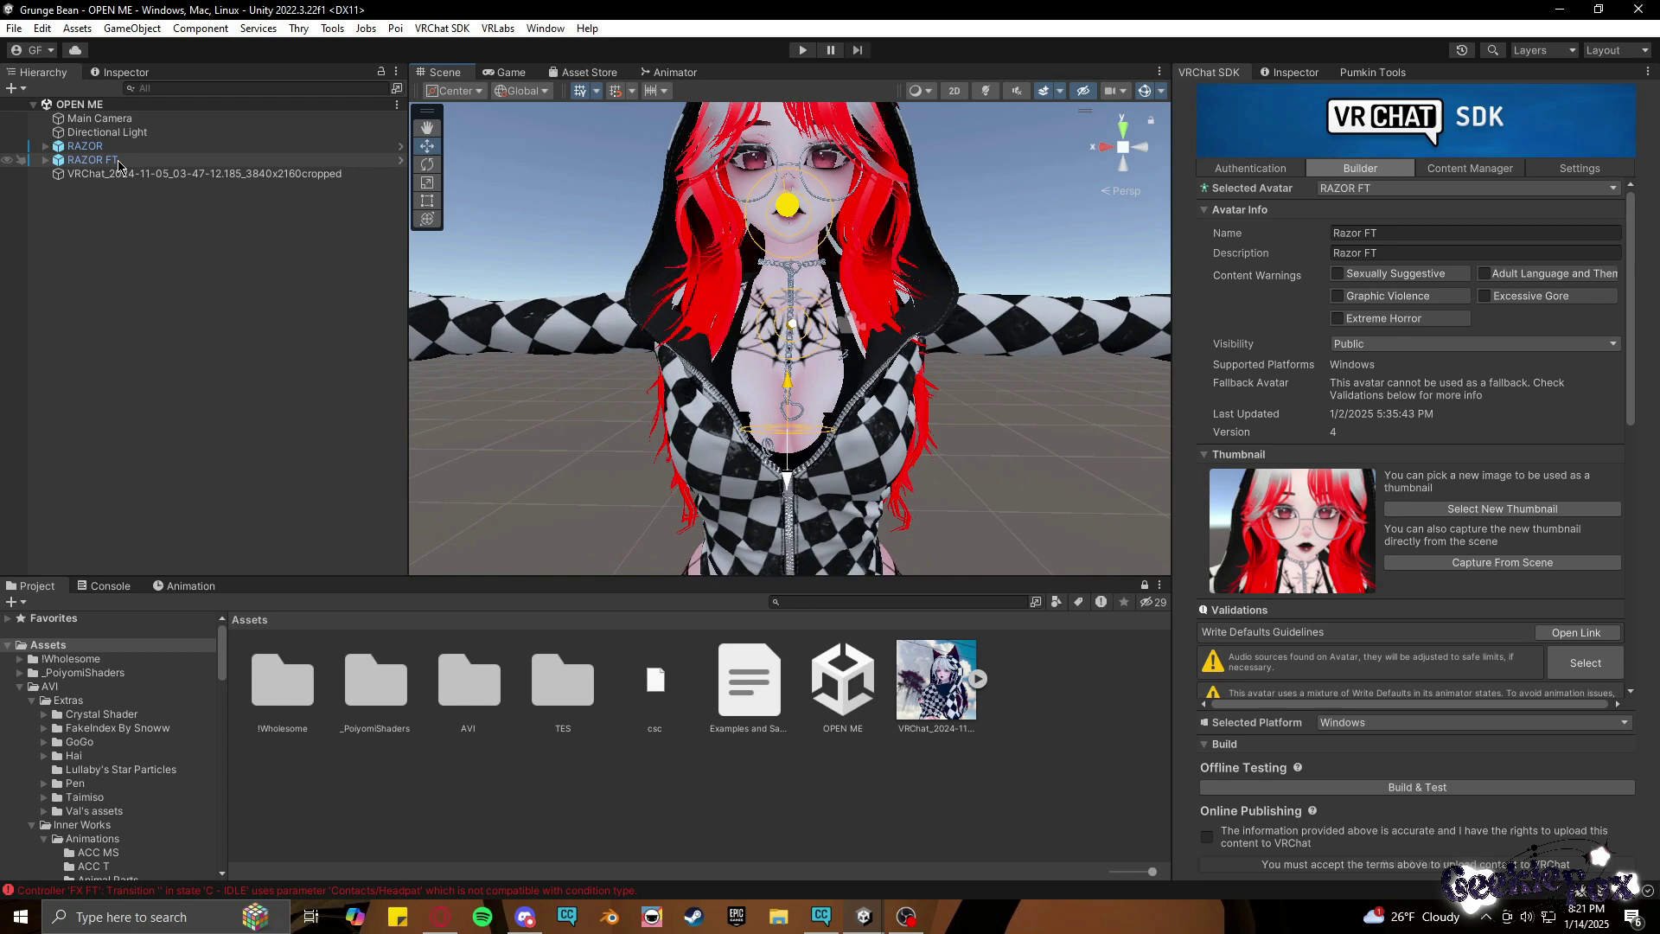
Scroll through the Face Tracking Template Setup PDF and load its remaining pages.
{"action": "mouse_move", "coordinate": [453, 930]}
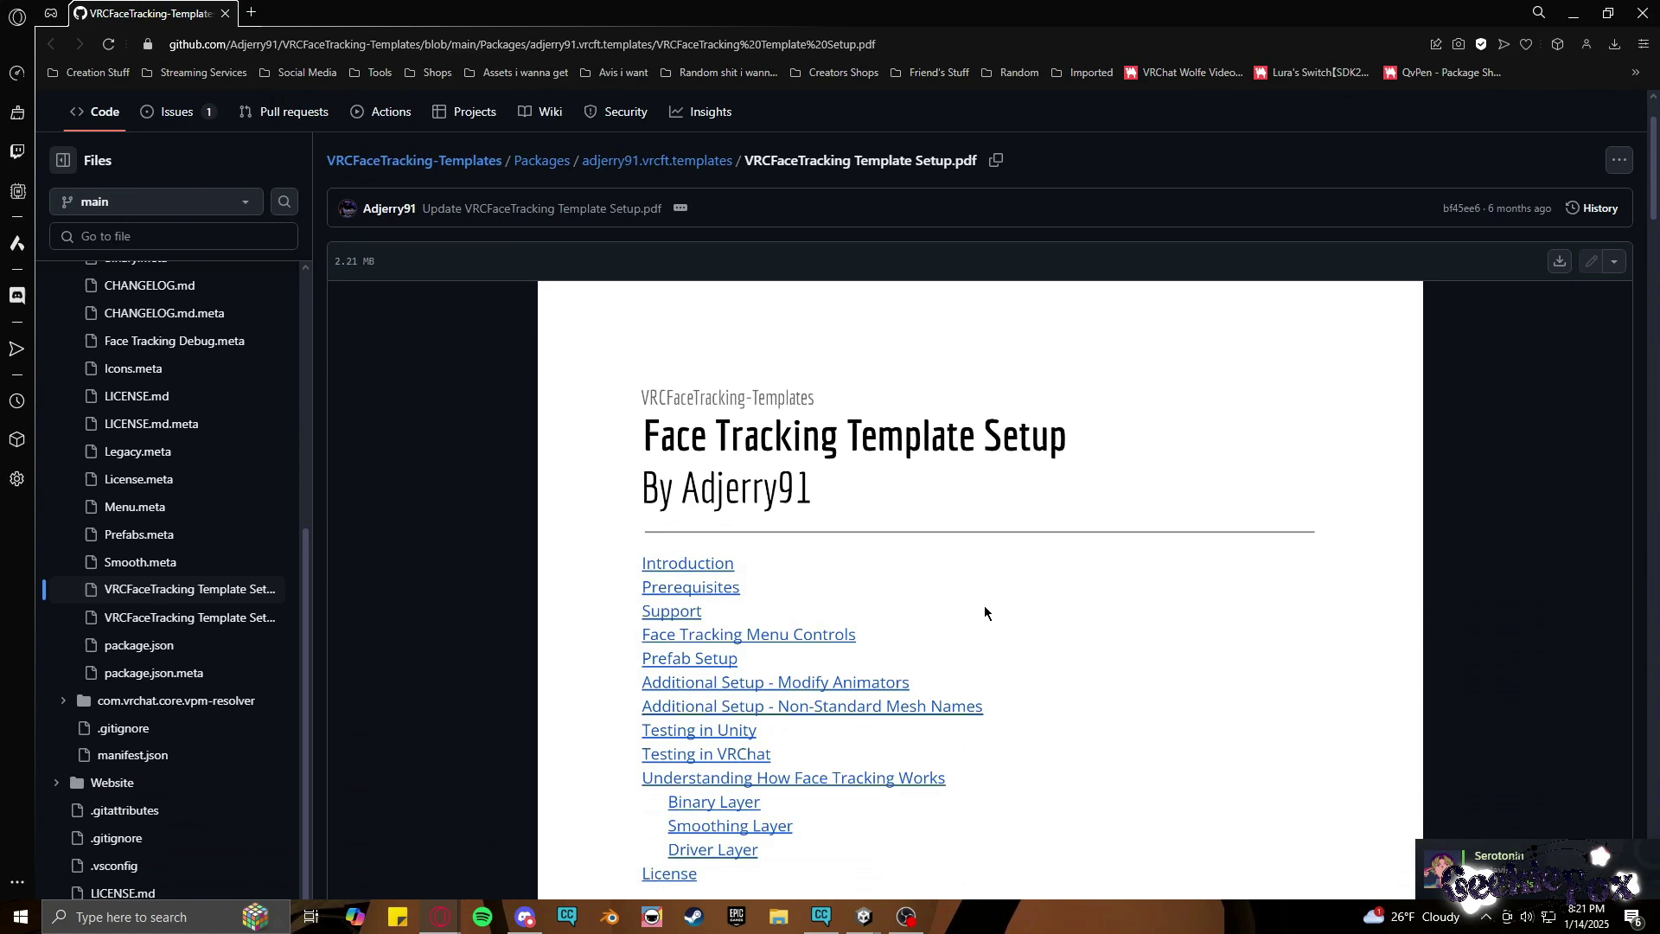
{"action": "scroll", "coordinate": [984, 609], "scroll_direction": "down", "scroll_amount": 5}
{"action": "scroll", "coordinate": [984, 612], "scroll_direction": "up", "scroll_amount": 2}
{"action": "scroll", "coordinate": [984, 613], "scroll_direction": "down", "scroll_amount": 10}
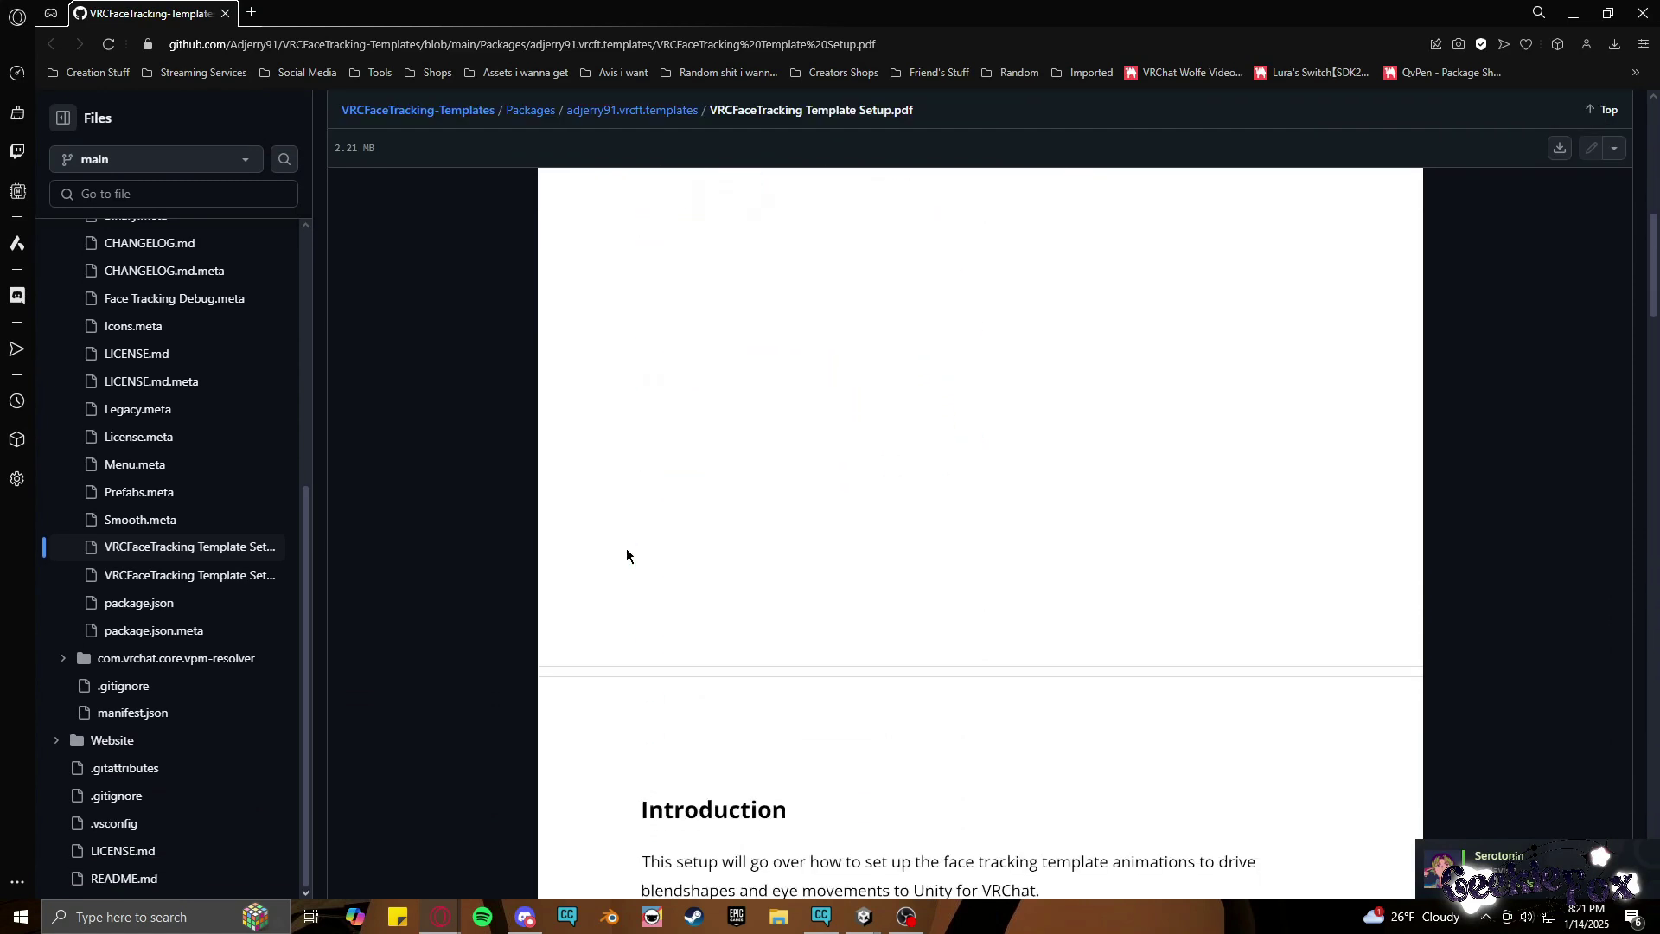
{"action": "scroll", "coordinate": [627, 555], "scroll_direction": "down", "scroll_amount": 15}
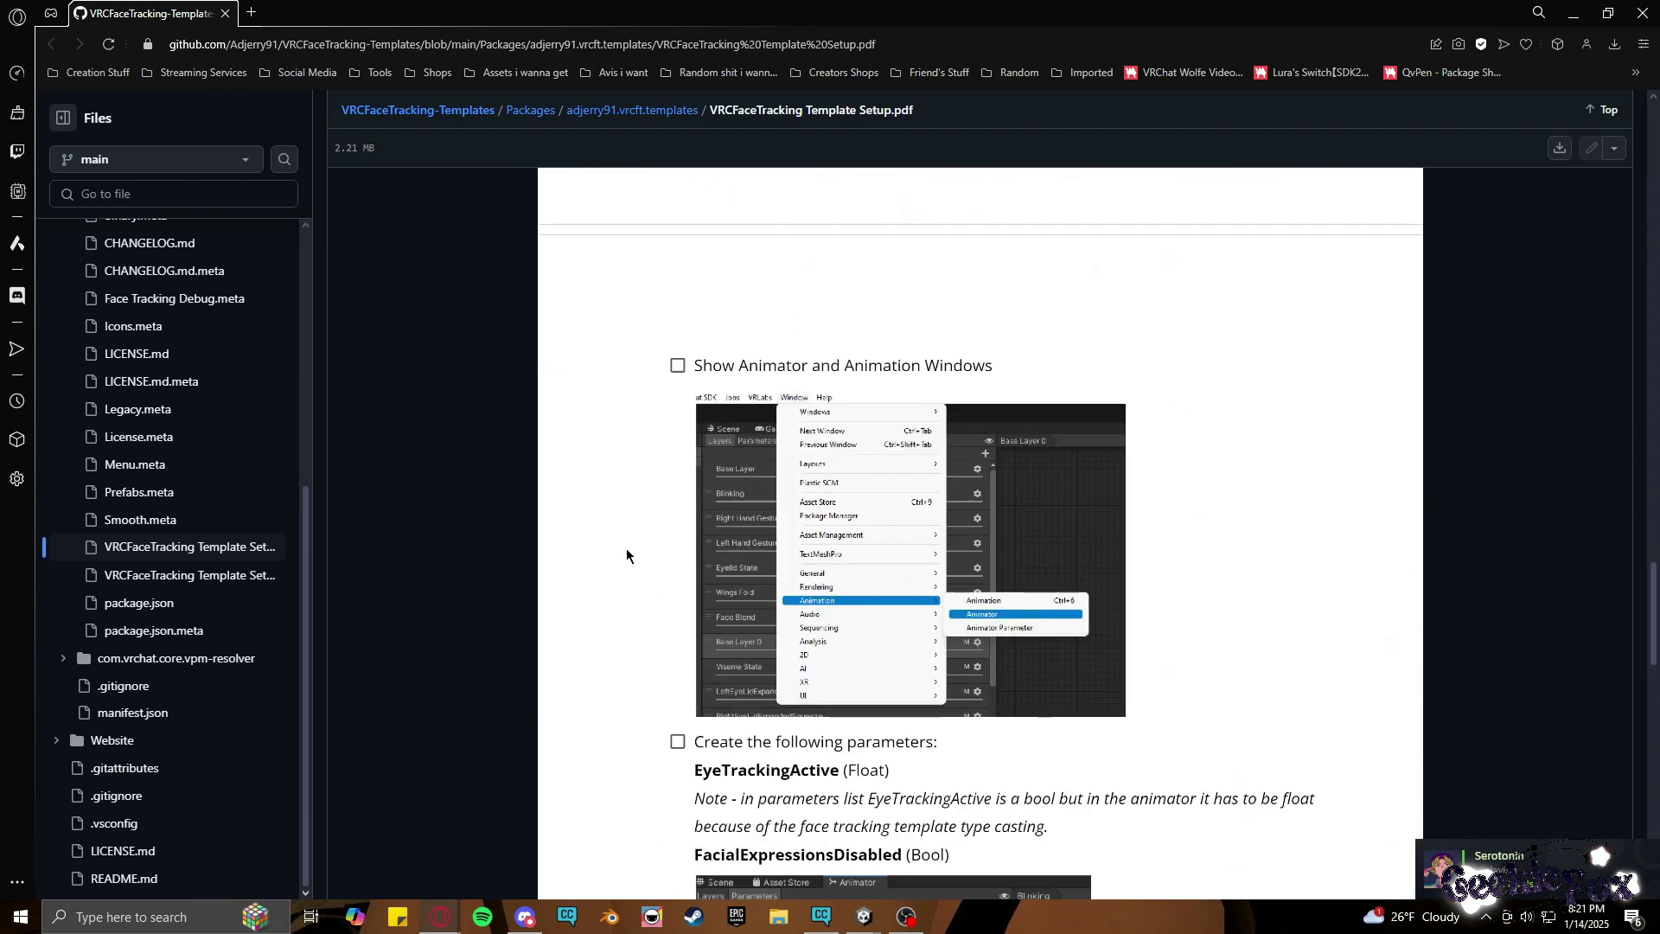
{"action": "scroll", "coordinate": [498, 460], "scroll_direction": "down", "scroll_amount": 15}
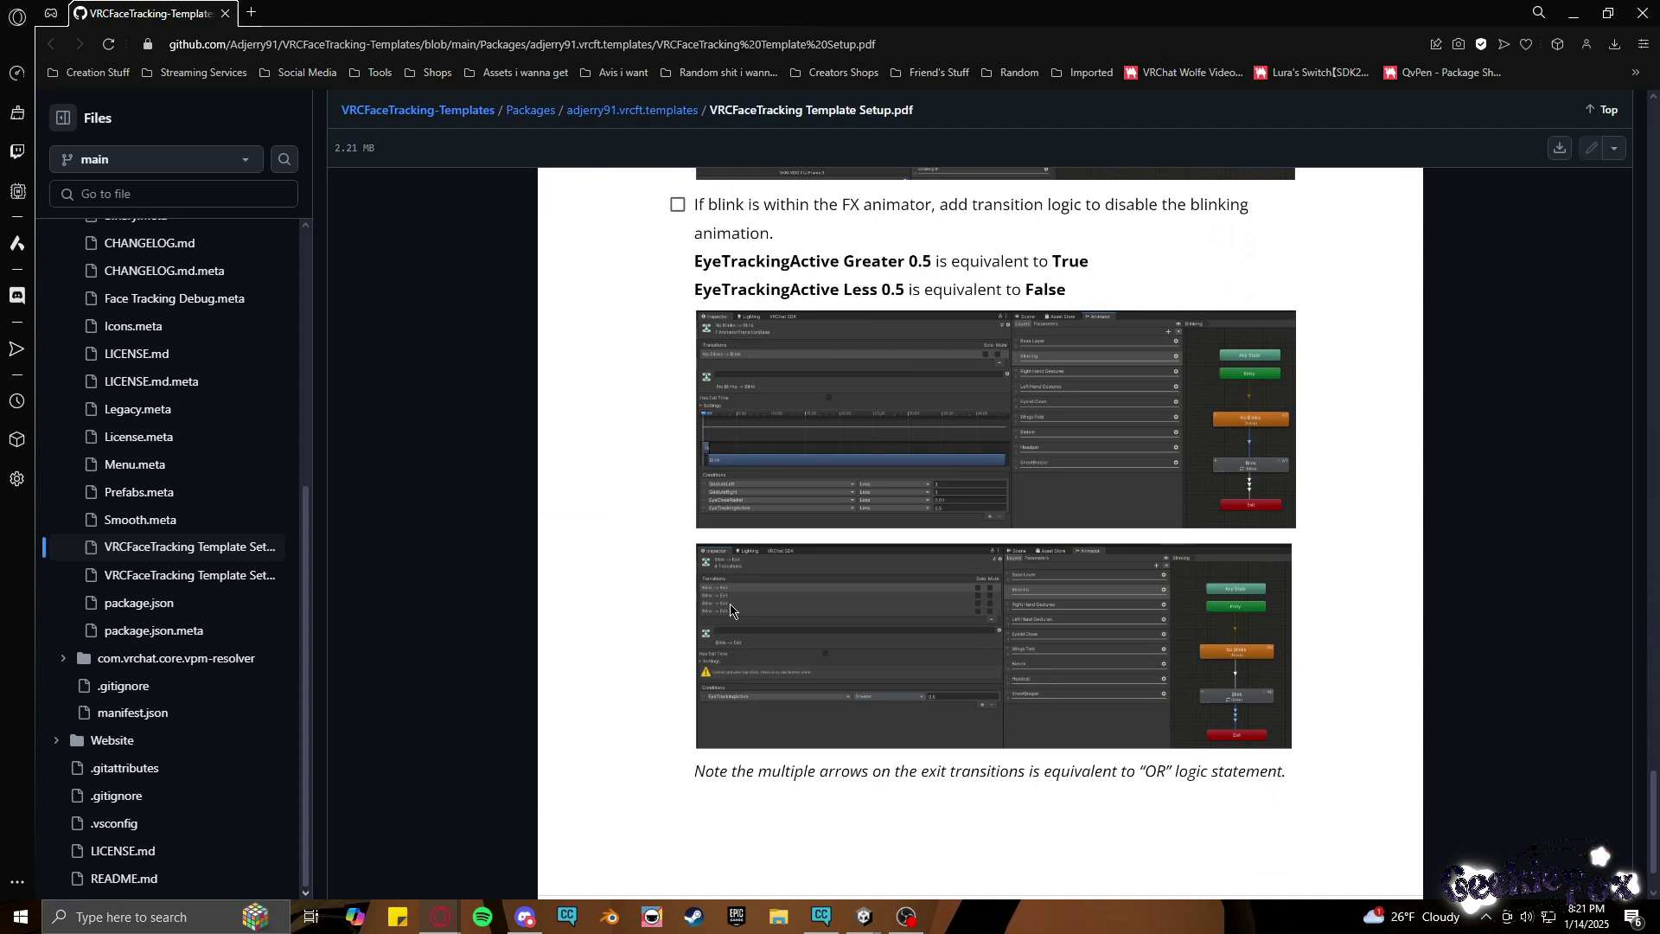
{"action": "scroll", "coordinate": [983, 751], "scroll_direction": "down", "scroll_amount": 2}
{"action": "left_click", "coordinate": [1001, 835]}
Read the Non-Standard Mesh Names section, then minimize the browser back to Unity.
{"action": "scroll", "coordinate": [1080, 691], "scroll_direction": "down", "scroll_amount": 15}
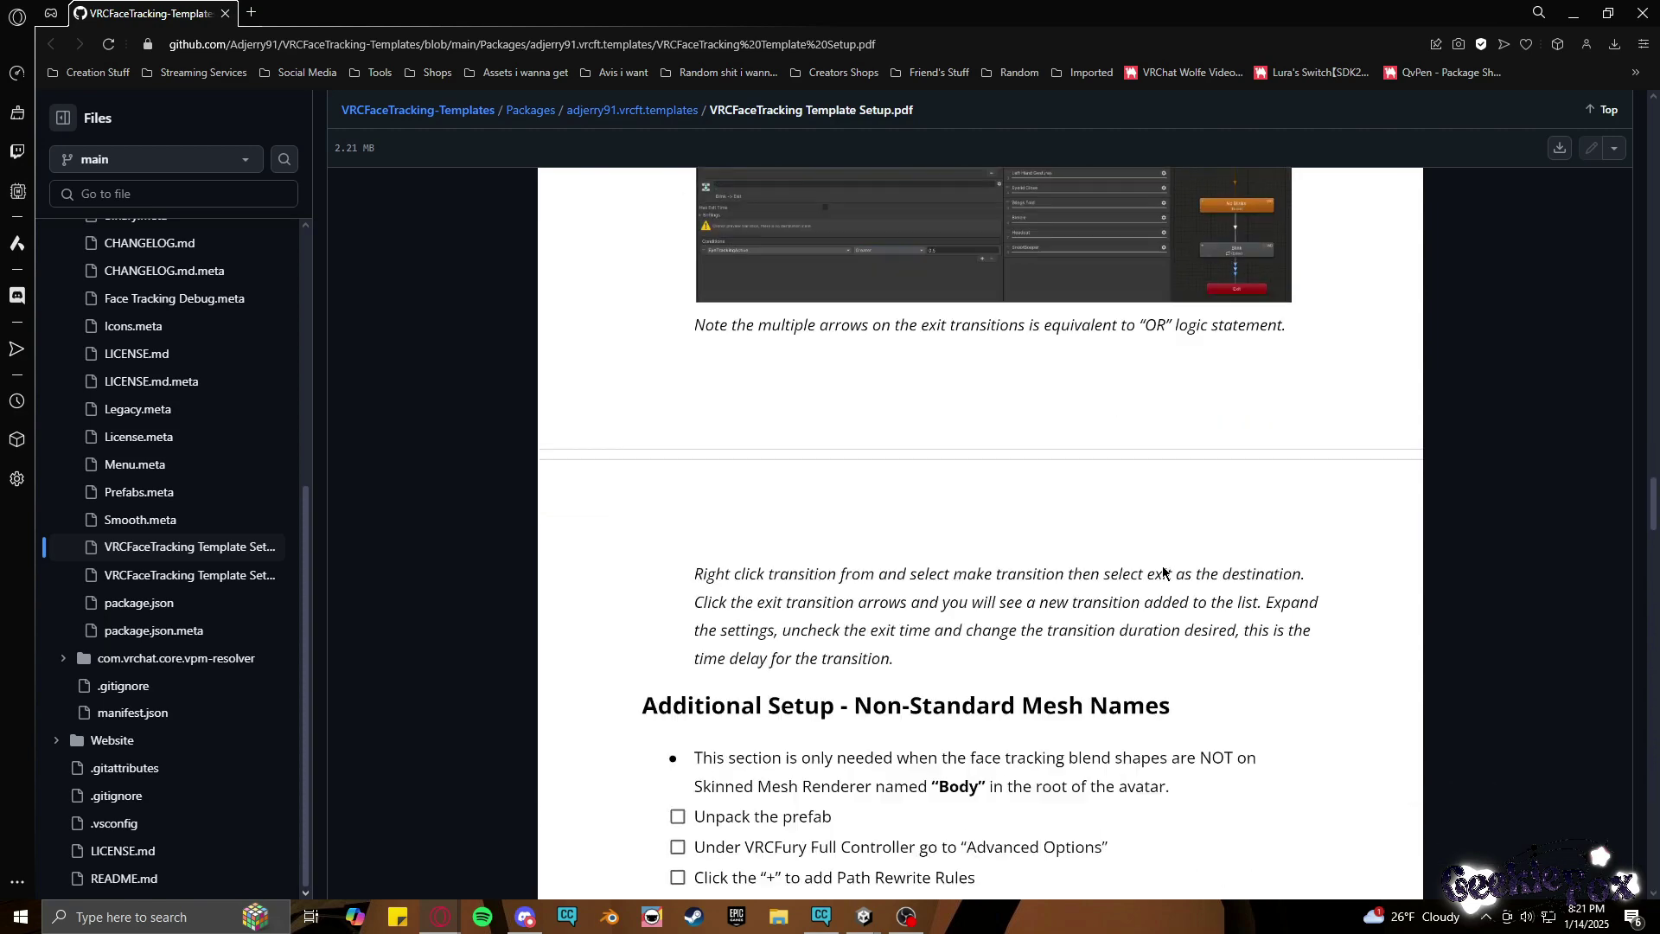
{"action": "scroll", "coordinate": [1161, 576], "scroll_direction": "up", "scroll_amount": 4}
{"action": "scroll", "coordinate": [599, 473], "scroll_direction": "up", "scroll_amount": 3}
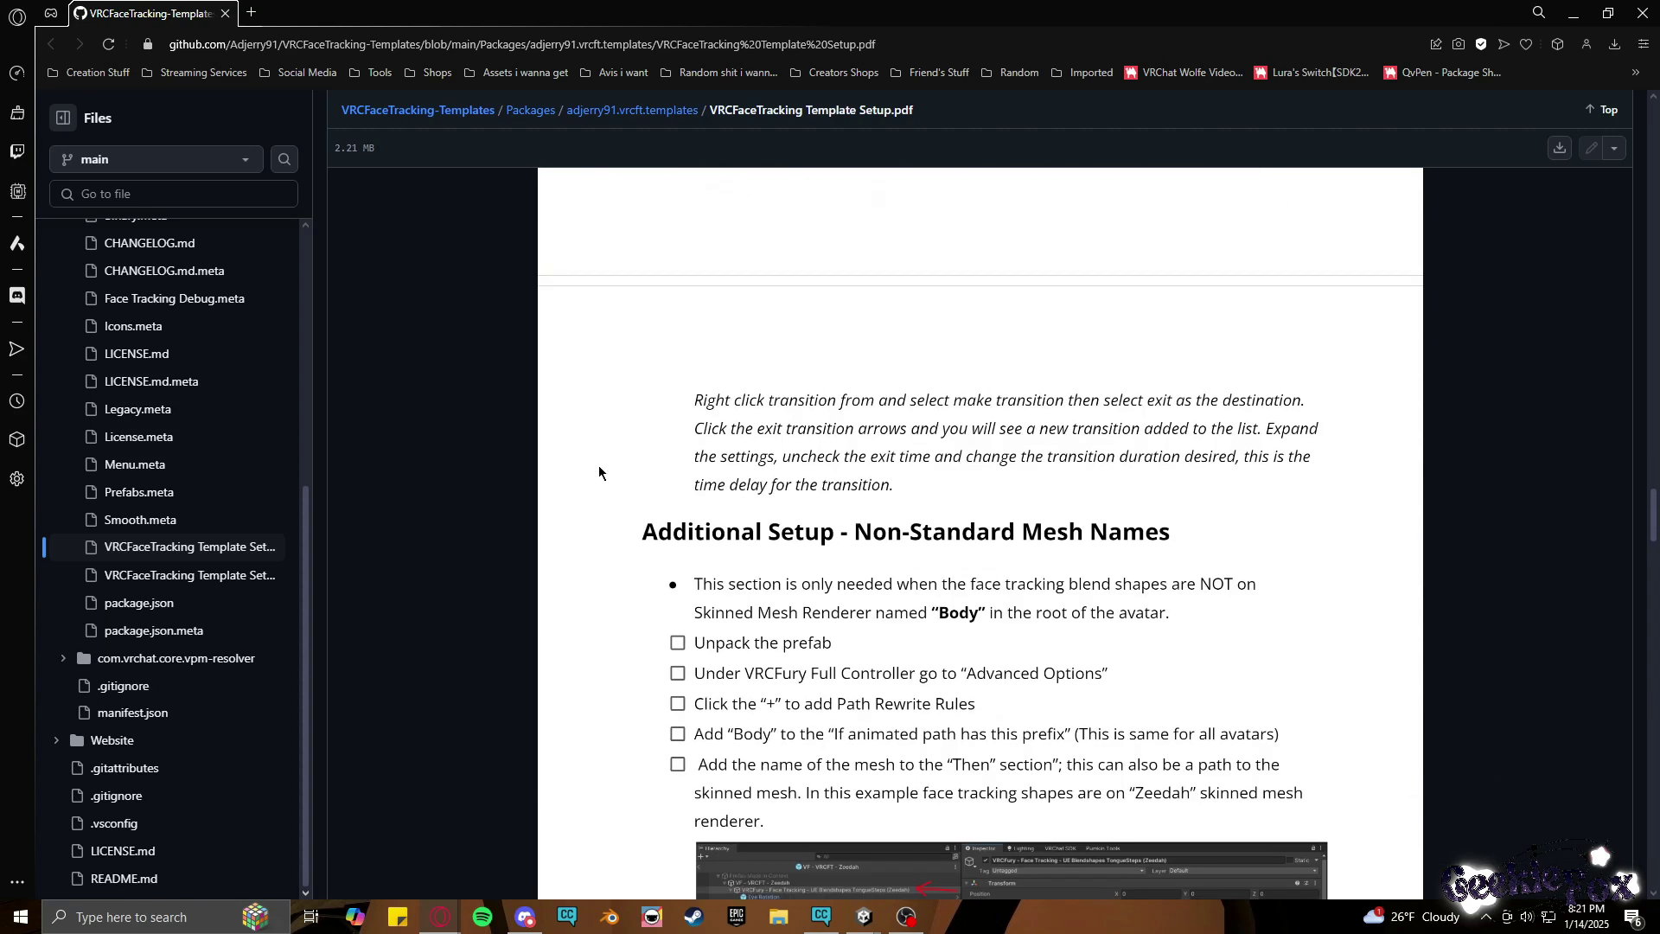
{"action": "key", "text": "super+Down"}
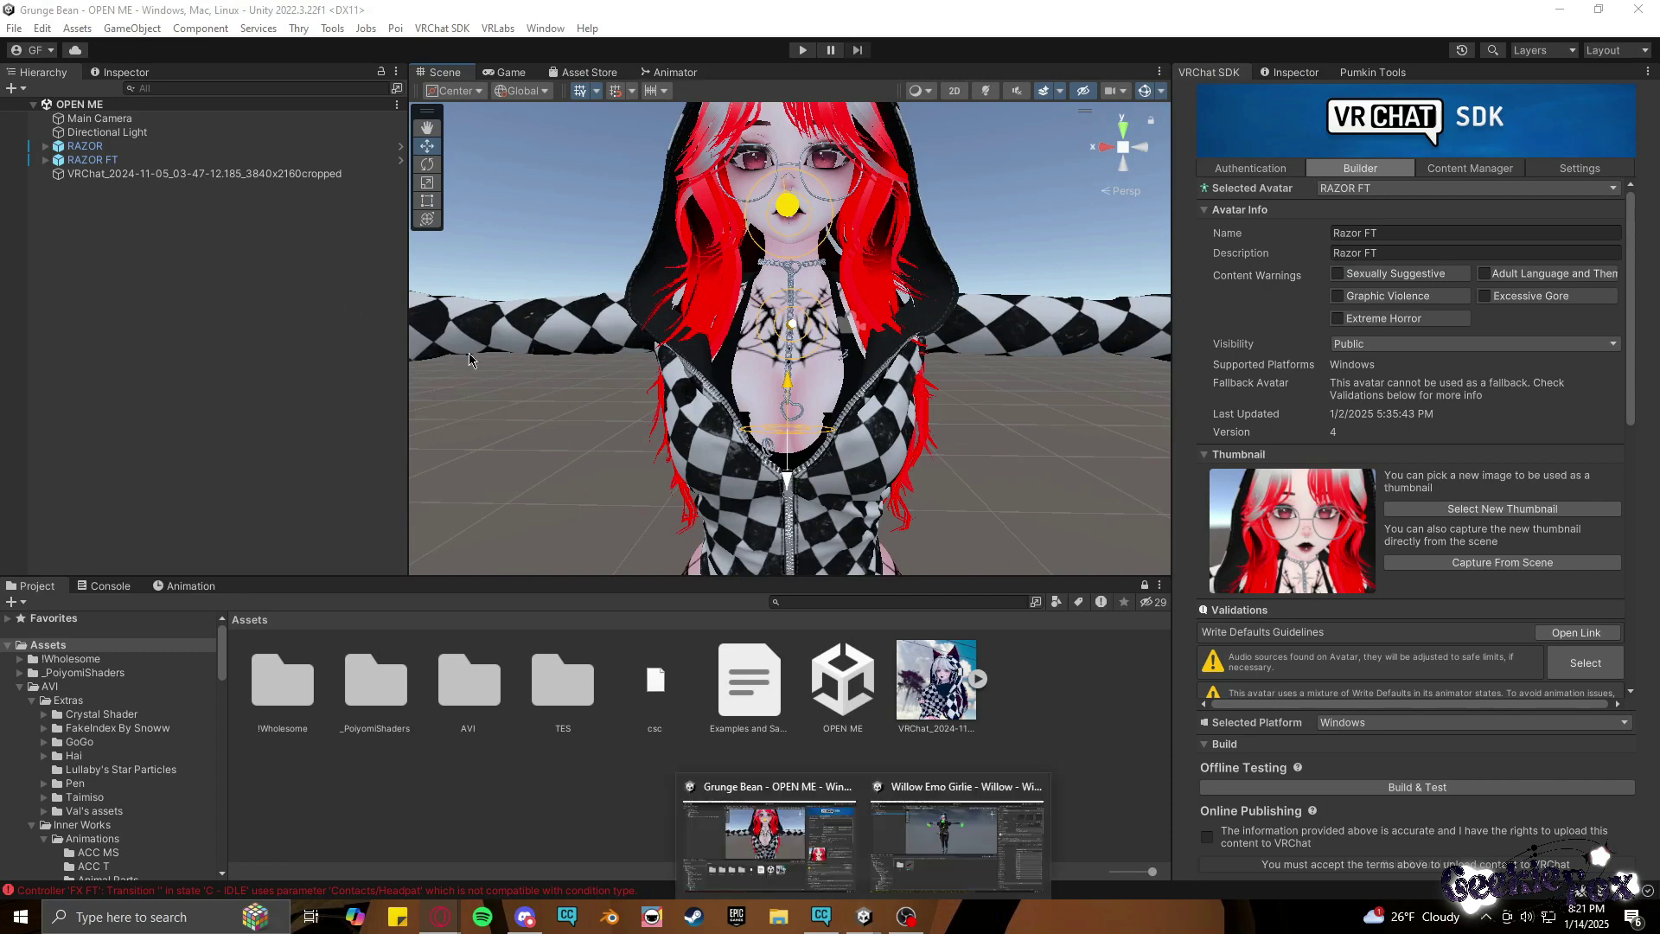
Duplicate RAZOR FT and deactivate the original RAZOR FT and RAZOR avatars.
{"action": "middle_click_drag", "start_coordinate": [920, 294], "coordinate": [866, 313]}
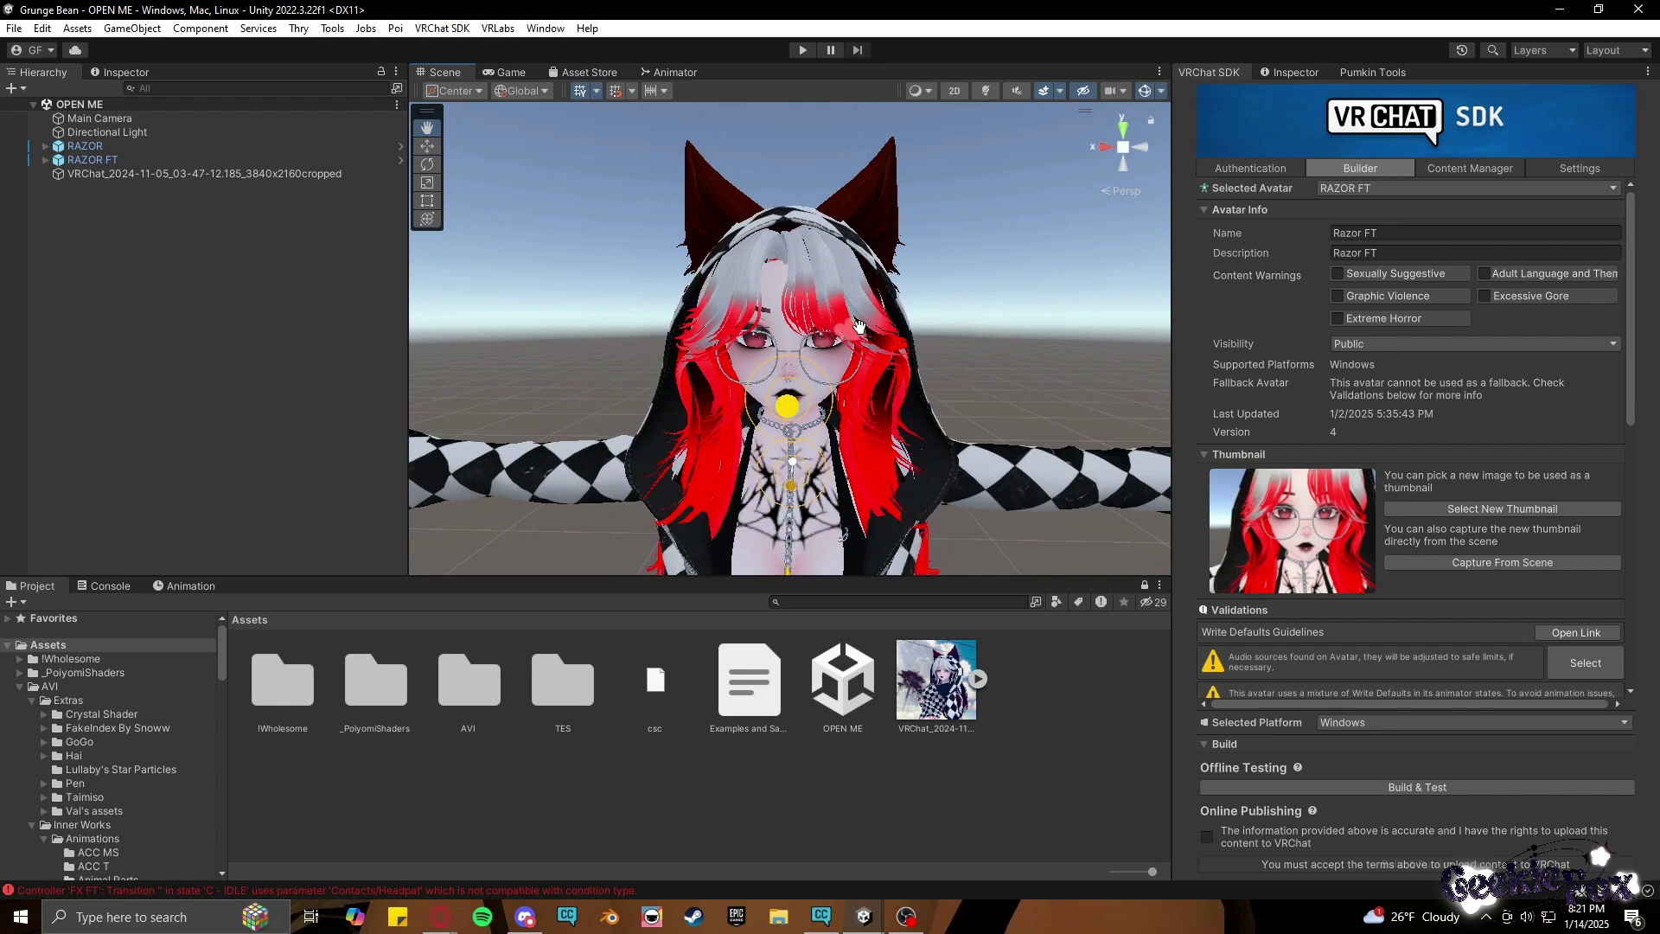
{"action": "left_click", "coordinate": [84, 160]}
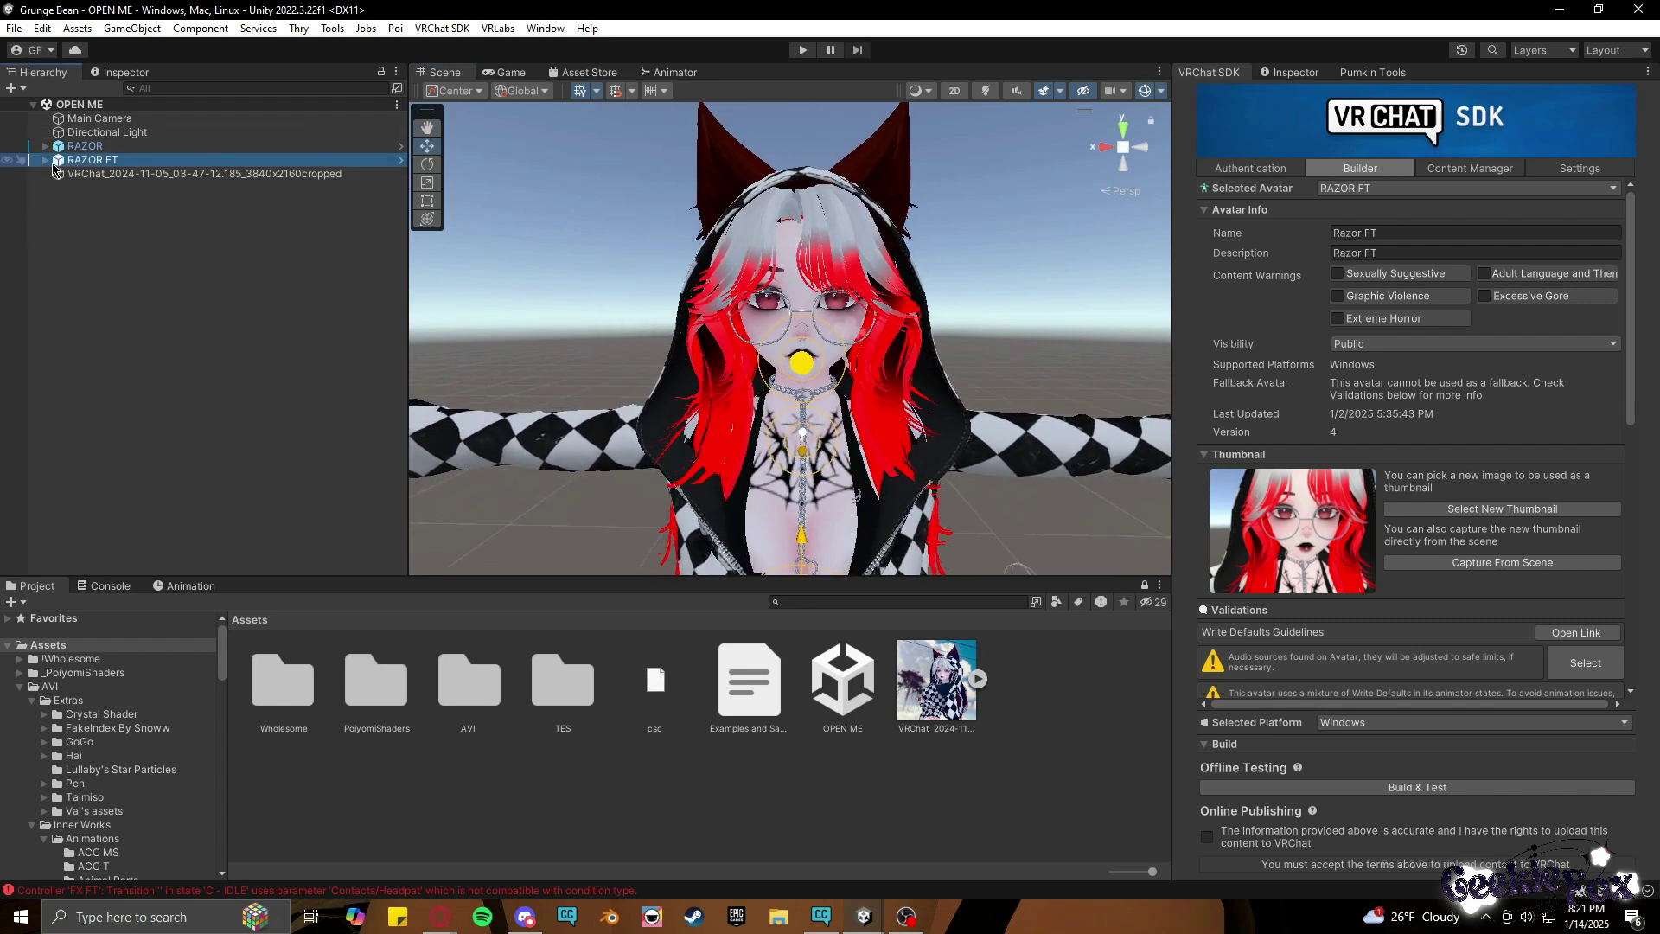
{"action": "left_click", "coordinate": [46, 161]}
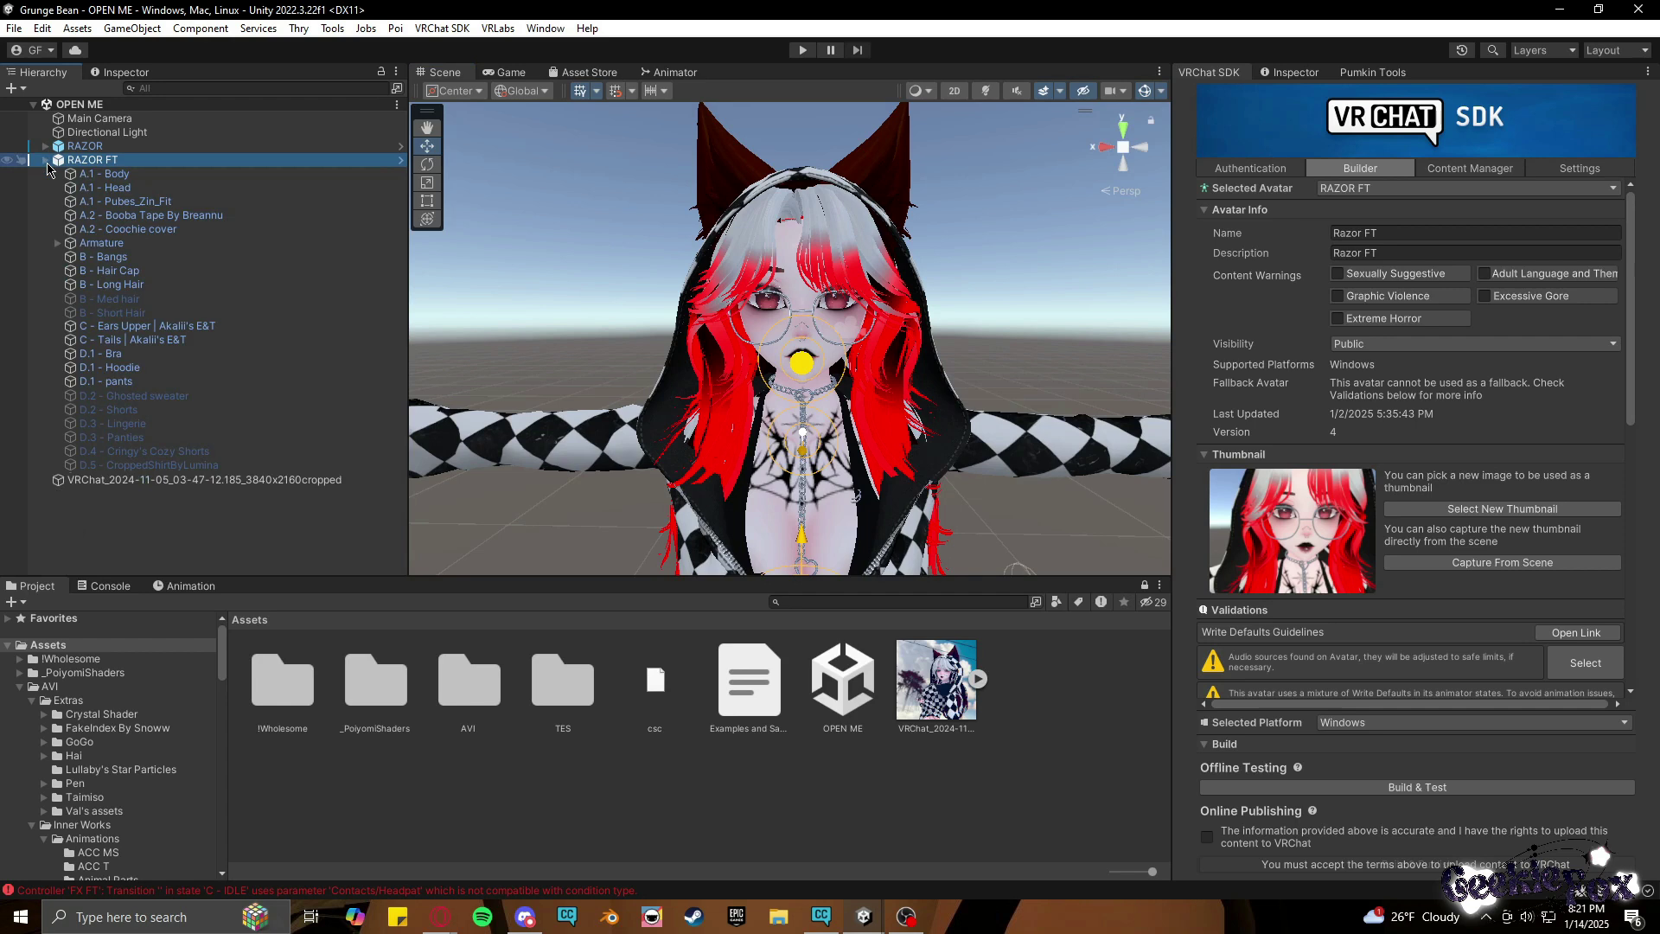
{"action": "left_click", "coordinate": [46, 161]}
{"action": "right_click", "coordinate": [112, 169]}
{"action": "left_click", "coordinate": [110, 165]}
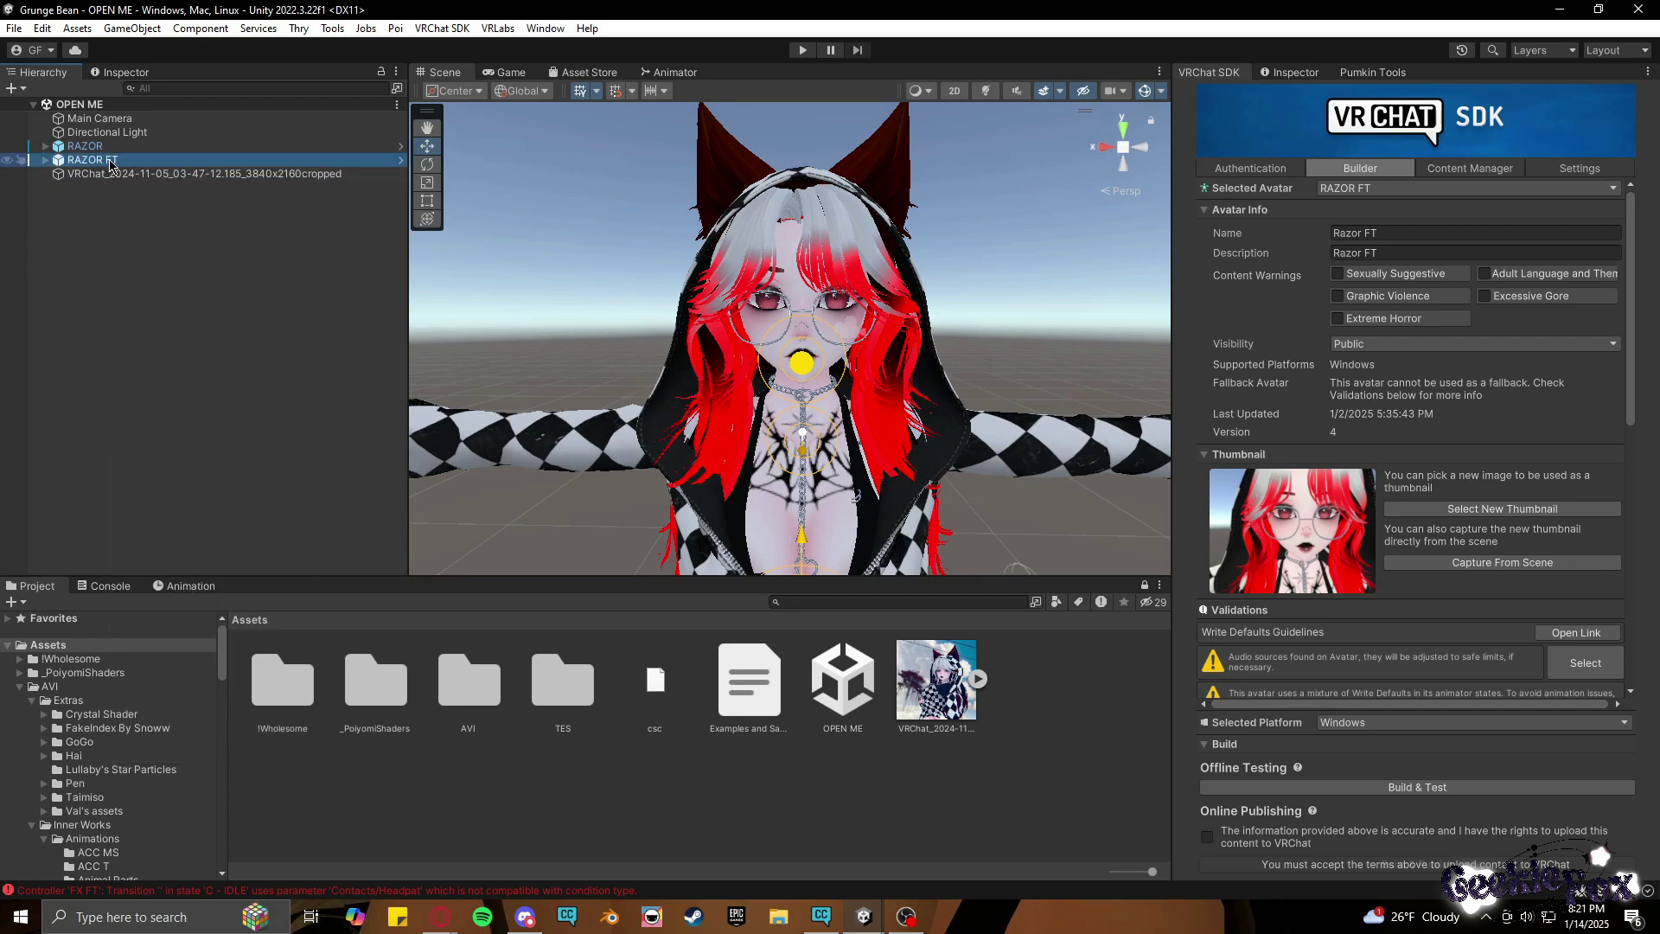
{"action": "key", "text": "ctrl+d"}
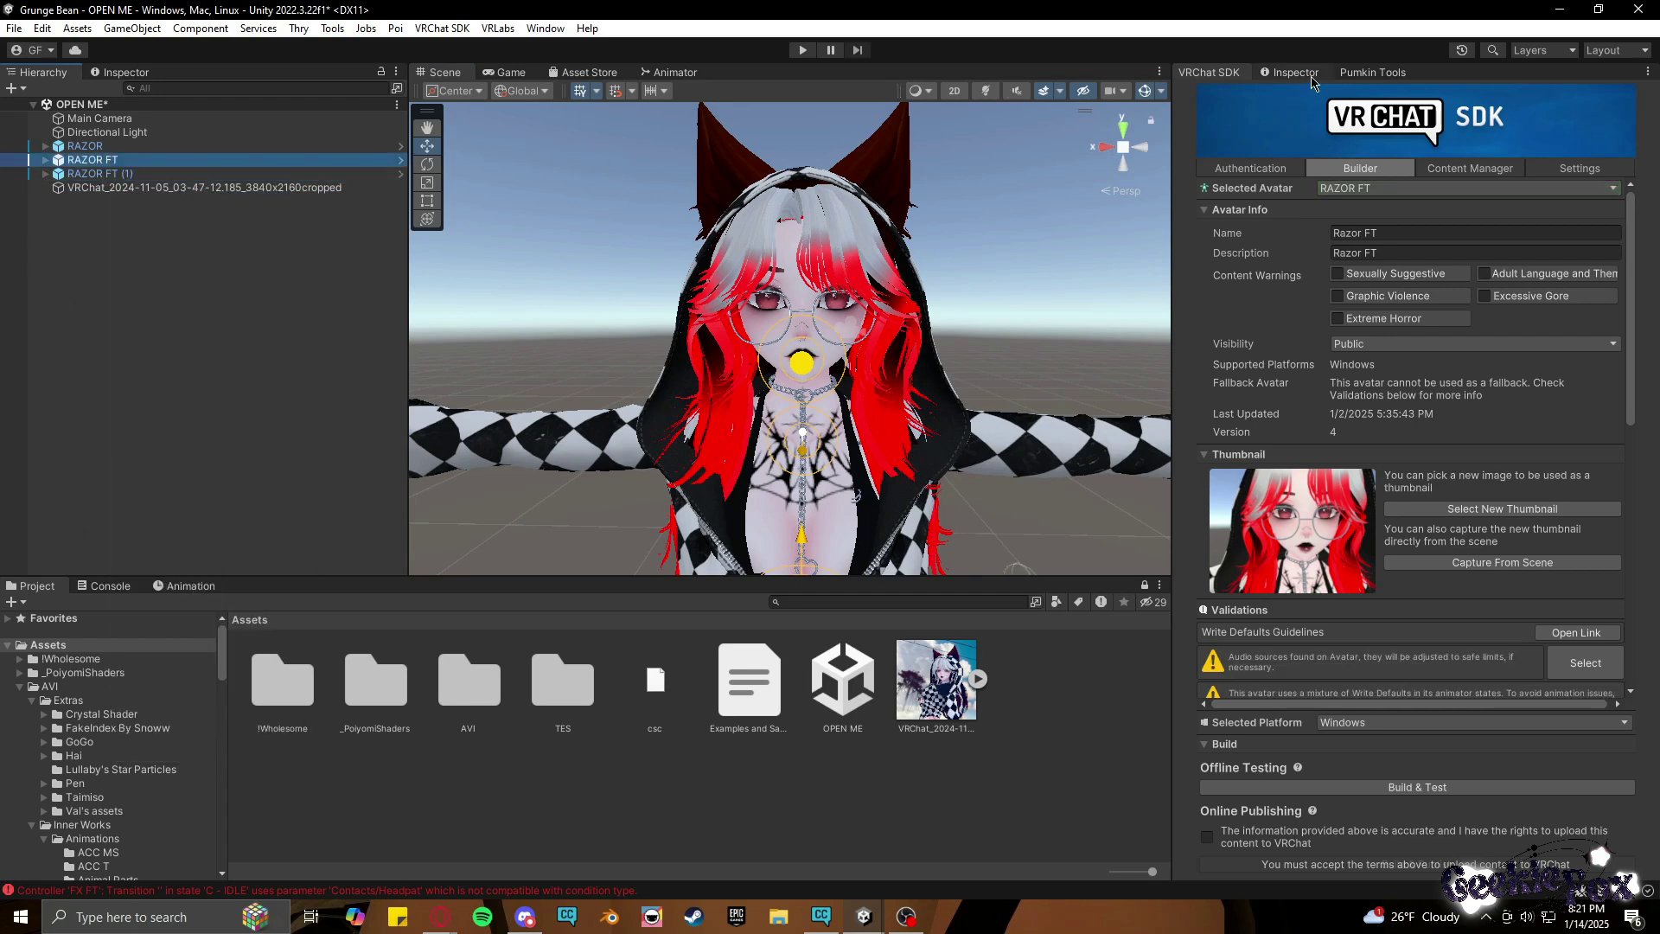
{"action": "left_click", "coordinate": [1219, 95]}
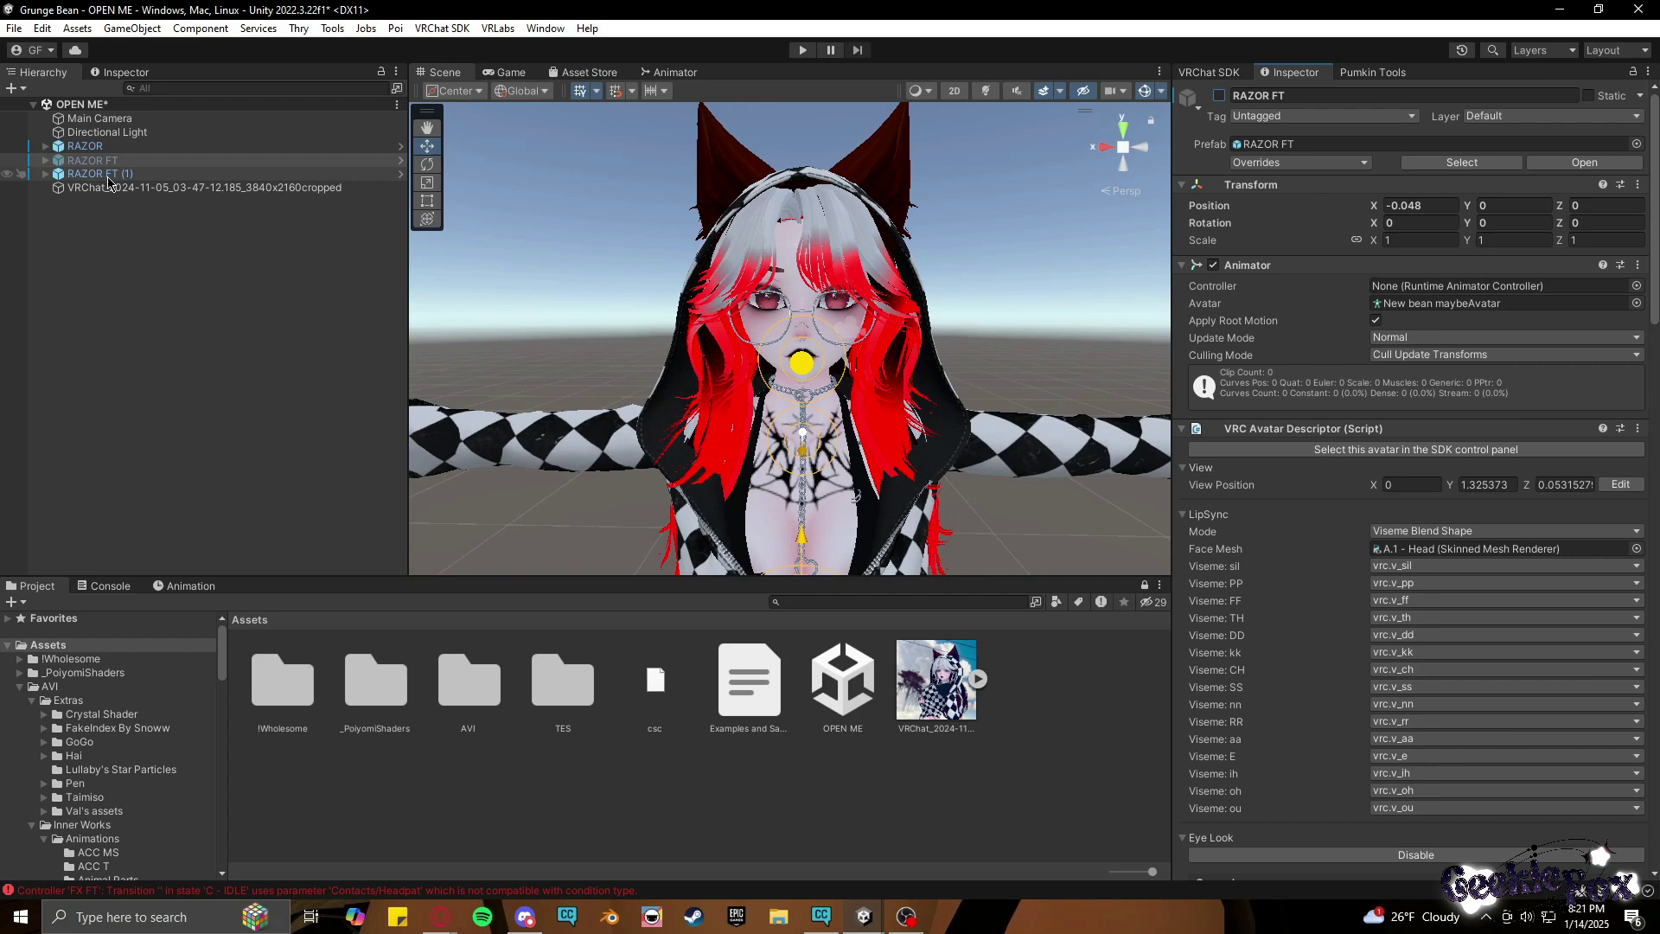
{"action": "left_click", "coordinate": [84, 146]}
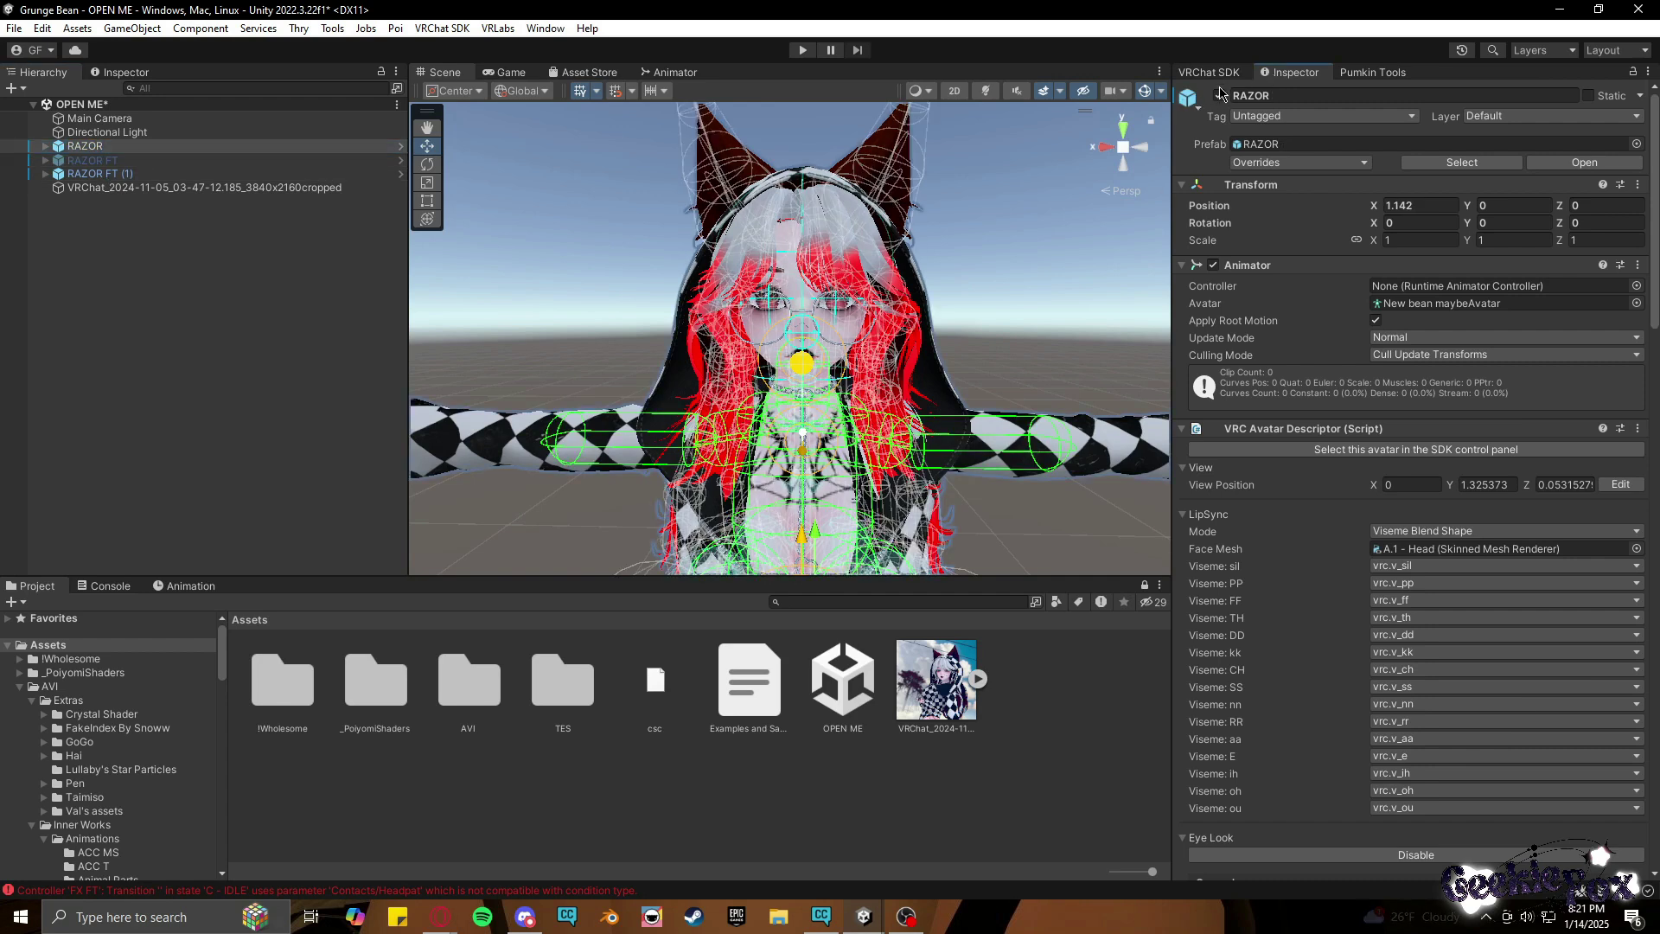
{"action": "left_click", "coordinate": [1220, 96]}
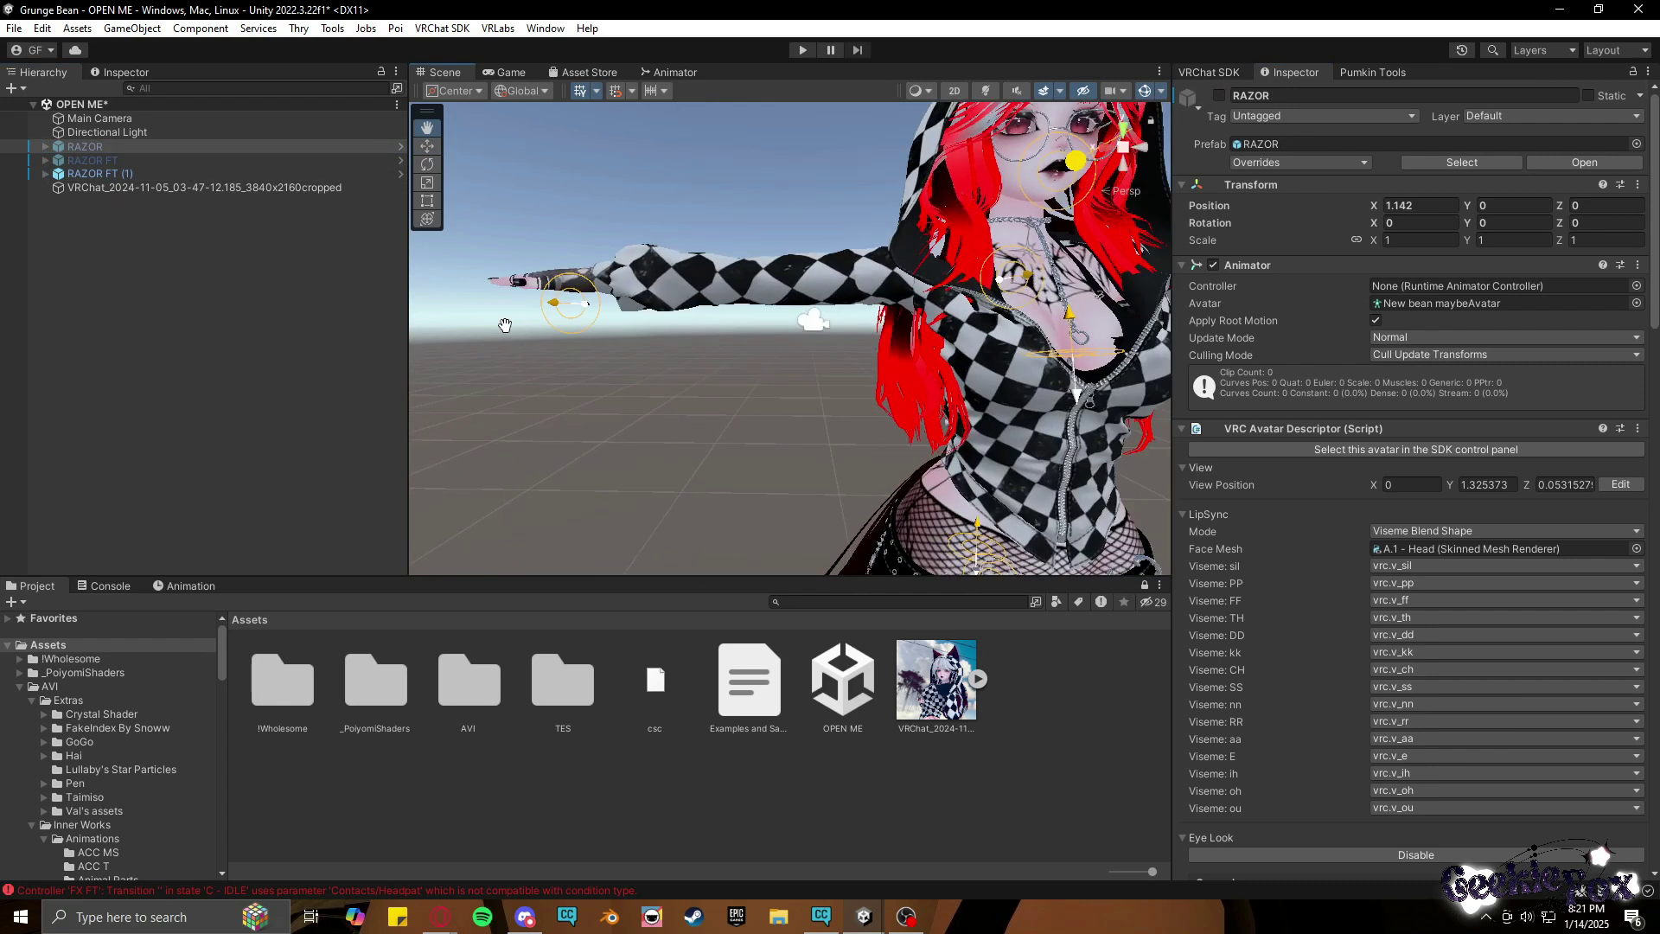
Fully unpack the RAZOR FT (1) prefab and expand its children.
{"action": "right_click", "coordinate": [143, 174]}
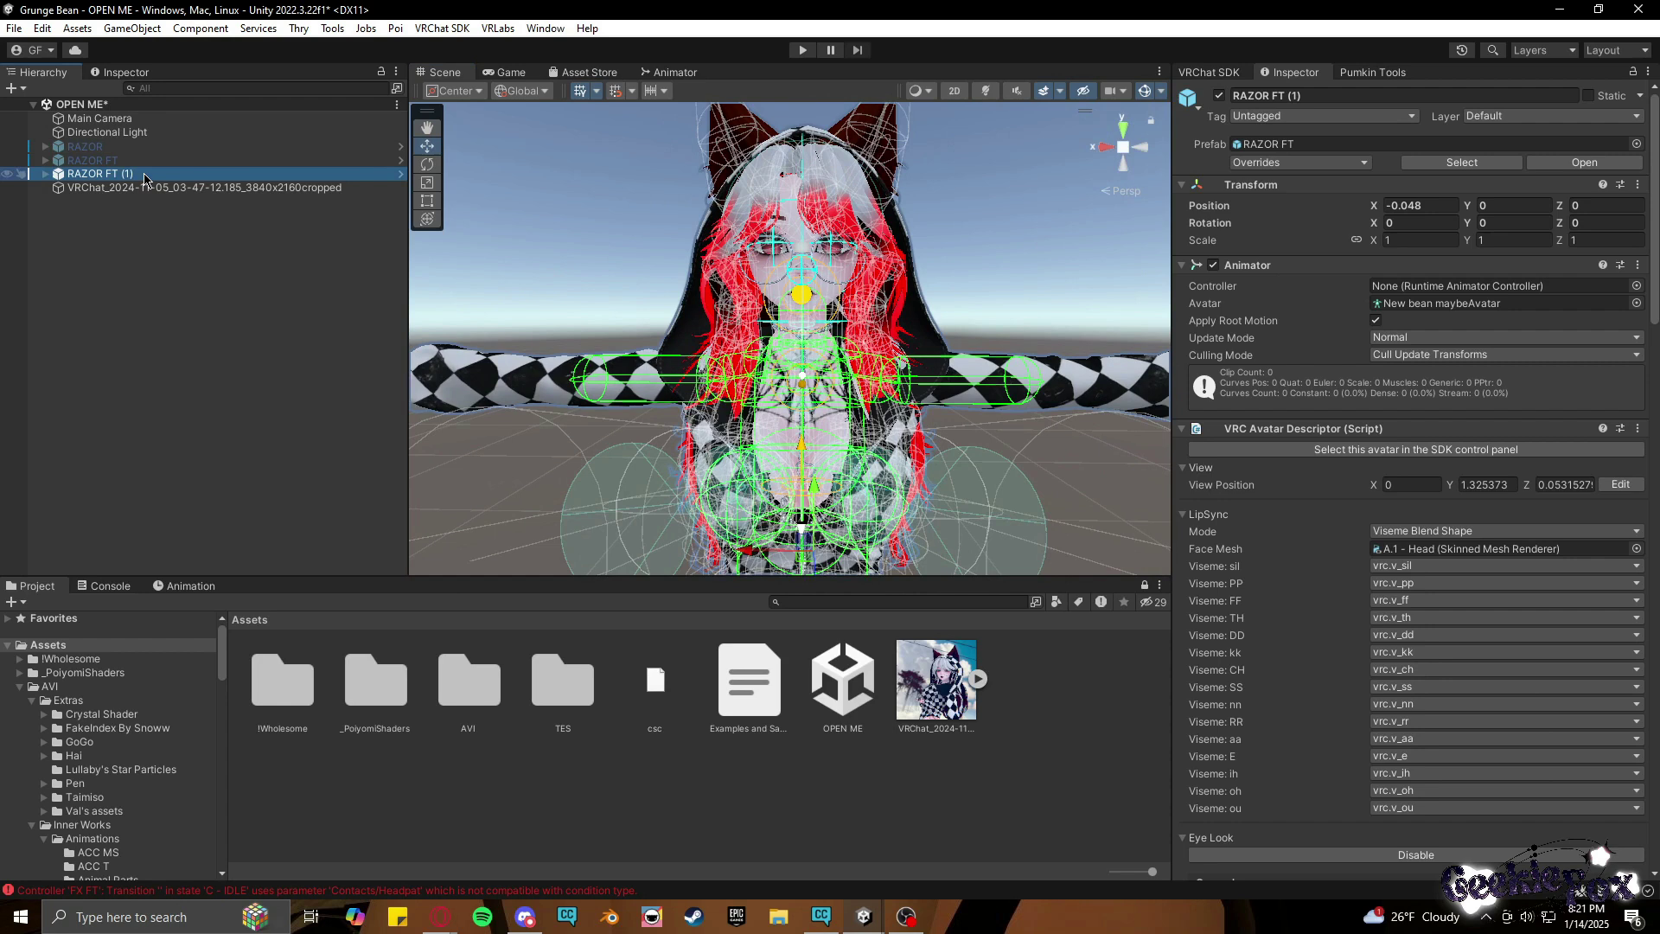
{"action": "mouse_move", "coordinate": [259, 404]}
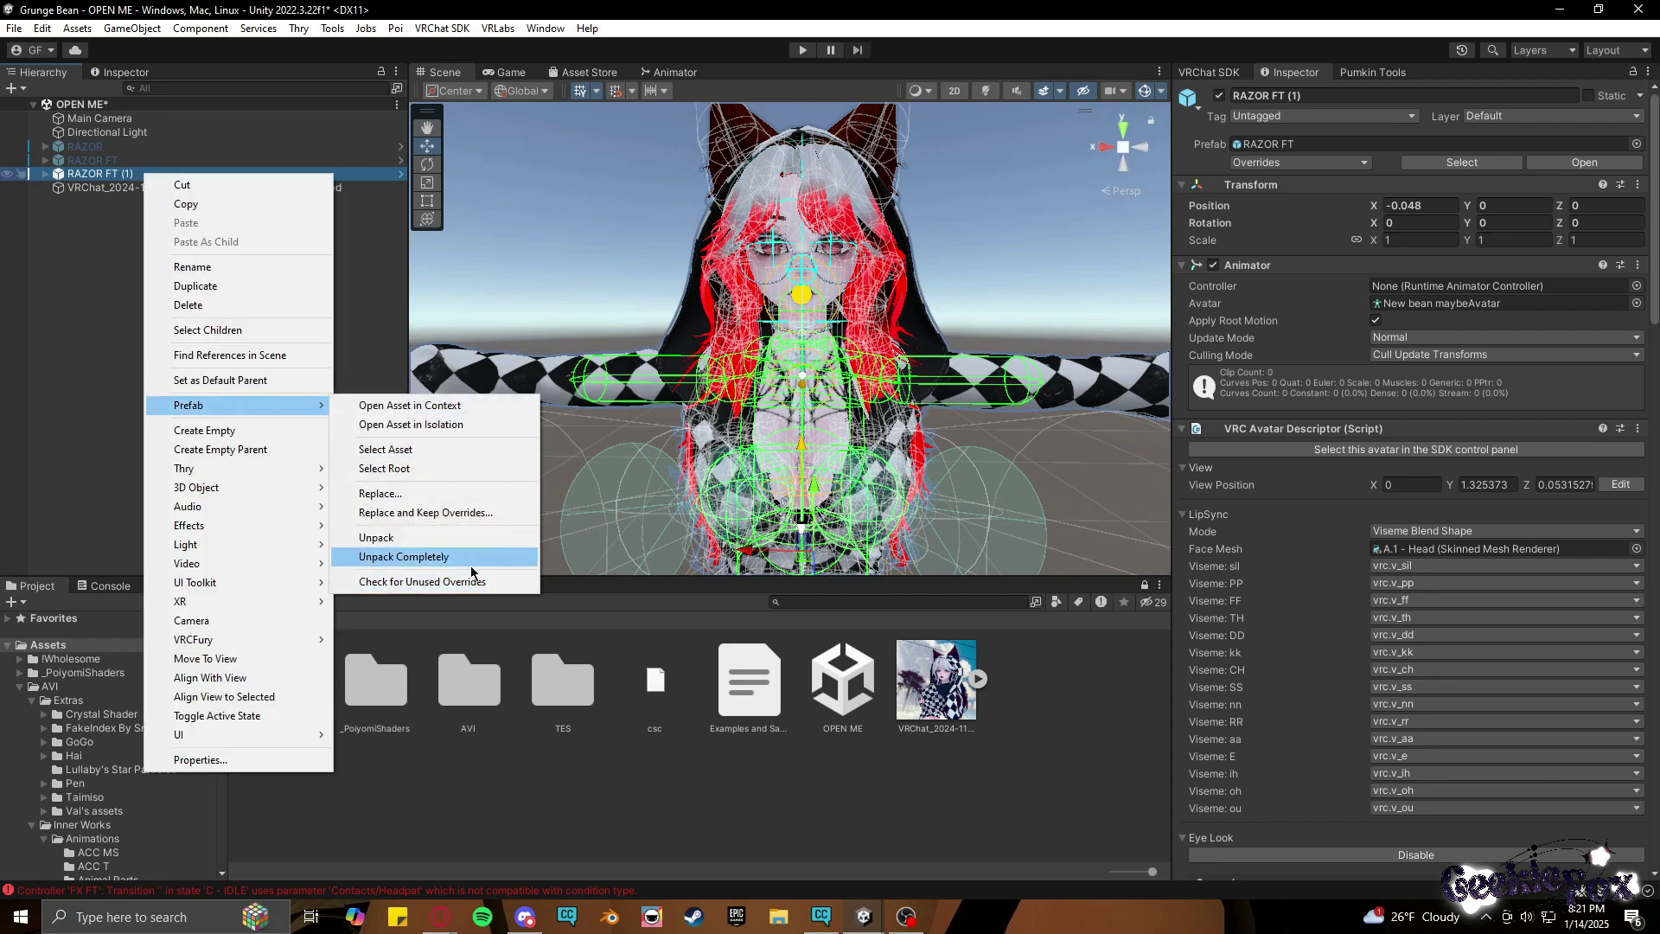
{"action": "left_click", "coordinate": [404, 556]}
{"action": "left_click", "coordinate": [45, 174]}
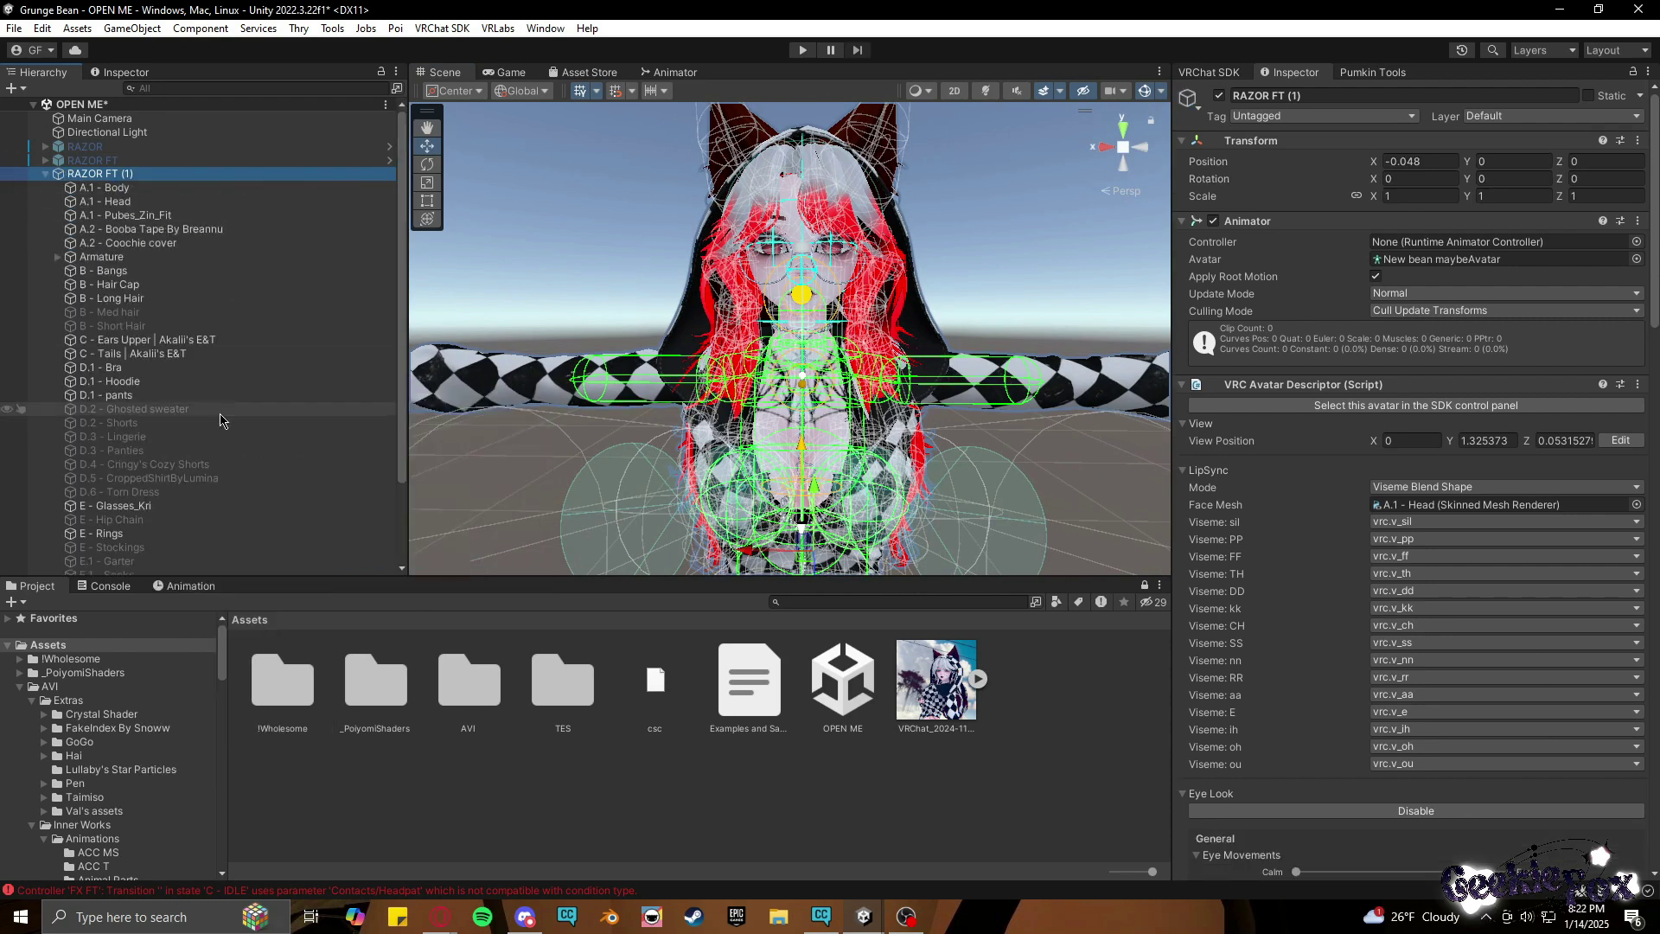
{"action": "scroll", "coordinate": [222, 425], "scroll_direction": "down", "scroll_amount": 3}
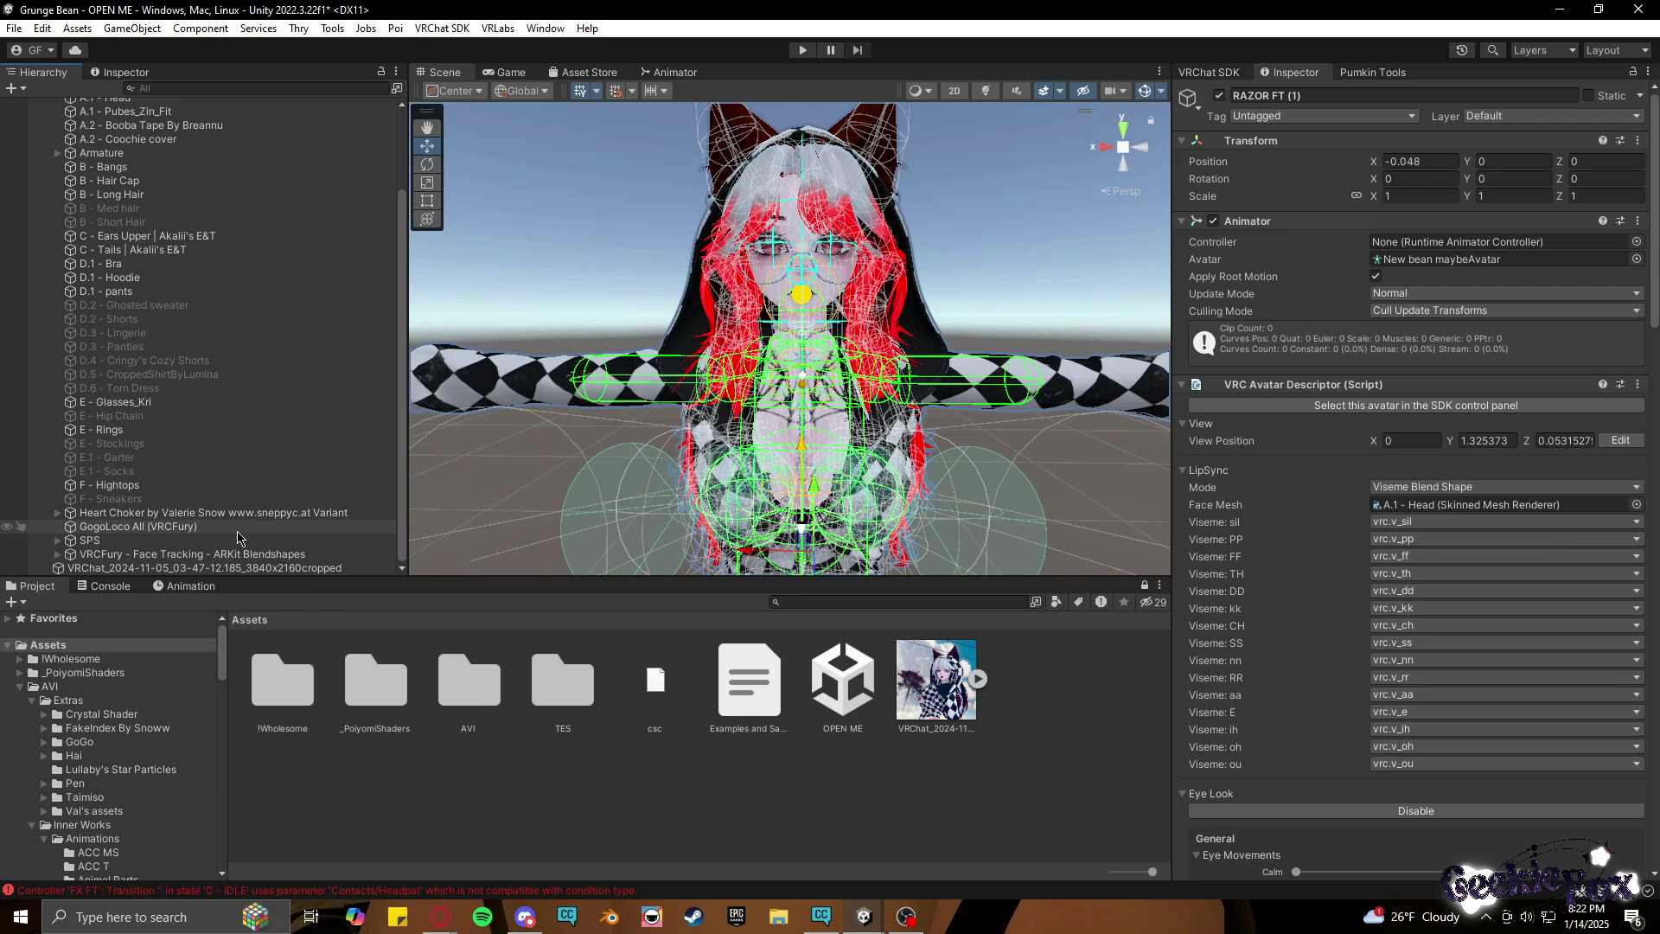
Delete the existing VRCFury - Face Tracking - ARKit Blendshapes object from RAZOR FT (1).
{"action": "right_click", "coordinate": [222, 558]}
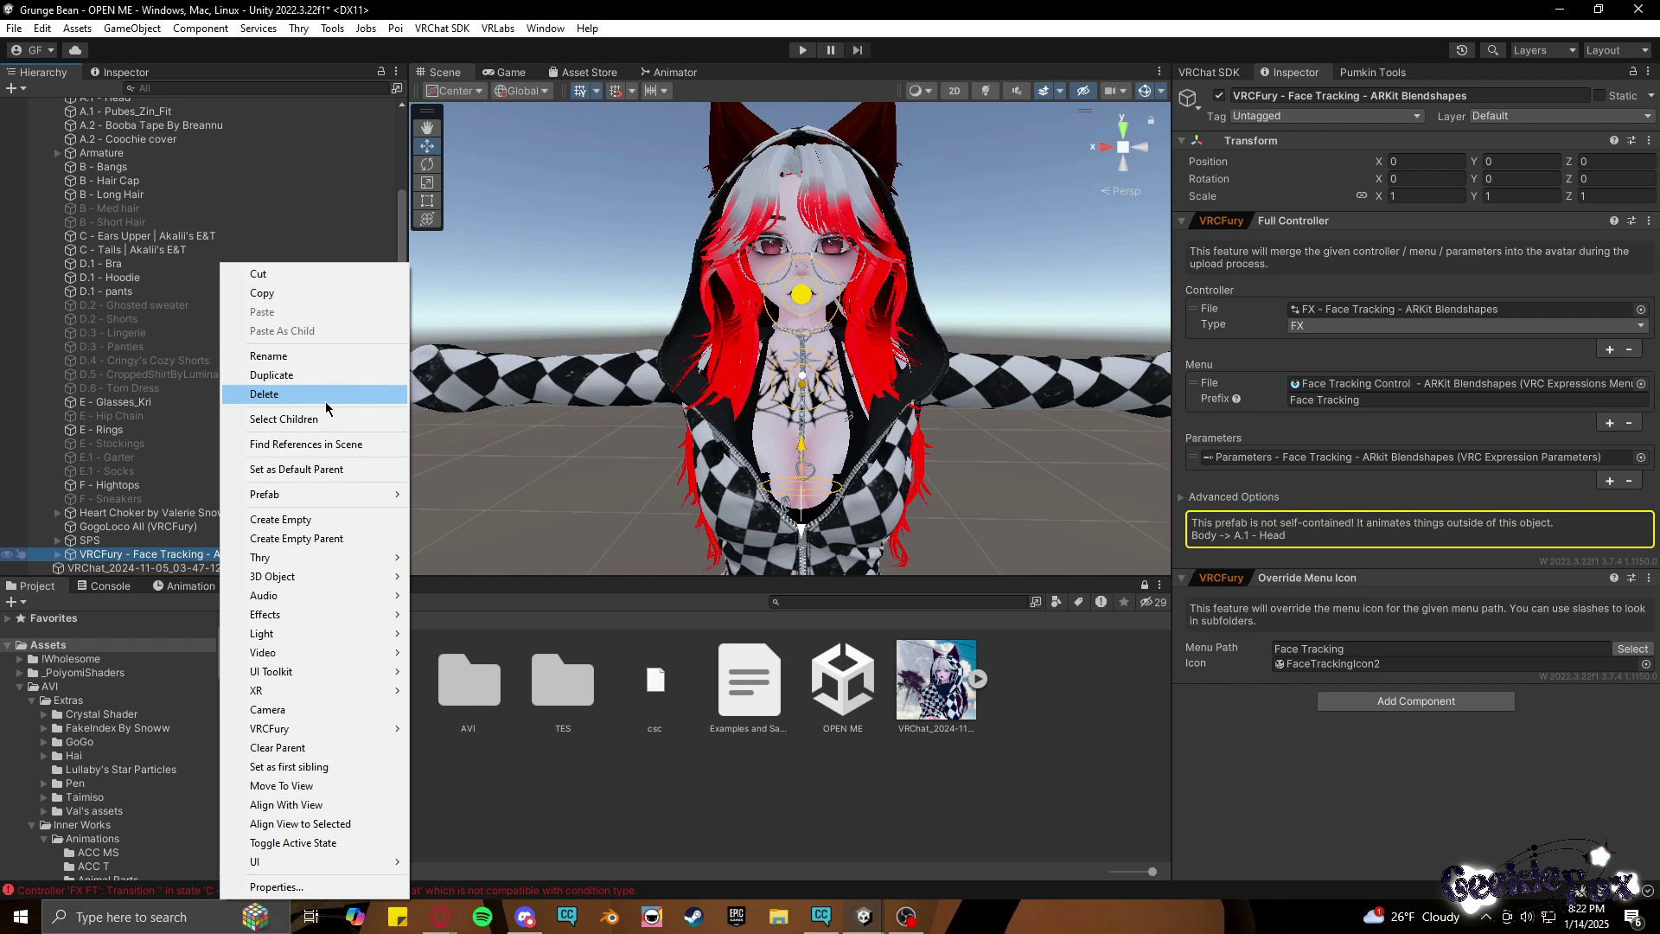
{"action": "left_click", "coordinate": [325, 395]}
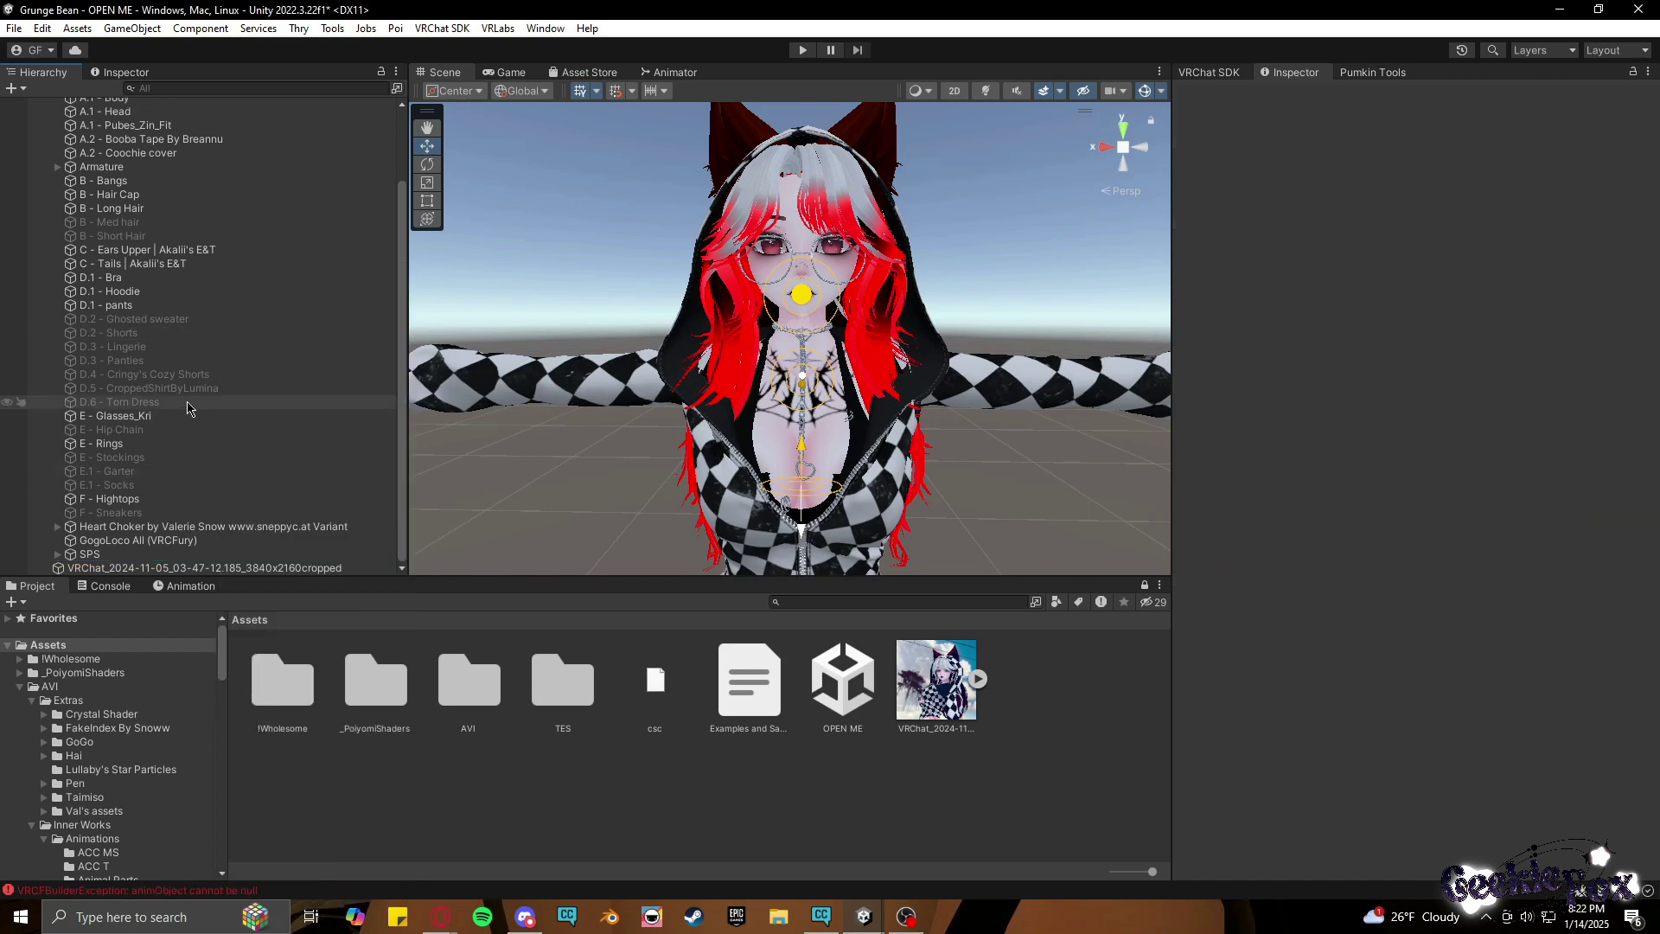
{"action": "scroll", "coordinate": [189, 408], "scroll_direction": "up", "scroll_amount": 3}
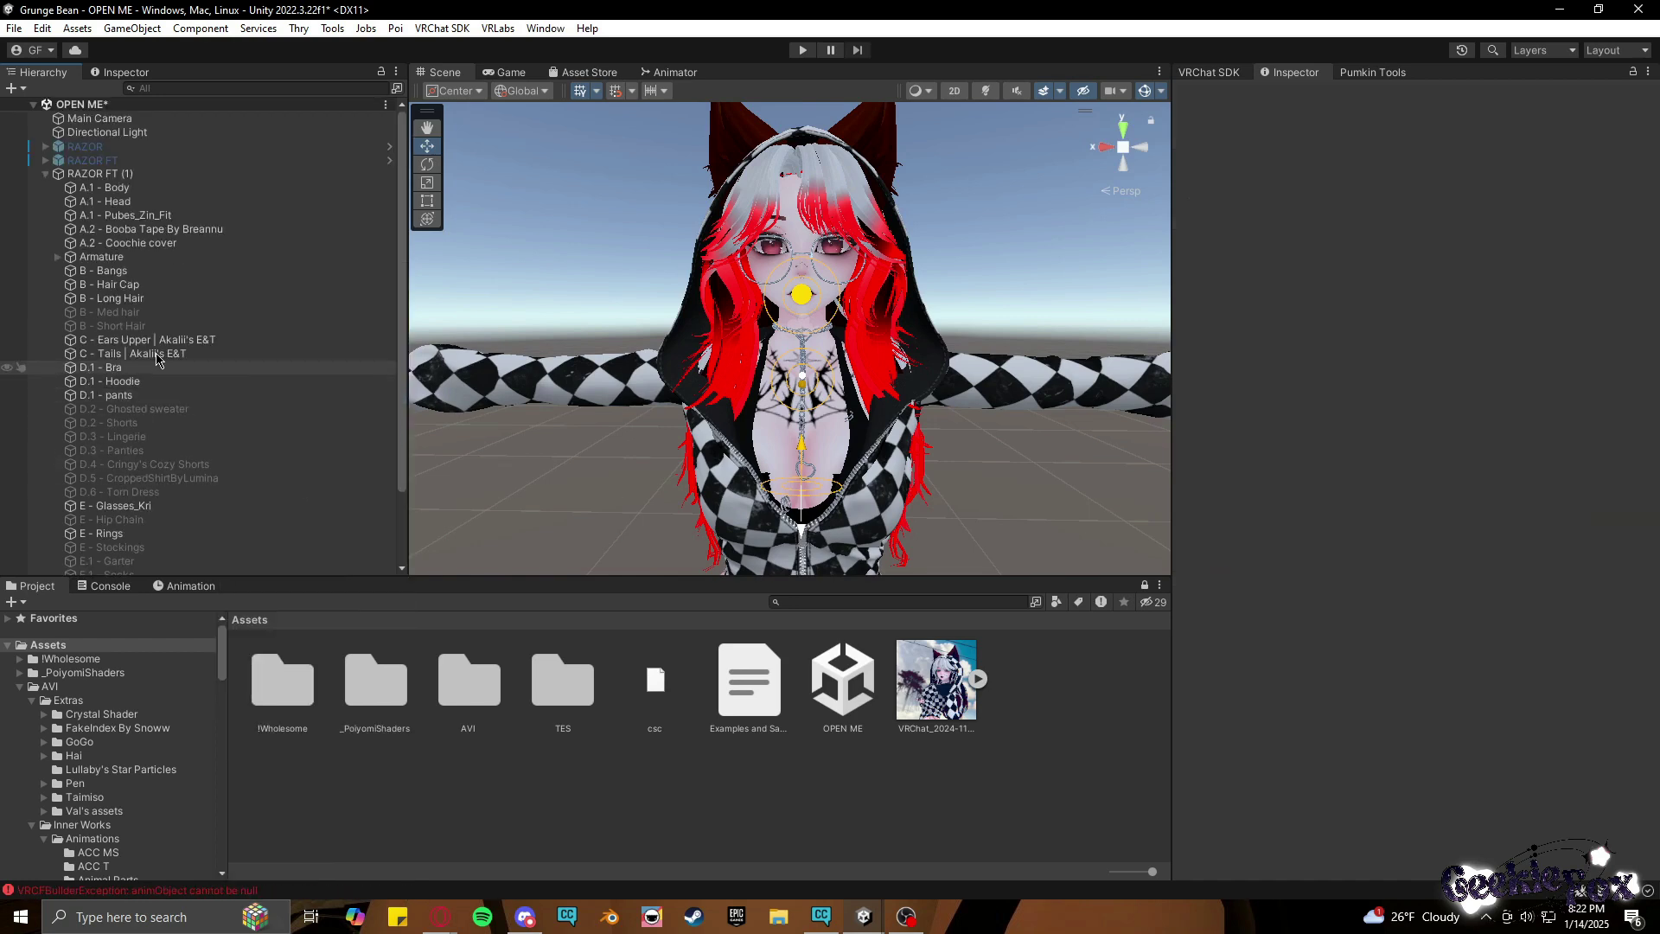
Drag the ARKit Blendshapes prefab from Jerry's Templates Prefabs folder into RAZOR FT (1).
{"action": "left_click", "coordinate": [45, 174]}
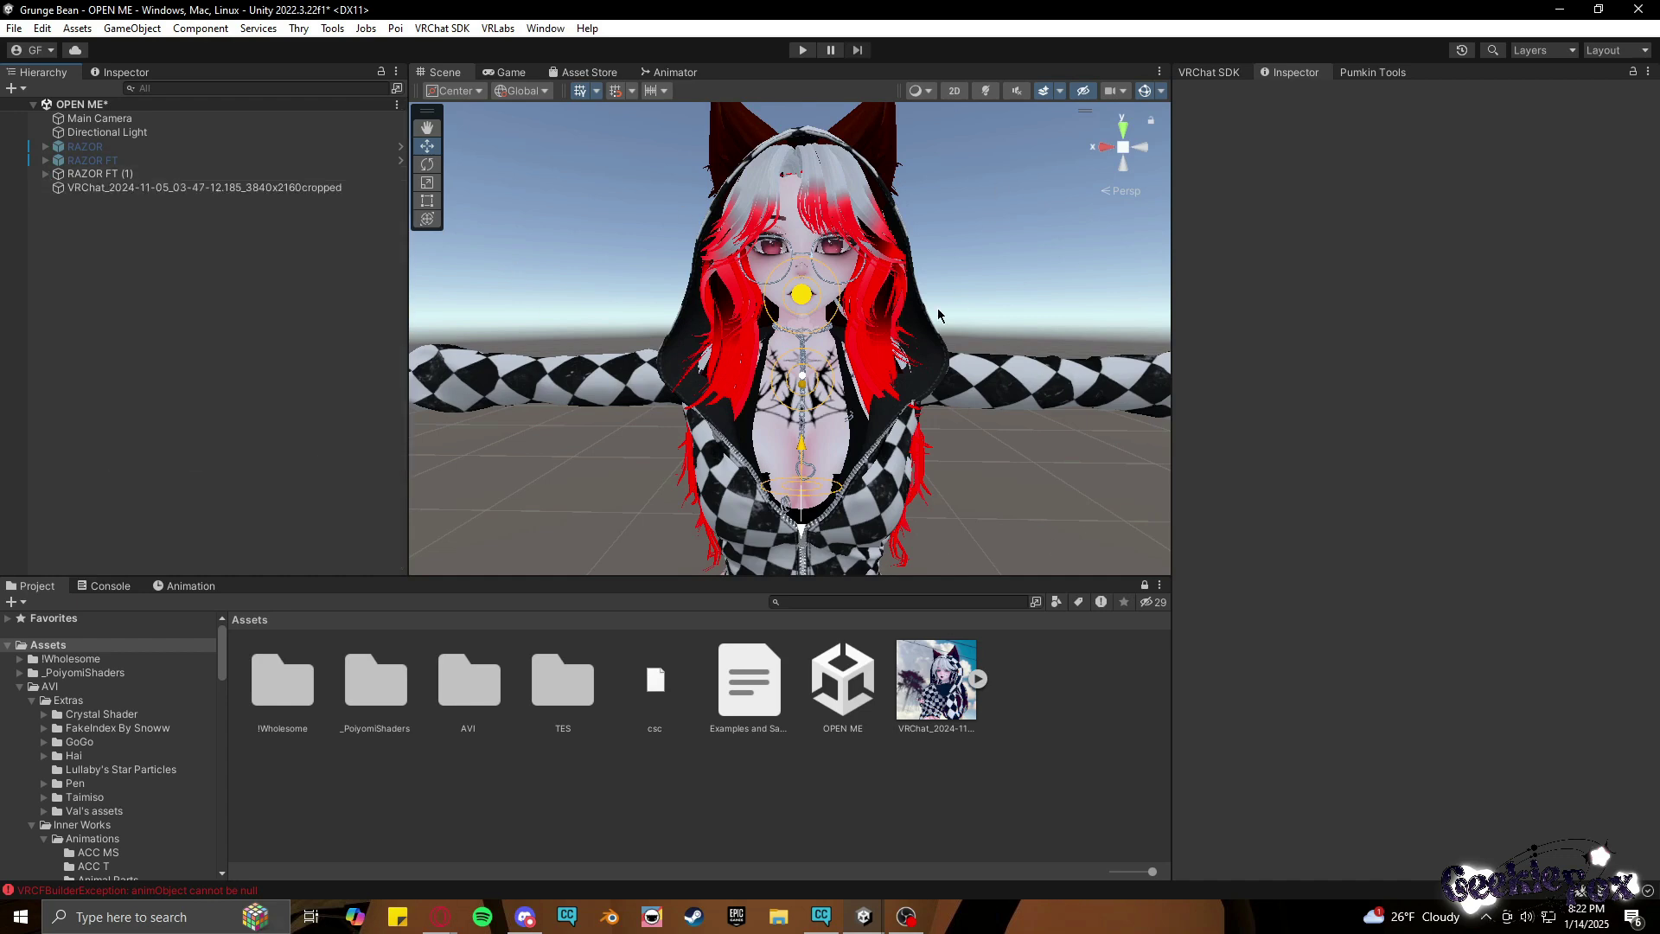
{"action": "scroll", "coordinate": [134, 853], "scroll_direction": "down", "scroll_amount": 15}
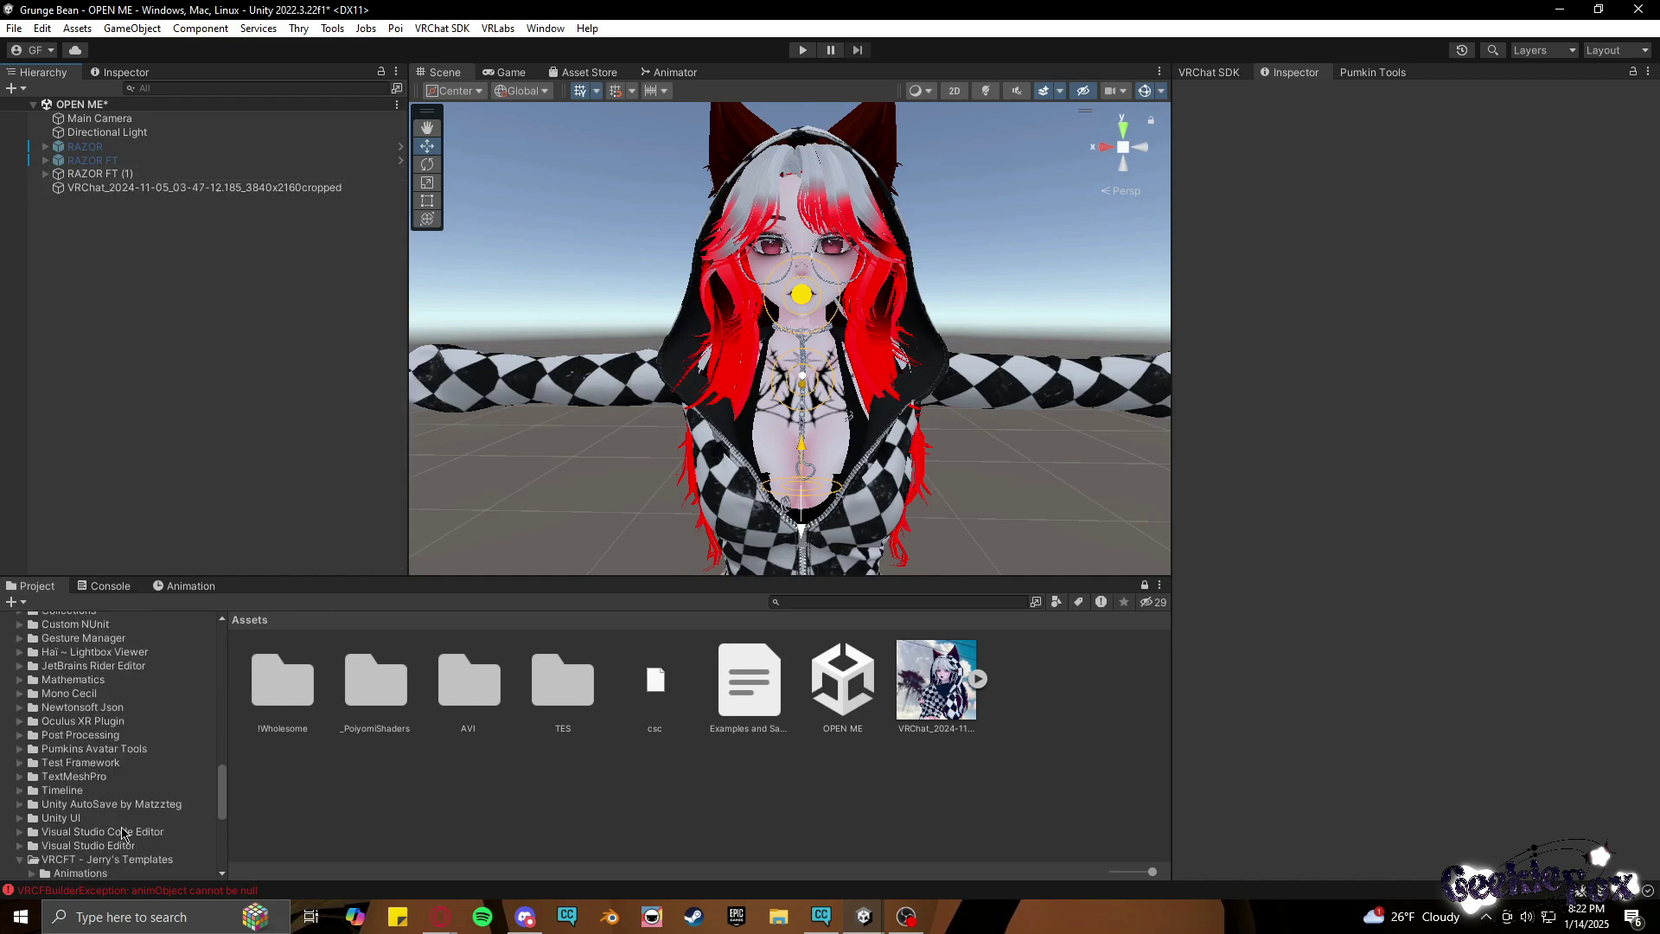
{"action": "scroll", "coordinate": [89, 704], "scroll_direction": "down", "scroll_amount": 3}
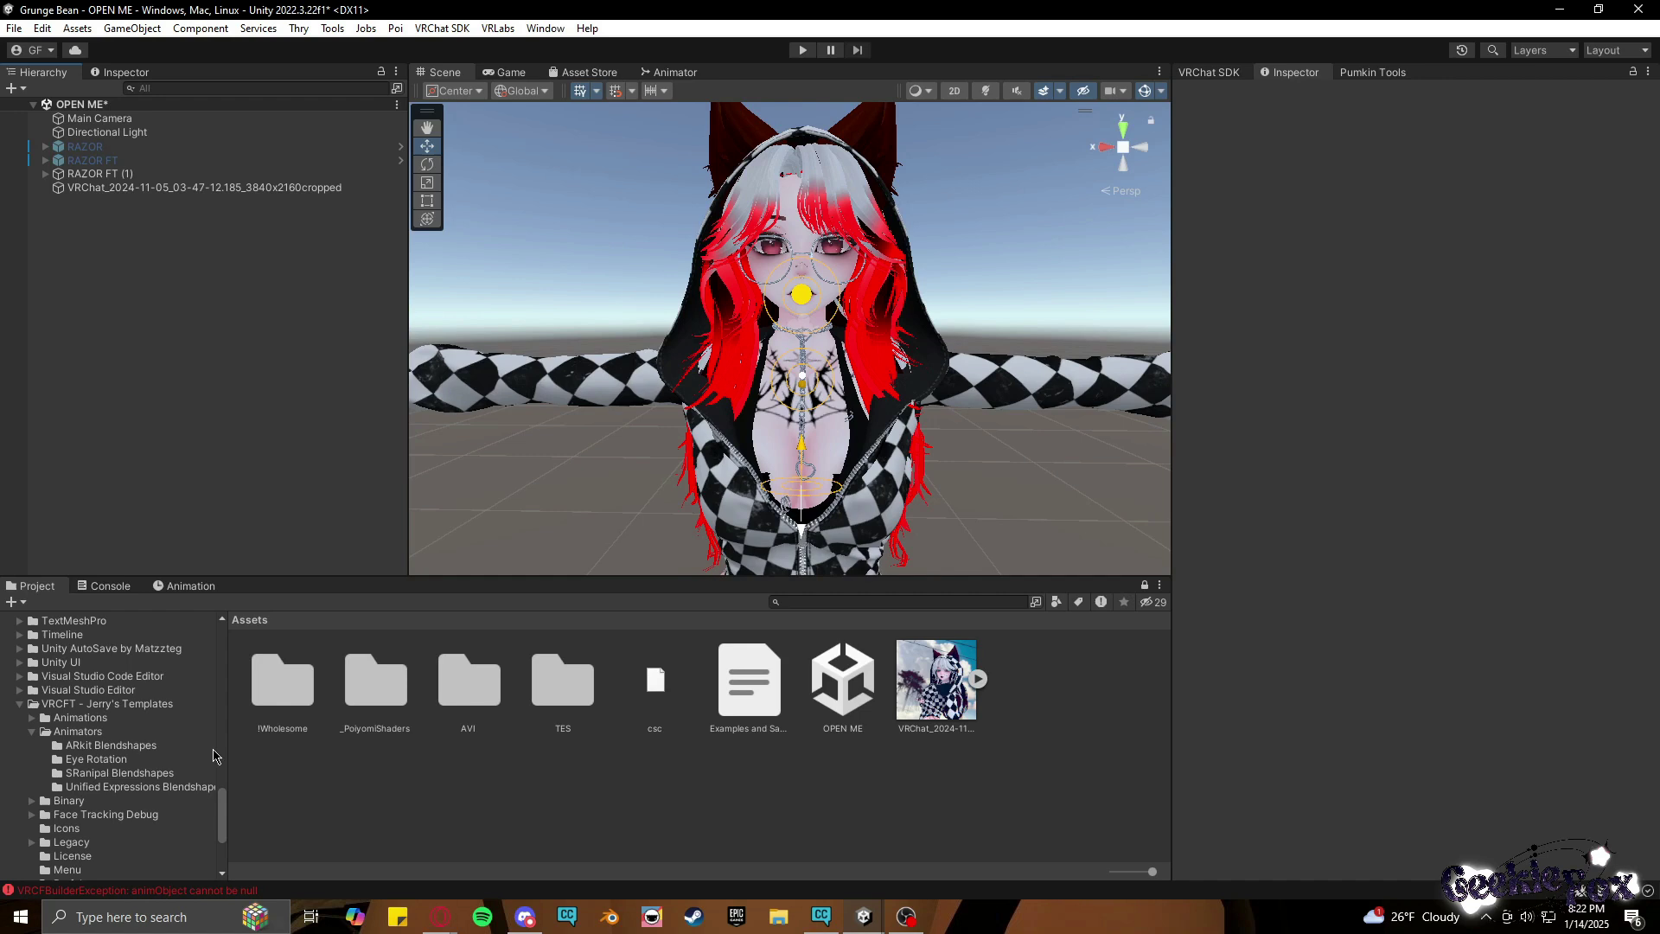
{"action": "scroll", "coordinate": [62, 851], "scroll_direction": "down", "scroll_amount": 2}
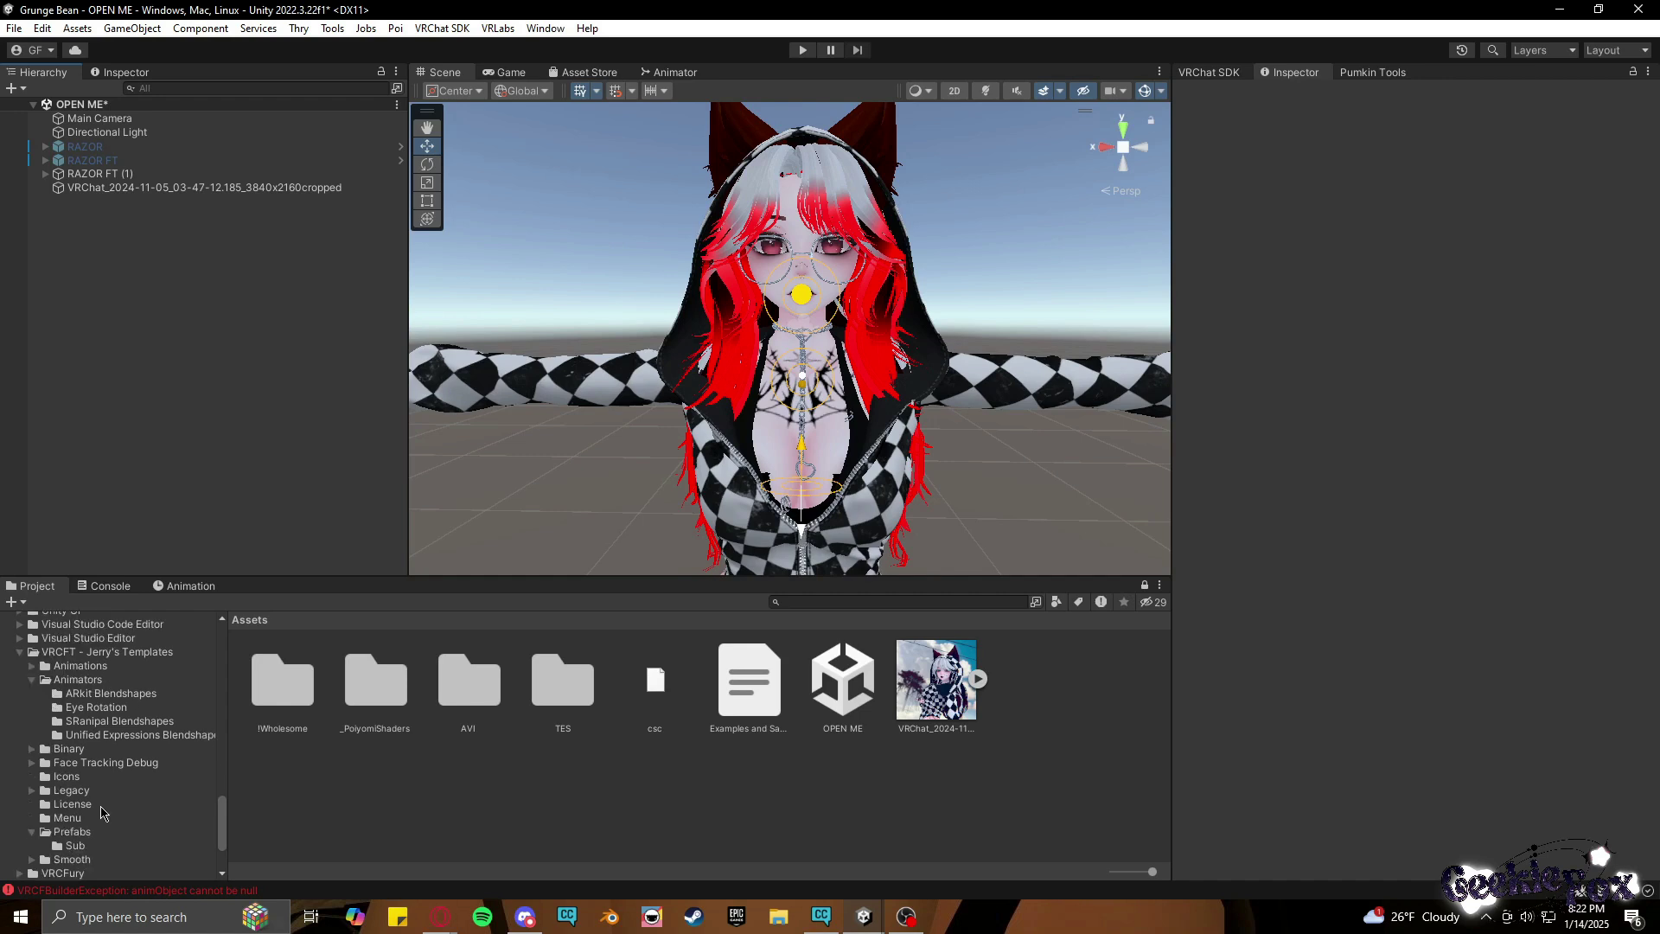
{"action": "left_click", "coordinate": [82, 833]}
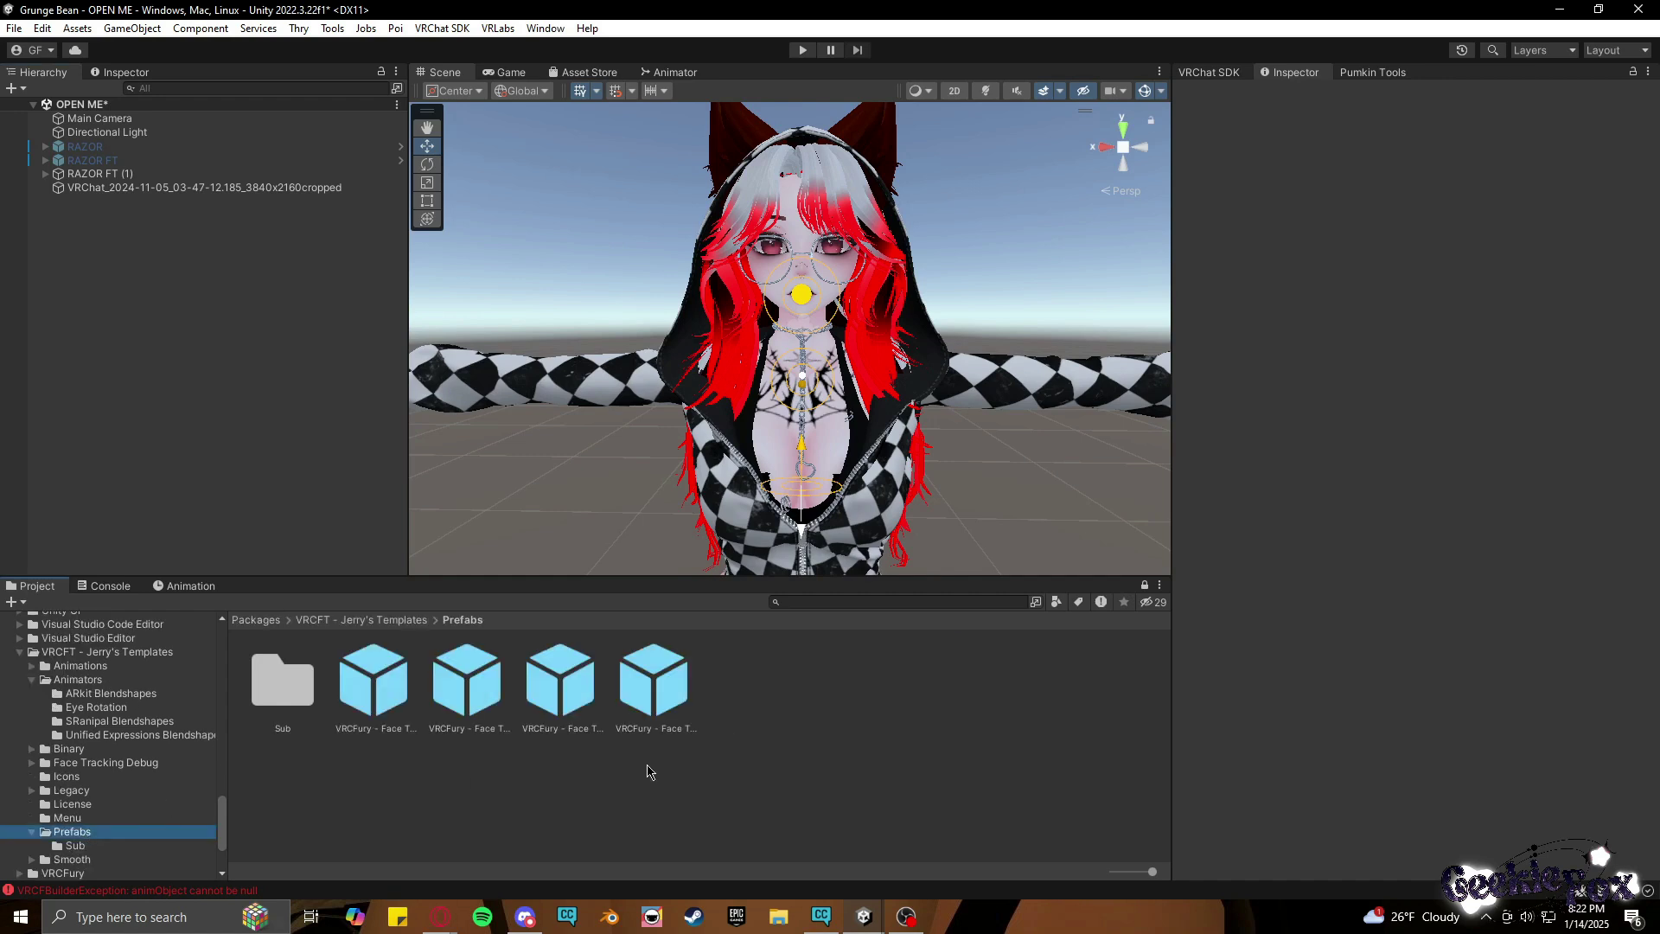
{"action": "left_click", "coordinate": [380, 692]}
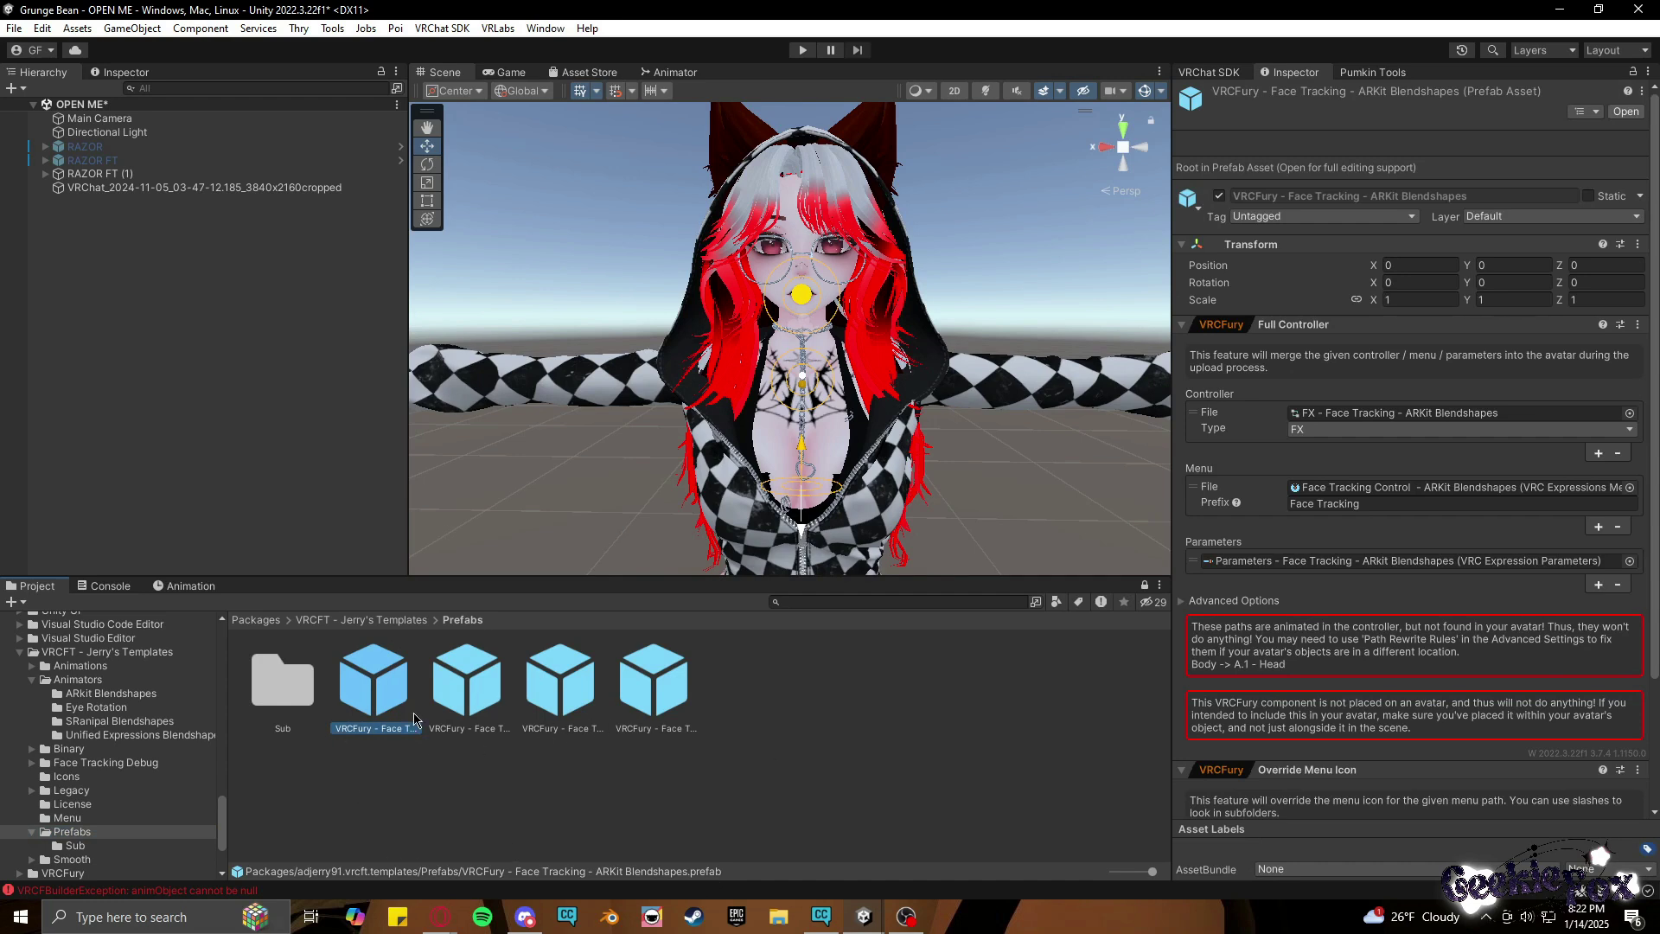
{"action": "mouse_move", "coordinate": [415, 717]}
{"action": "left_mouse_down"}
{"action": "mouse_move", "coordinate": [385, 699]}
{"action": "mouse_move", "coordinate": [130, 161]}
{"action": "mouse_move", "coordinate": [132, 176]}
{"action": "left_mouse_up"}
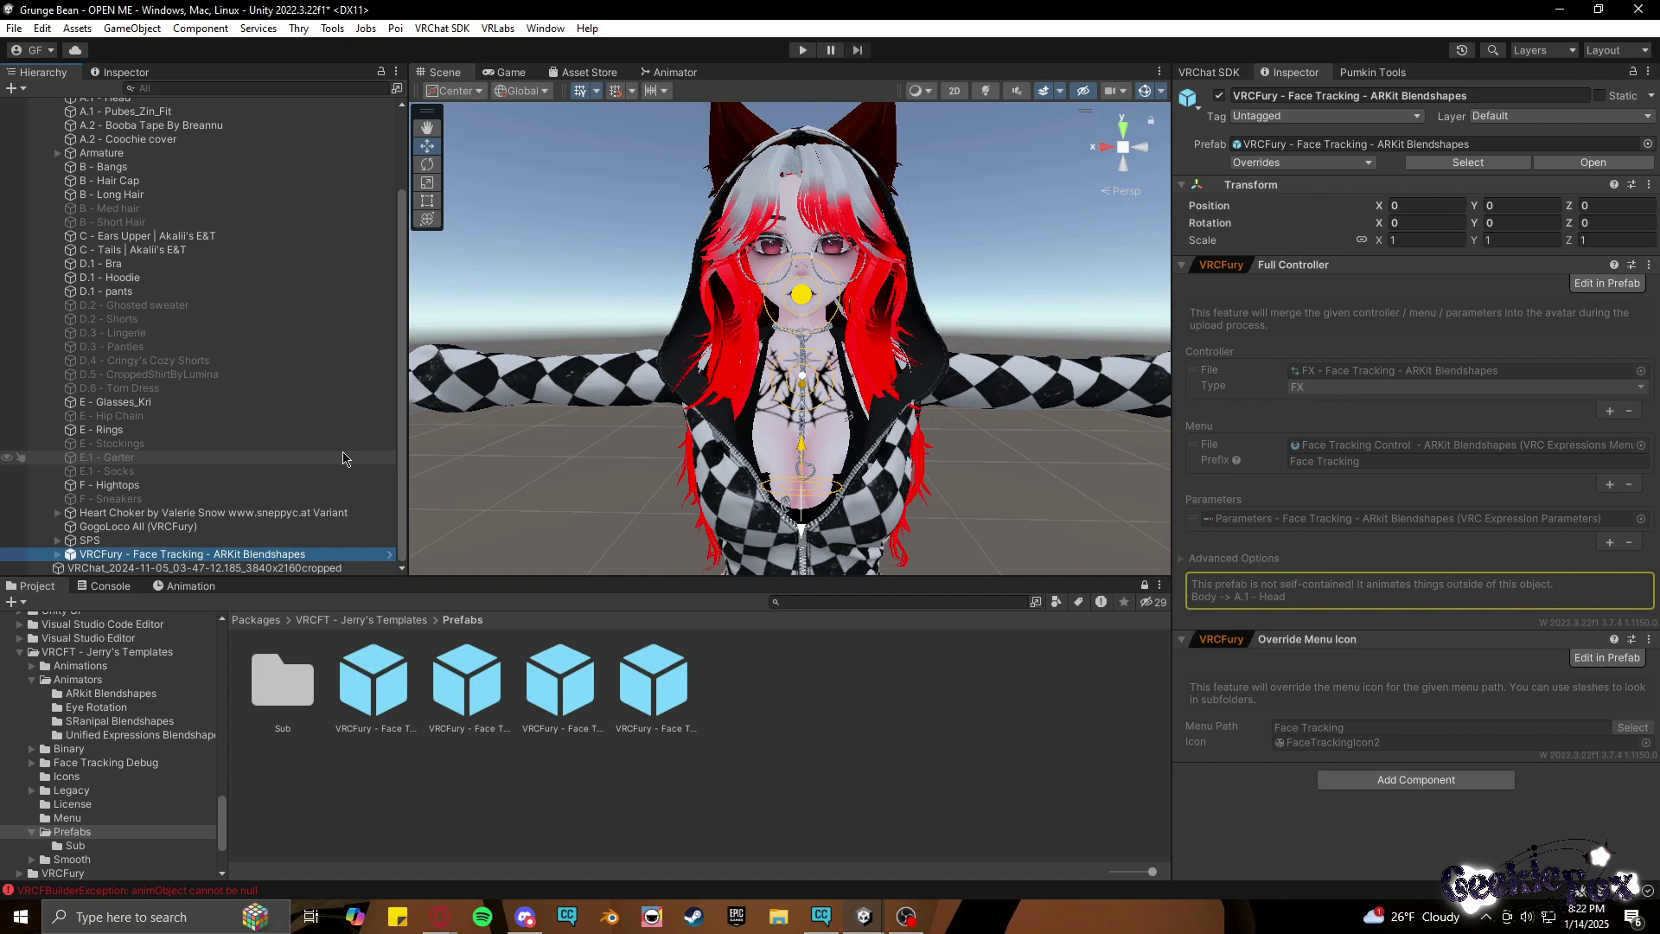
Inspect the added prefab and its Face Tracking ARKit Debug child.
{"action": "left_click", "coordinate": [413, 683]}
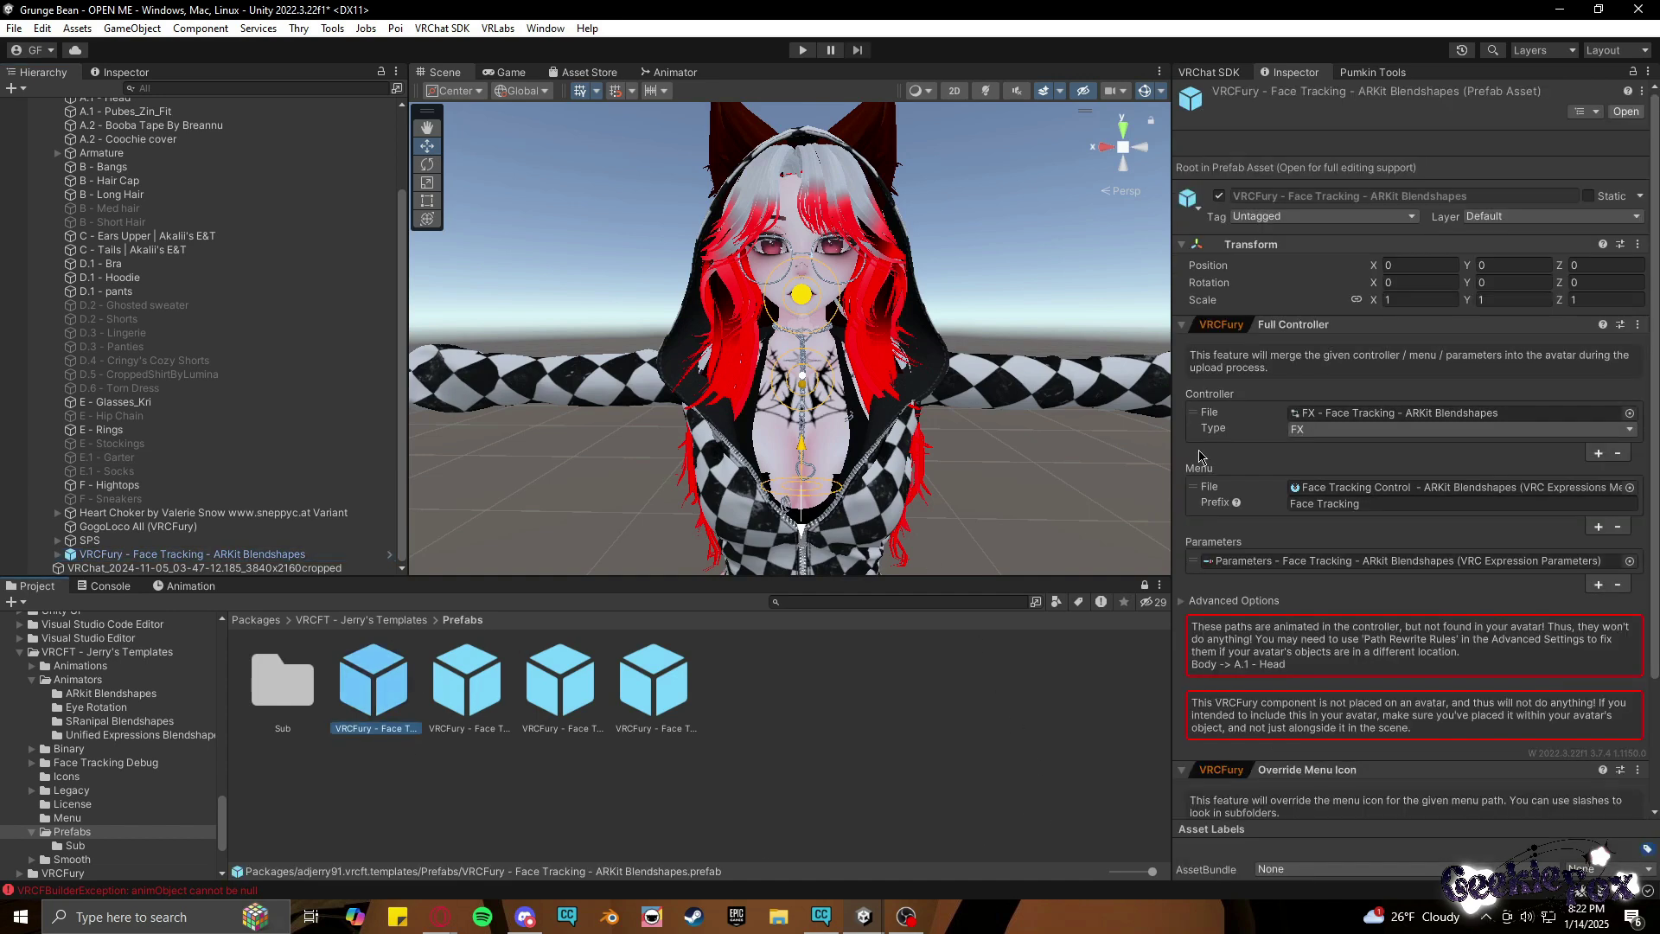
{"action": "scroll", "coordinate": [1360, 692], "scroll_direction": "down", "scroll_amount": 3}
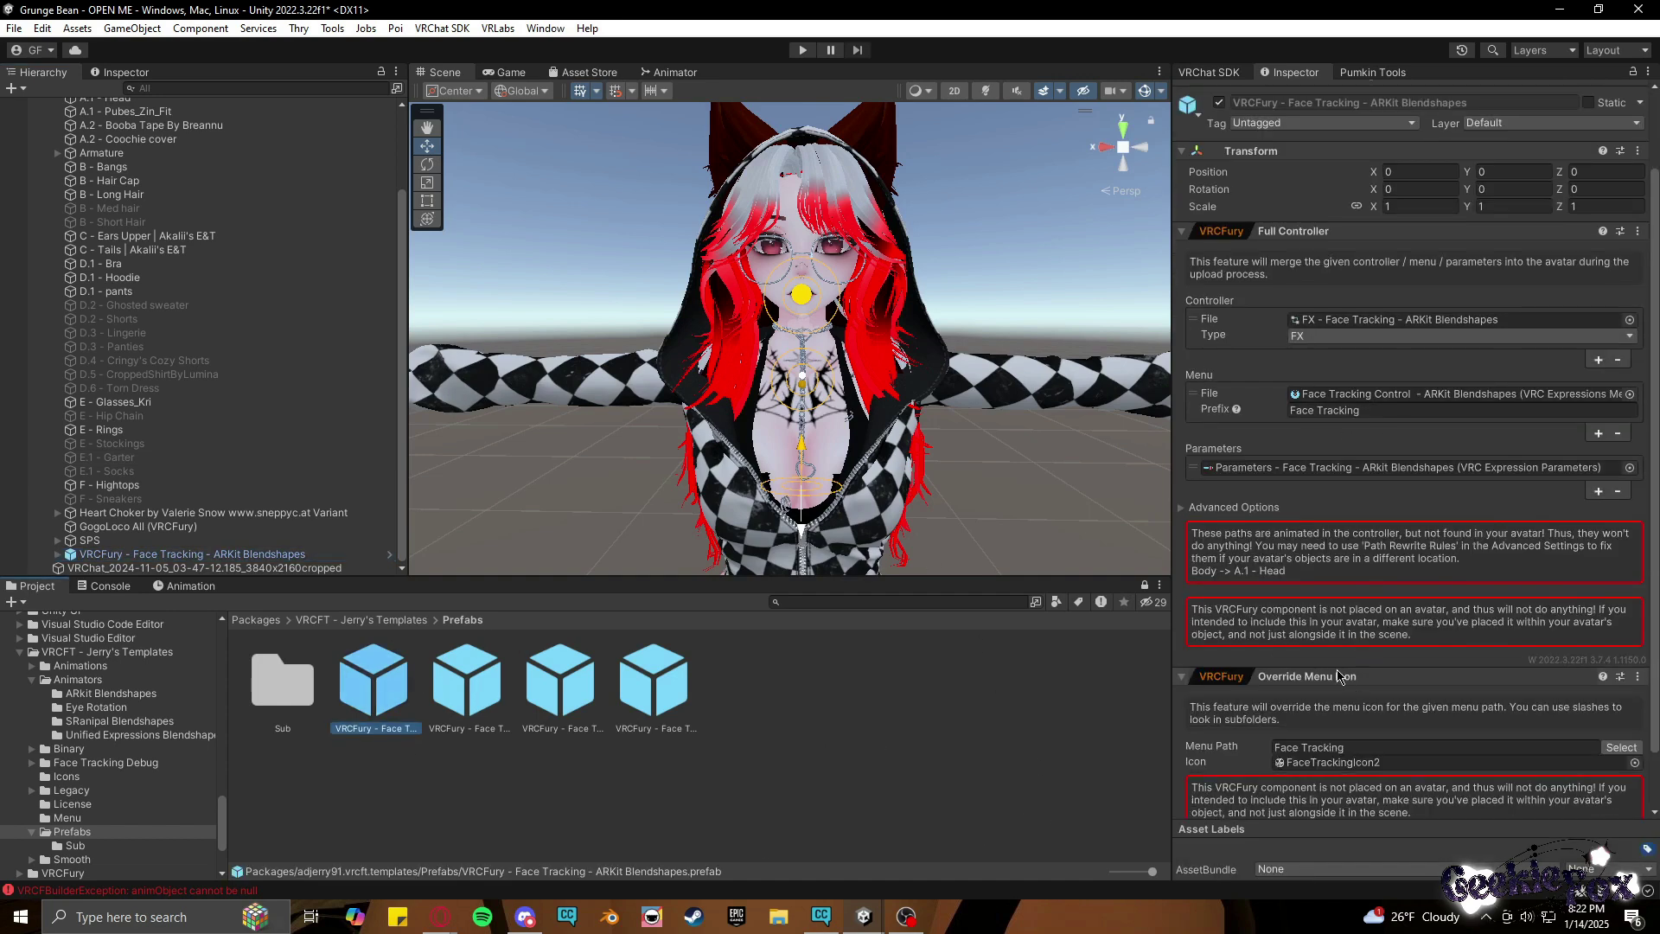
{"action": "scroll", "coordinate": [130, 217], "scroll_direction": "up", "scroll_amount": 3}
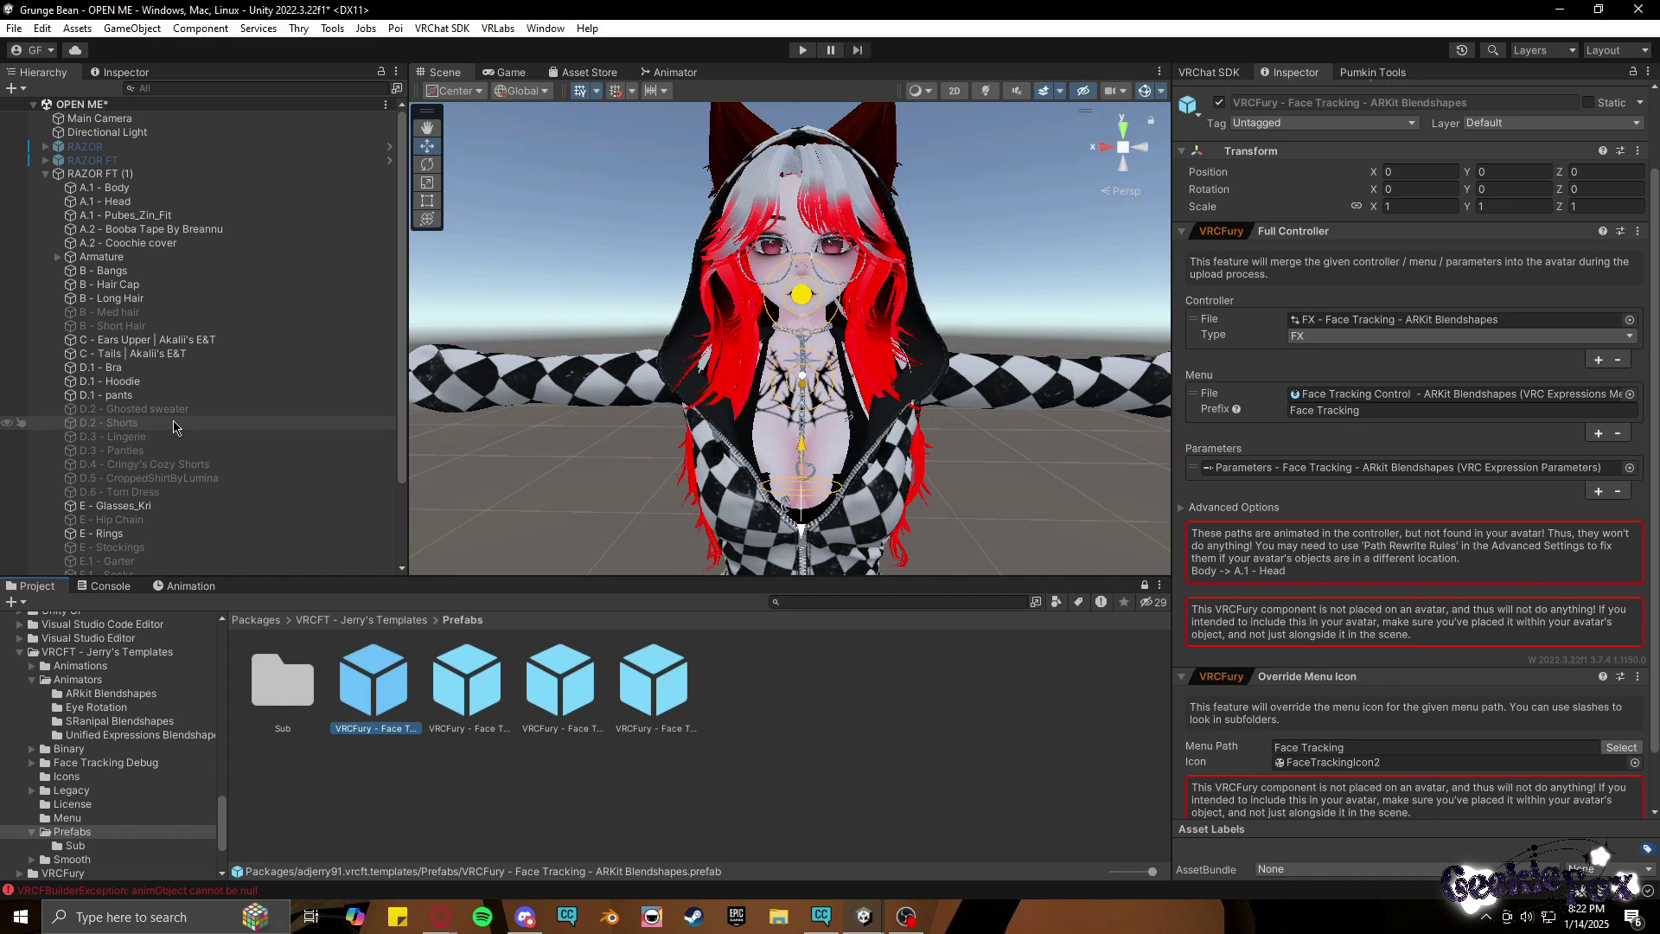
{"action": "scroll", "coordinate": [173, 426], "scroll_direction": "down", "scroll_amount": 3}
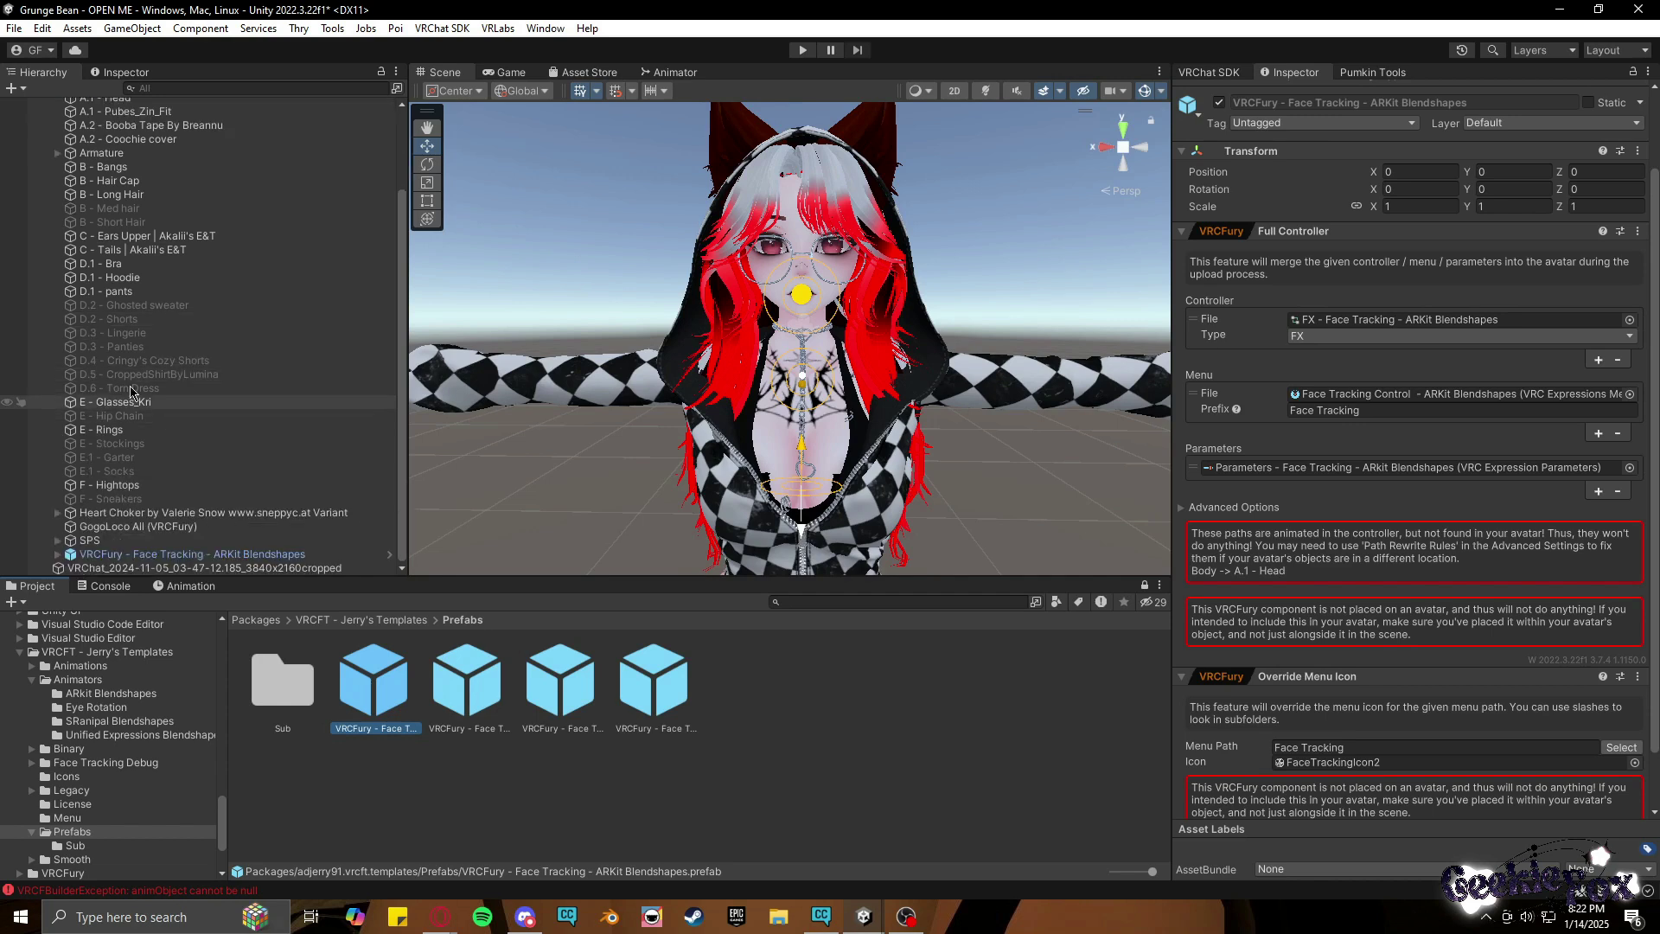
{"action": "left_click", "coordinate": [59, 553]}
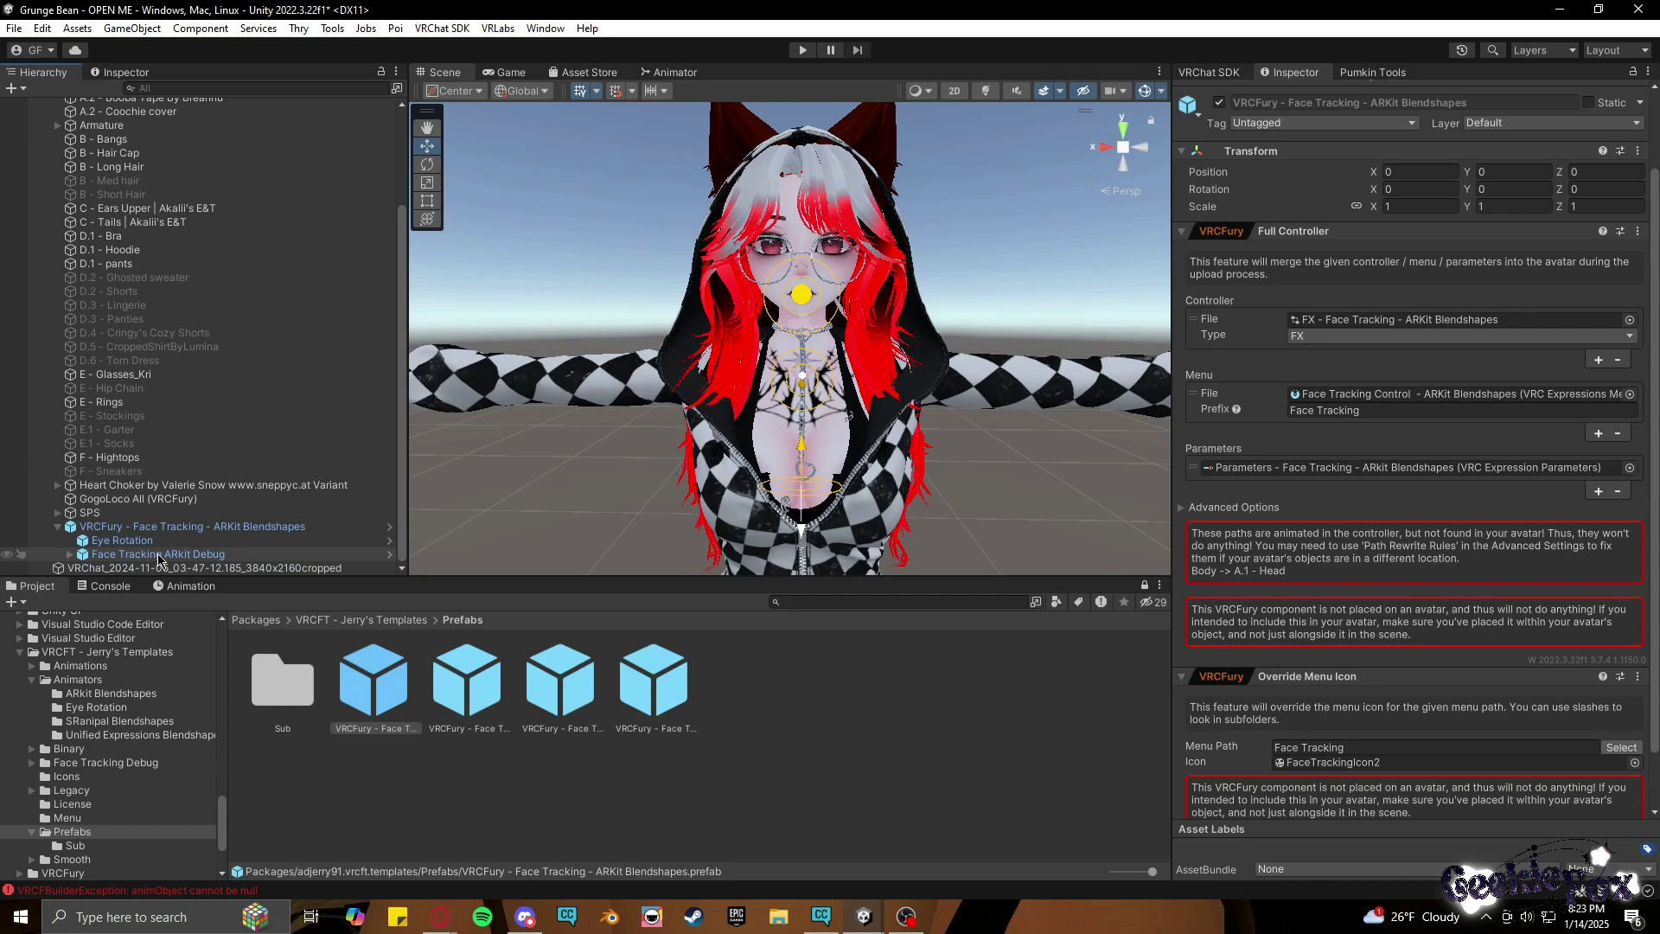
{"action": "left_click", "coordinate": [159, 555]}
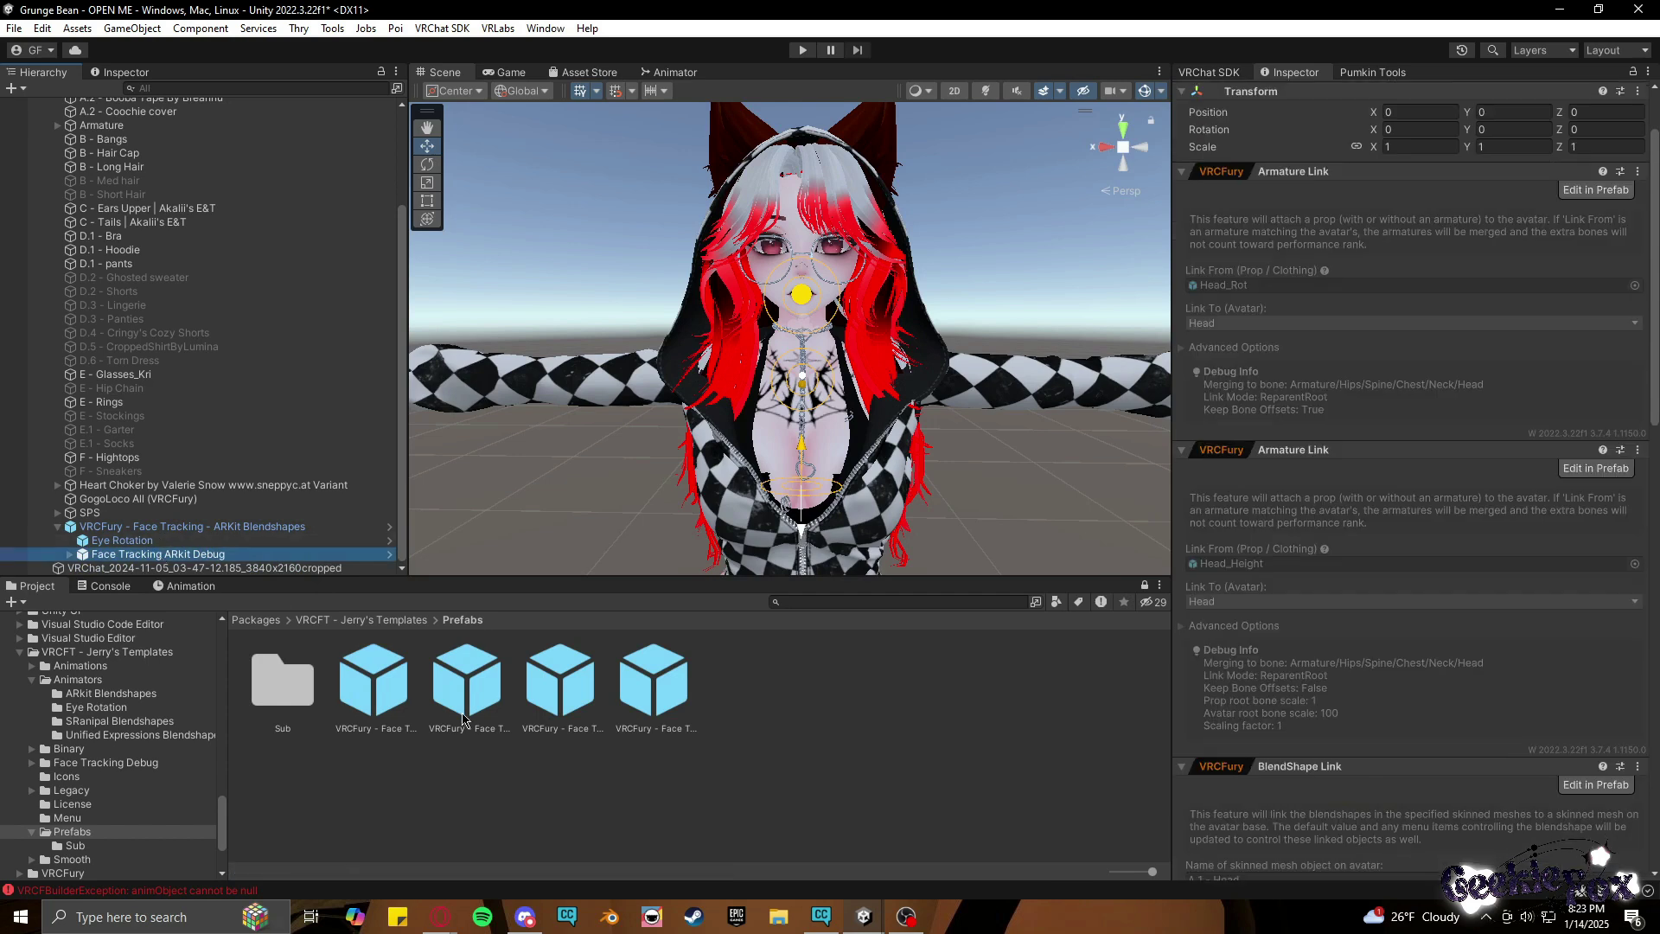
{"action": "left_click", "coordinate": [374, 683]}
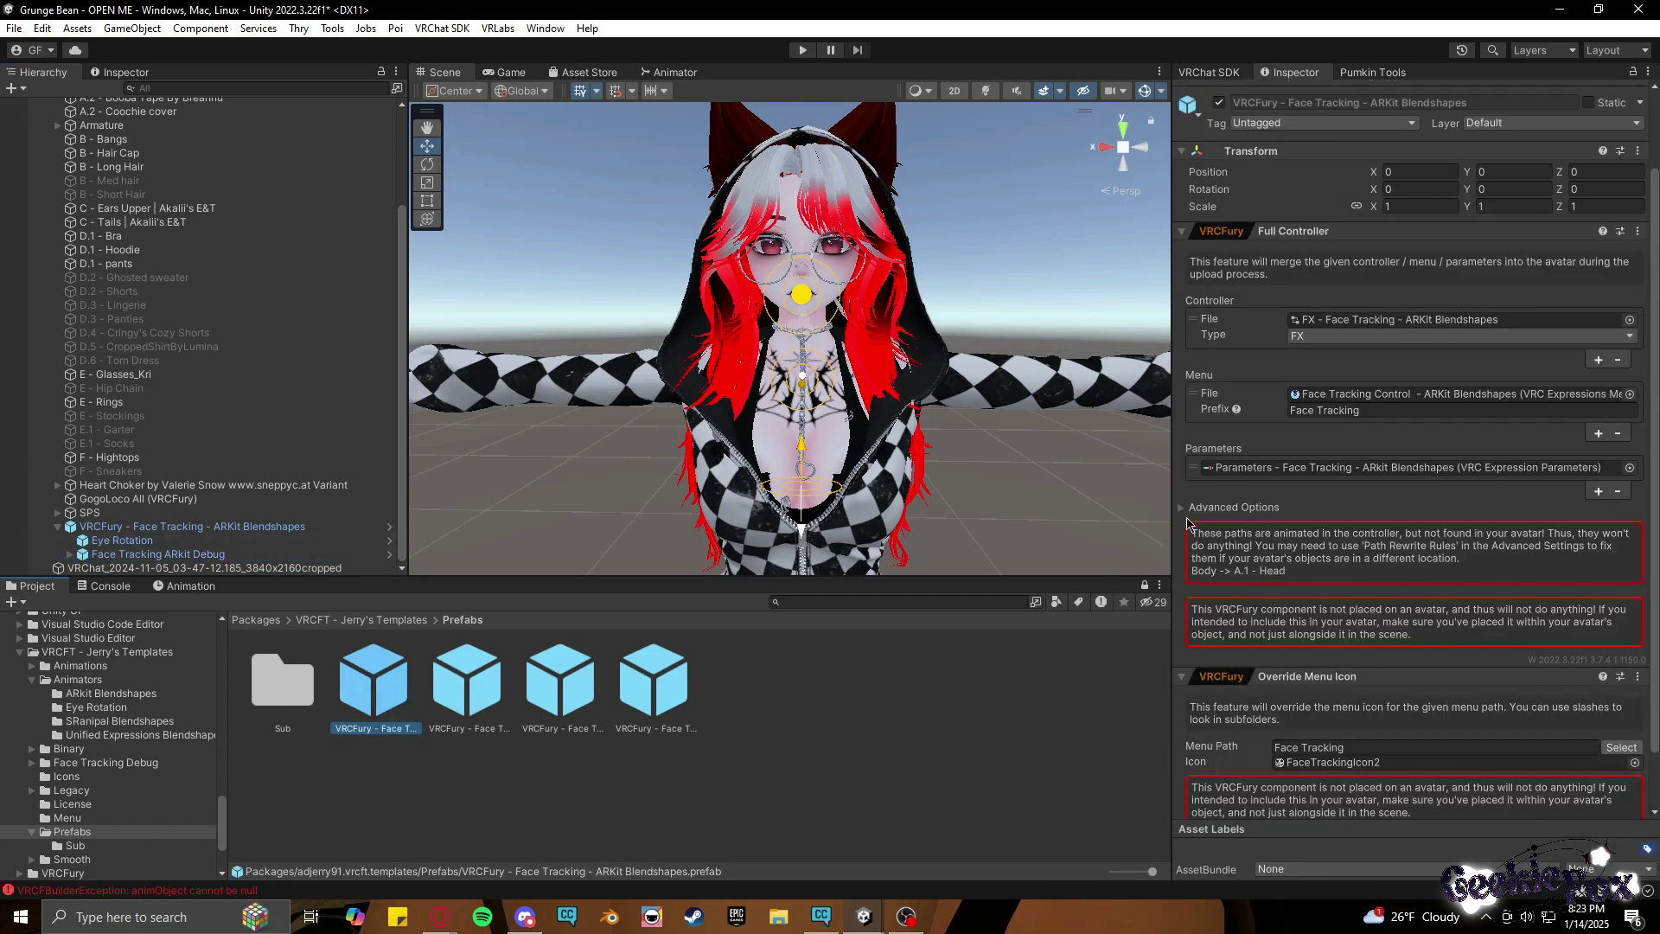
Show the prefab's advanced options and check the Face Tracking ARKit Debug object.
{"action": "left_click", "coordinate": [1210, 508]}
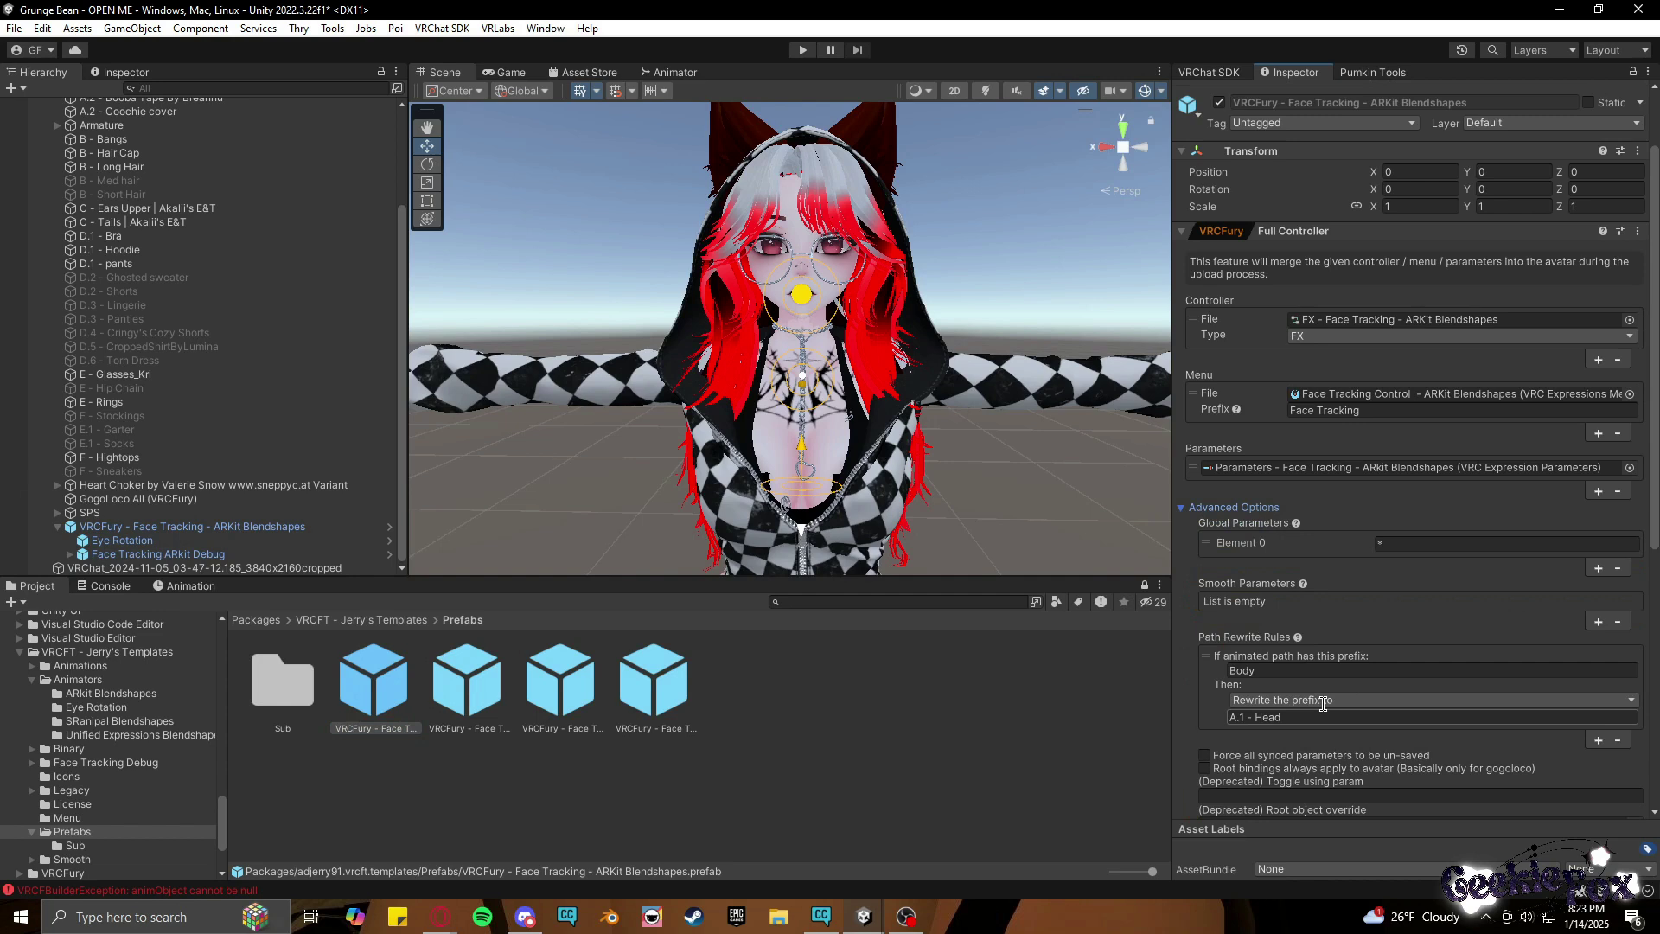
{"action": "scroll", "coordinate": [1341, 719], "scroll_direction": "down", "scroll_amount": 3}
{"action": "left_click", "coordinate": [156, 529]}
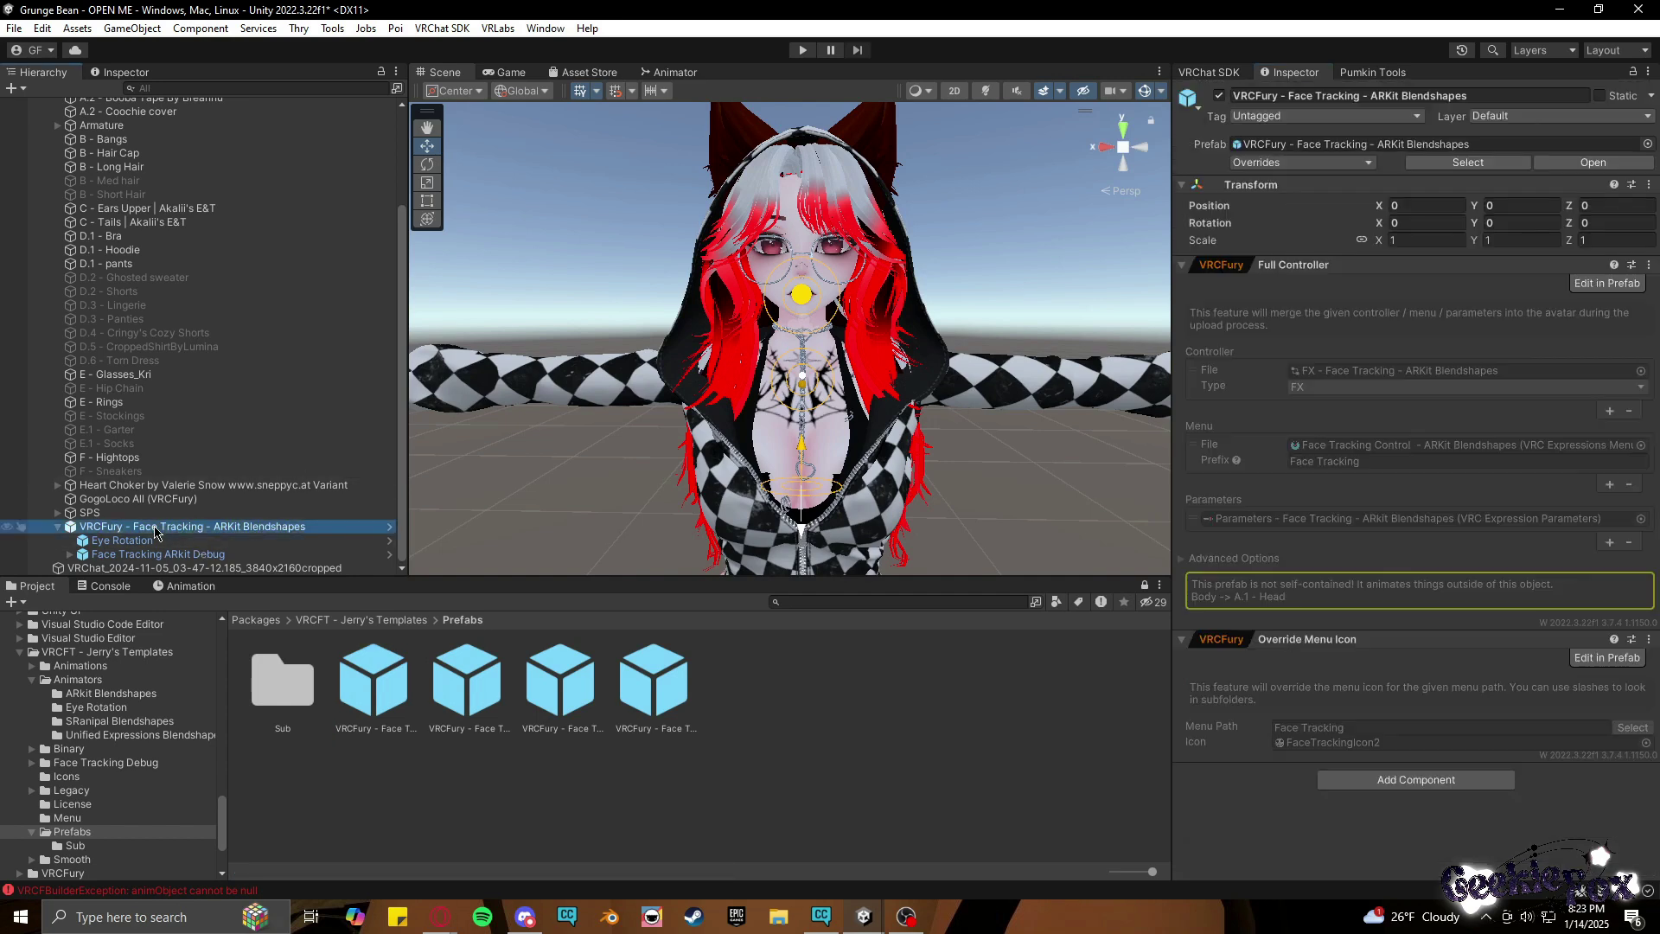
{"action": "left_click", "coordinate": [117, 554]}
{"action": "left_click", "coordinate": [400, 710]}
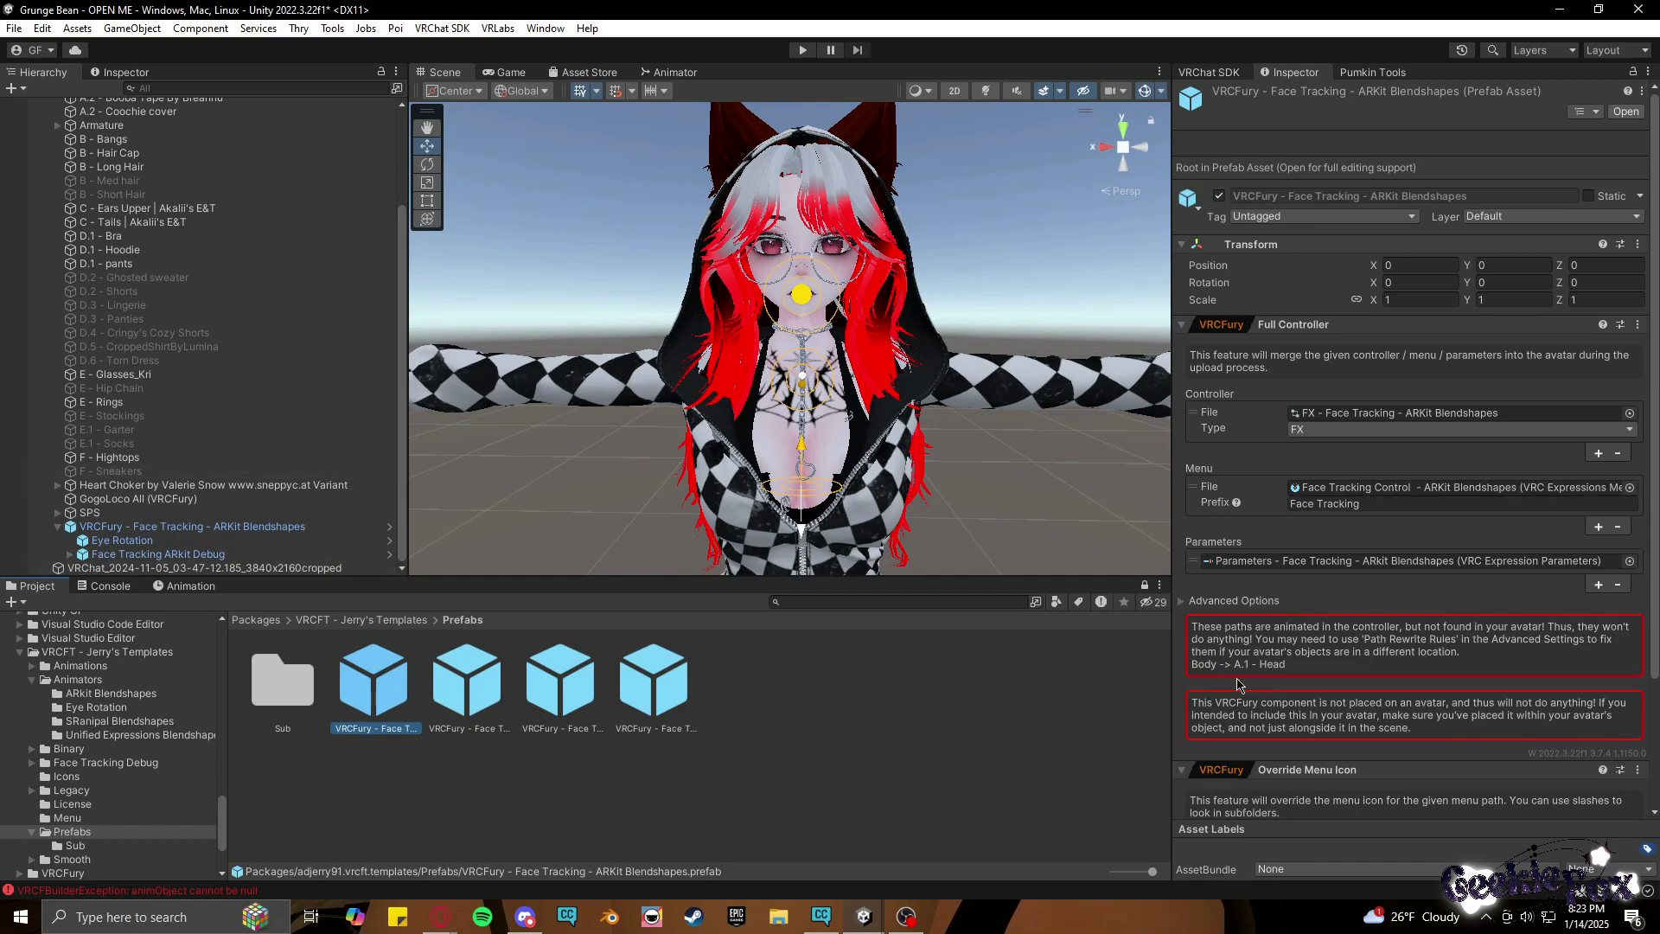
Replace the path rewrite rule so Body is rewritten to A.1 - Head.
{"action": "left_click", "coordinate": [1181, 601]}
{"action": "scroll", "coordinate": [1383, 687], "scroll_direction": "down", "scroll_amount": 3}
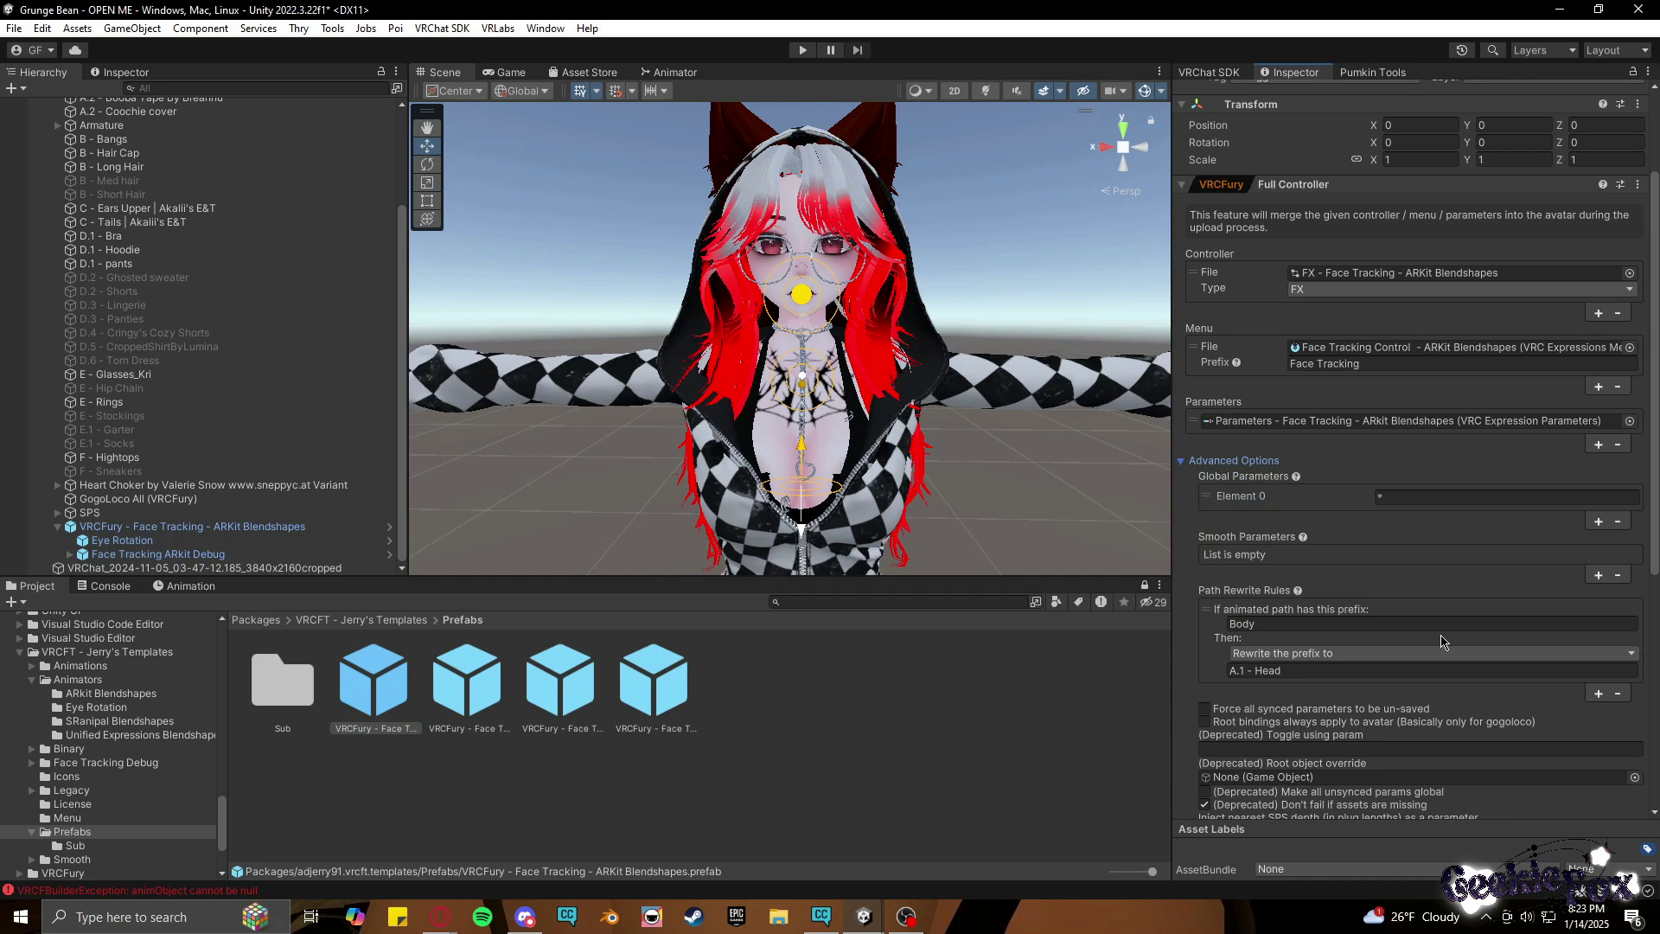
{"action": "left_click", "coordinate": [1375, 673]}
{"action": "key", "text": "ctrl+c"}
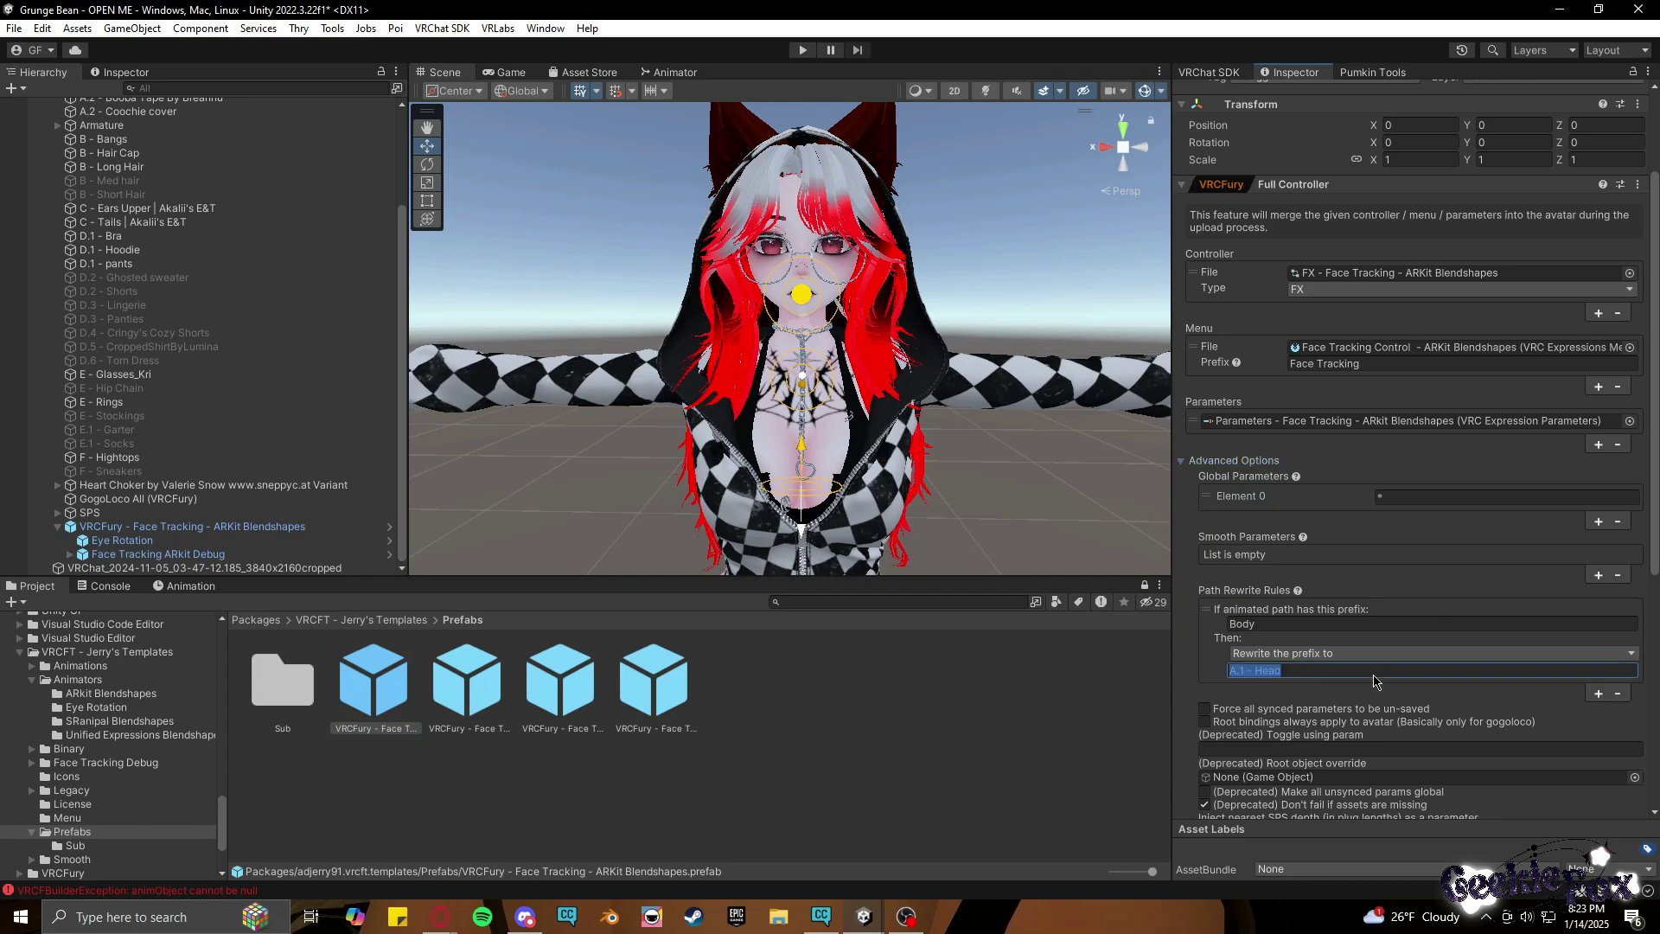
{"action": "left_click", "coordinate": [1617, 693]}
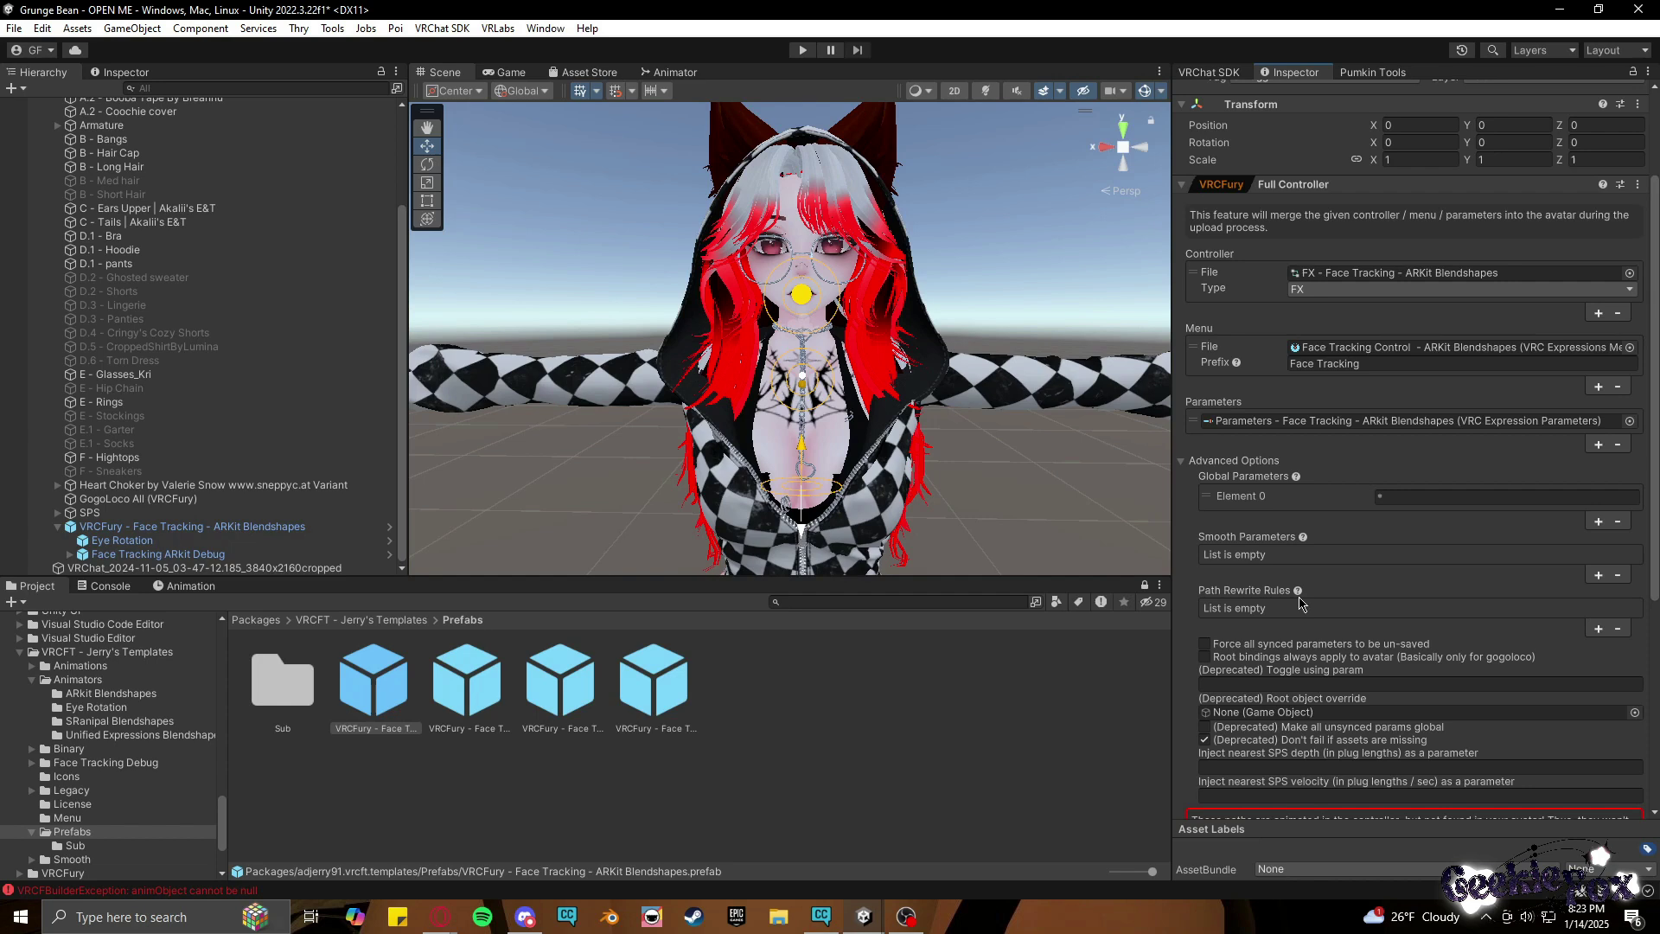
{"action": "left_click", "coordinate": [1597, 629]}
{"action": "left_click", "coordinate": [1343, 625]}
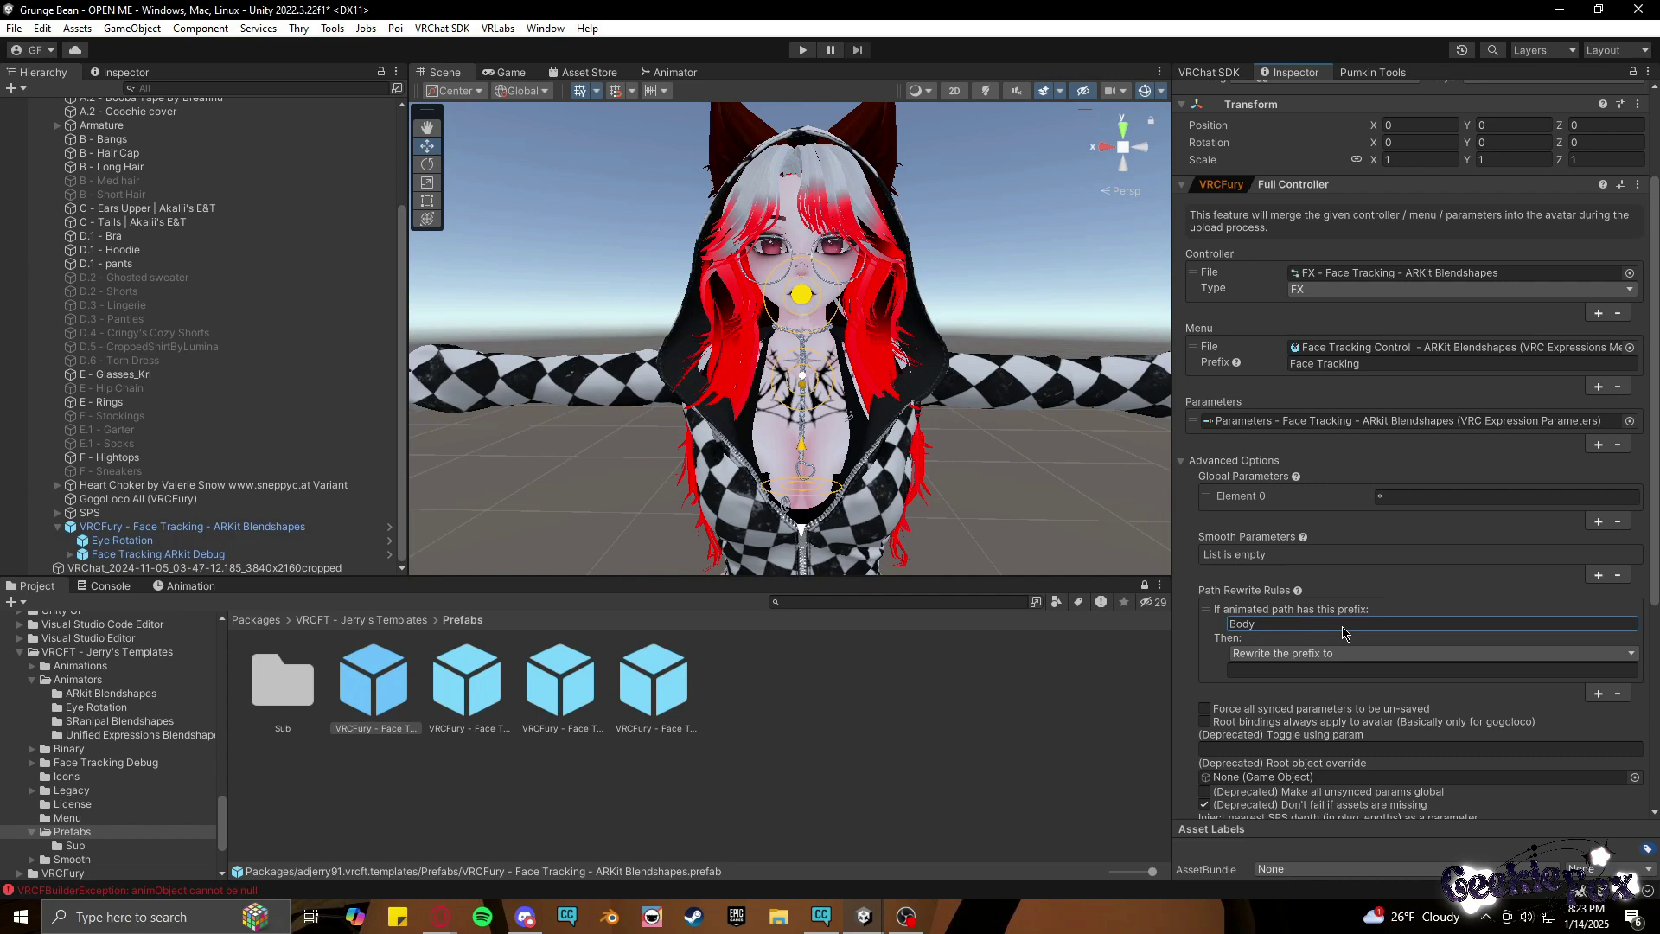
{"action": "left_click", "coordinate": [1306, 672]}
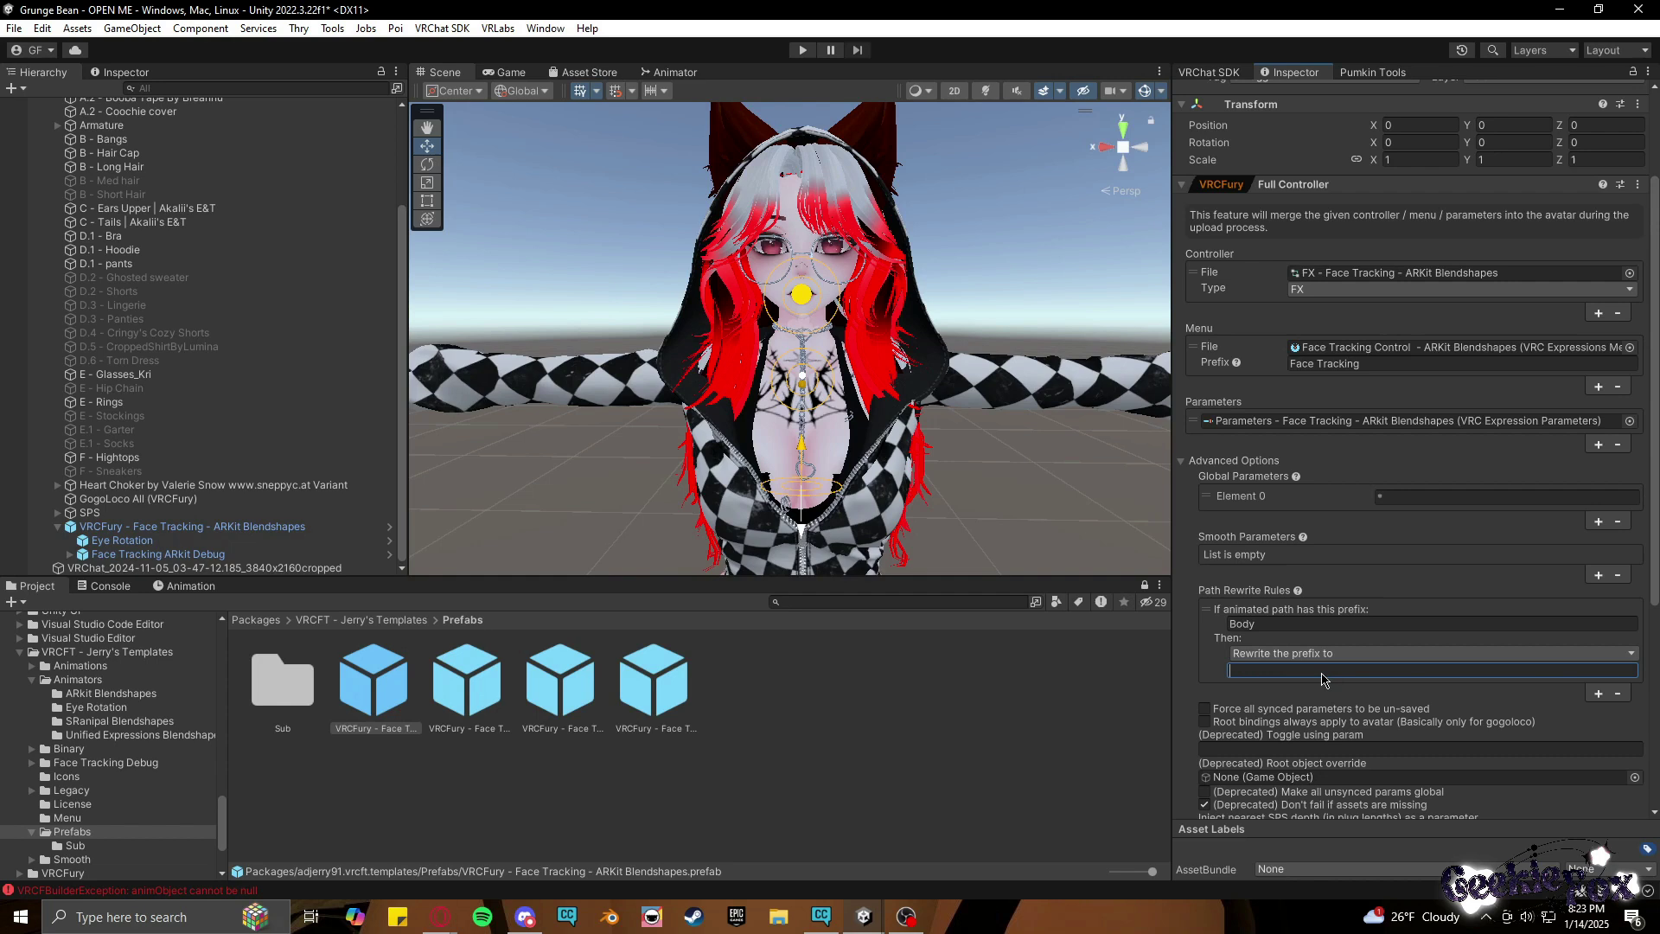
{"action": "key", "text": "ctrl+v"}
Select the avatar's A.1 - Head mesh, then the Face Tracking ARKit Debug object.
{"action": "scroll", "coordinate": [92, 198], "scroll_direction": "up", "scroll_amount": 3}
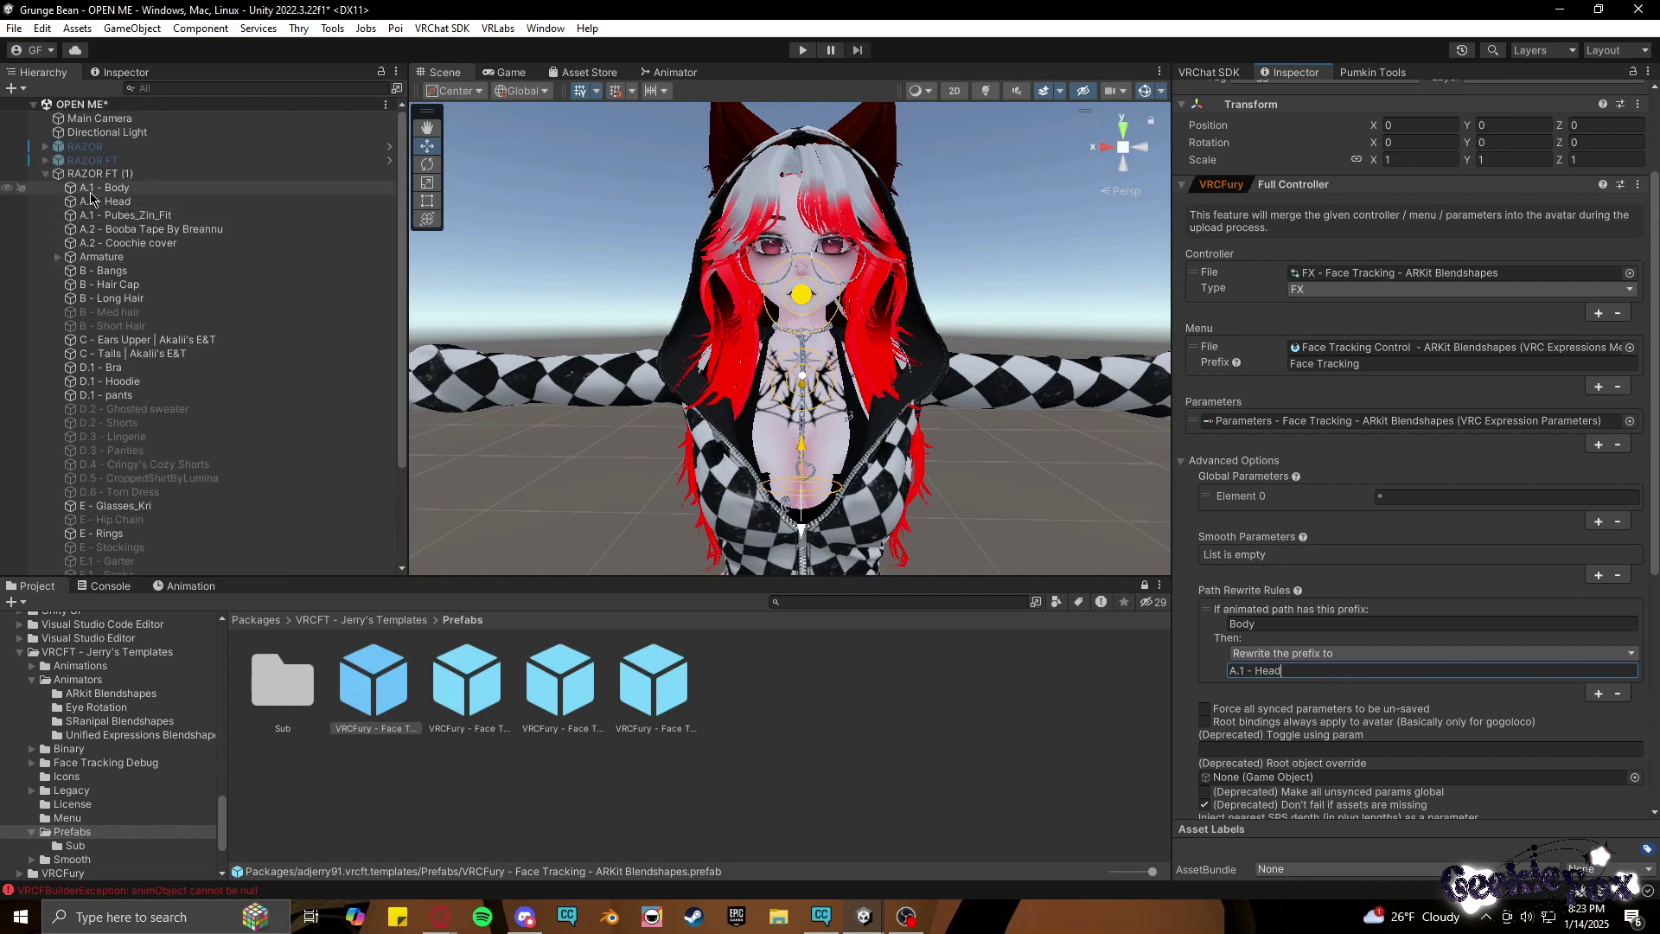
{"action": "left_click", "coordinate": [827, 294]}
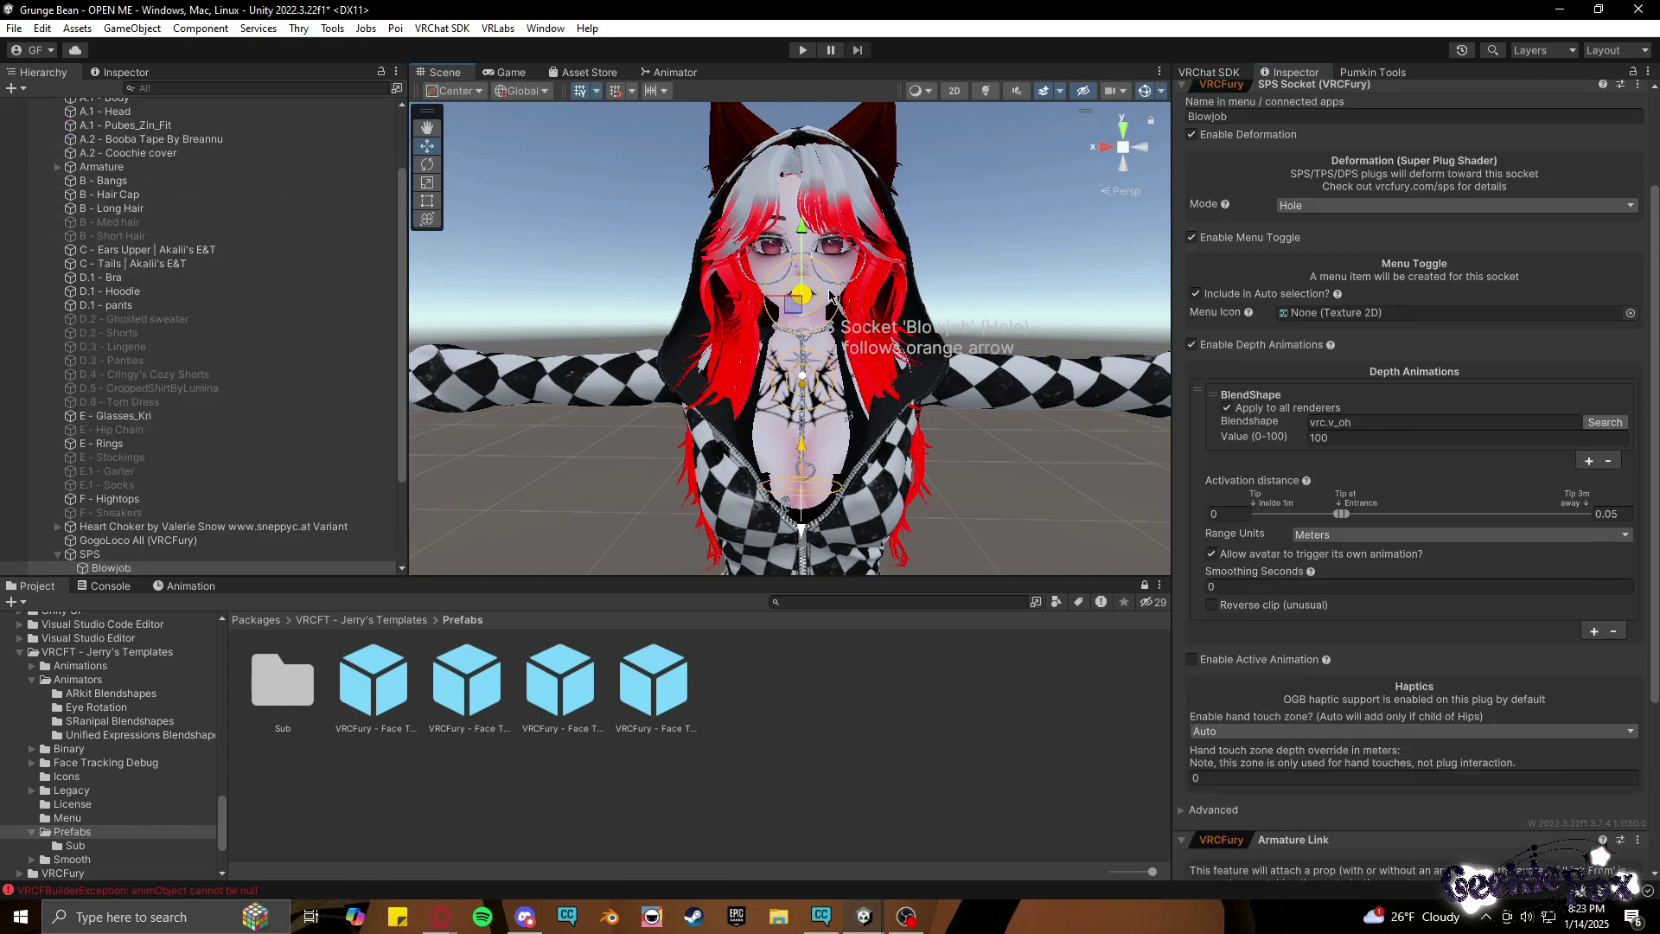
{"action": "left_click", "coordinate": [830, 297]}
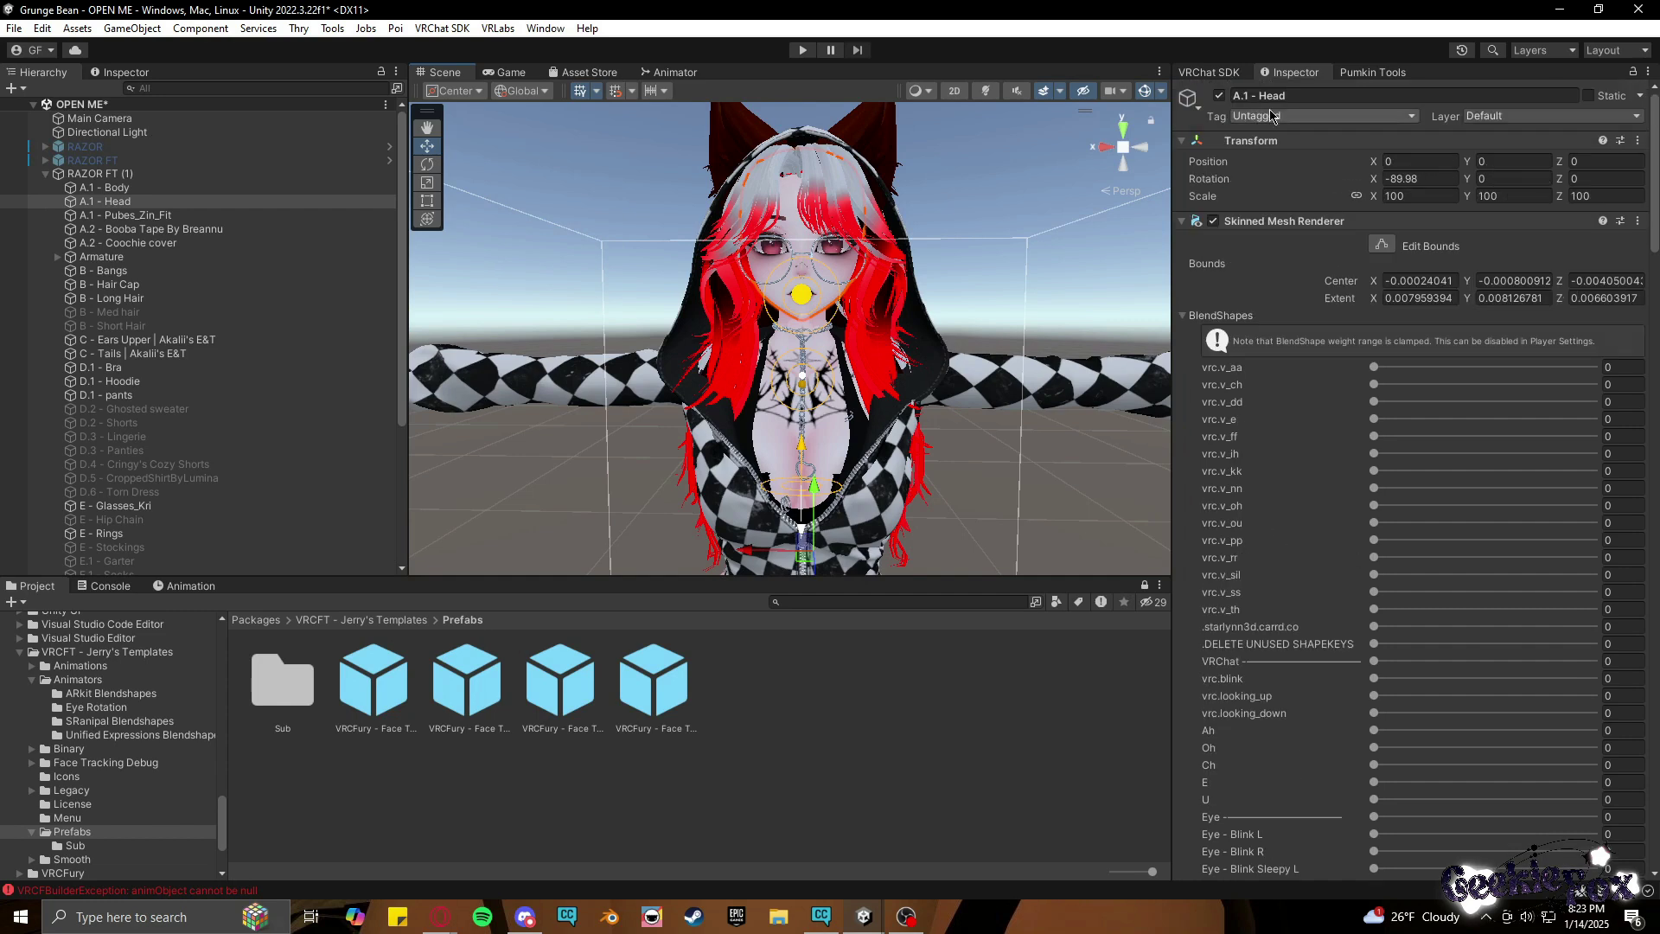
{"action": "scroll", "coordinate": [198, 389], "scroll_direction": "down", "scroll_amount": 5}
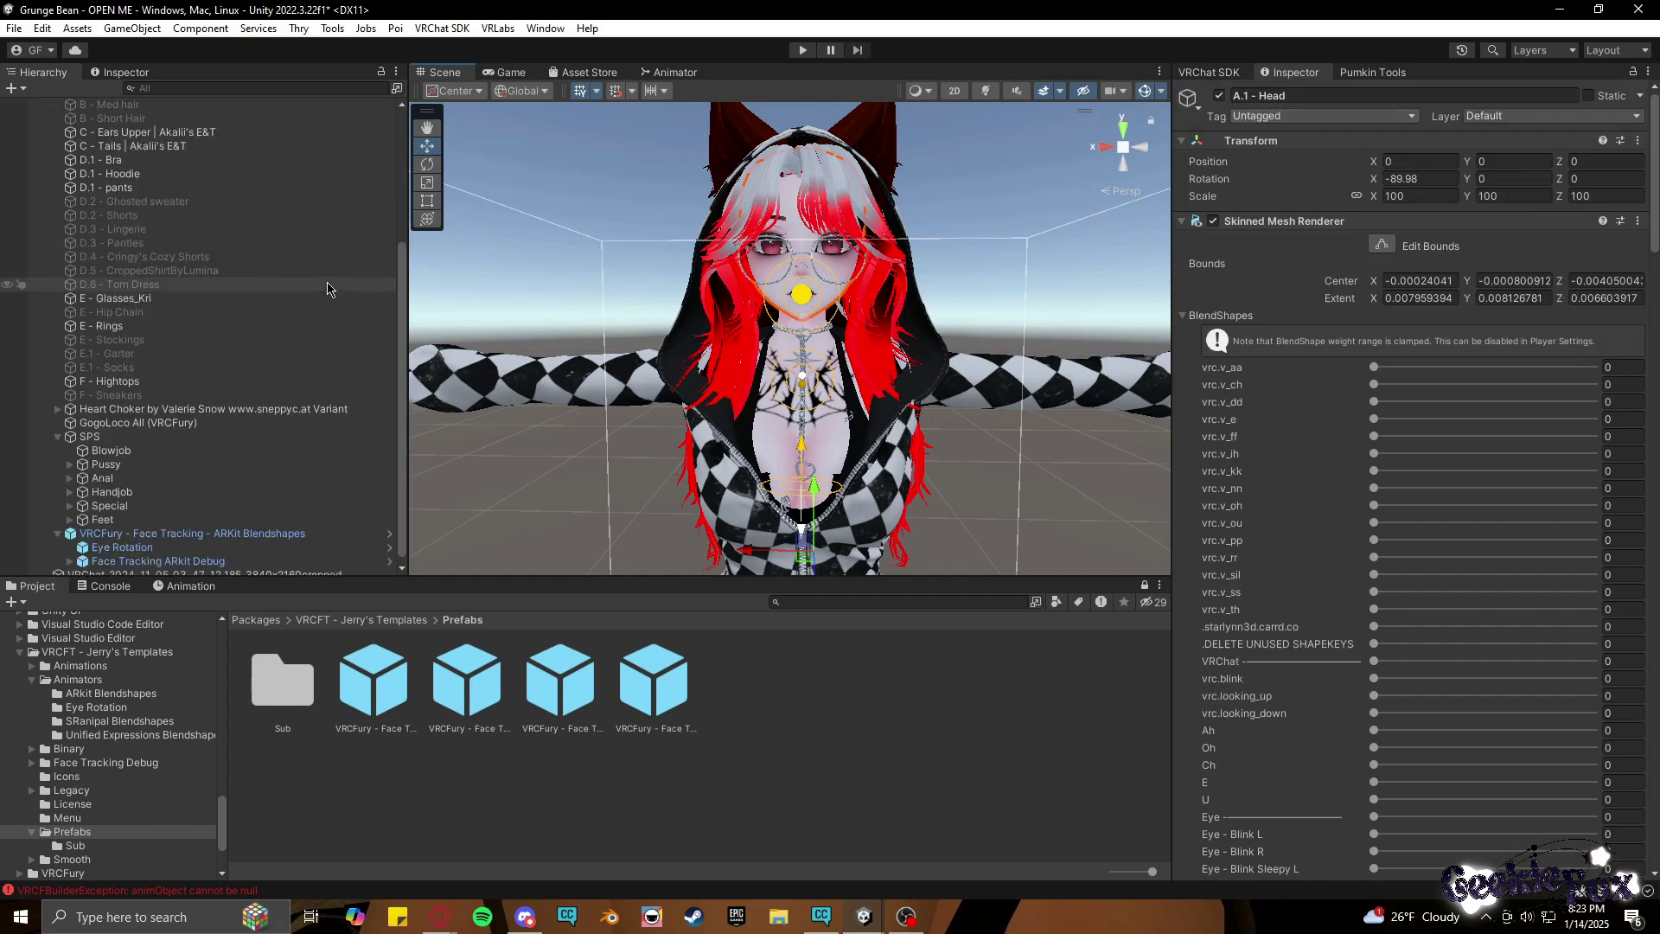
{"action": "left_click", "coordinate": [197, 554]}
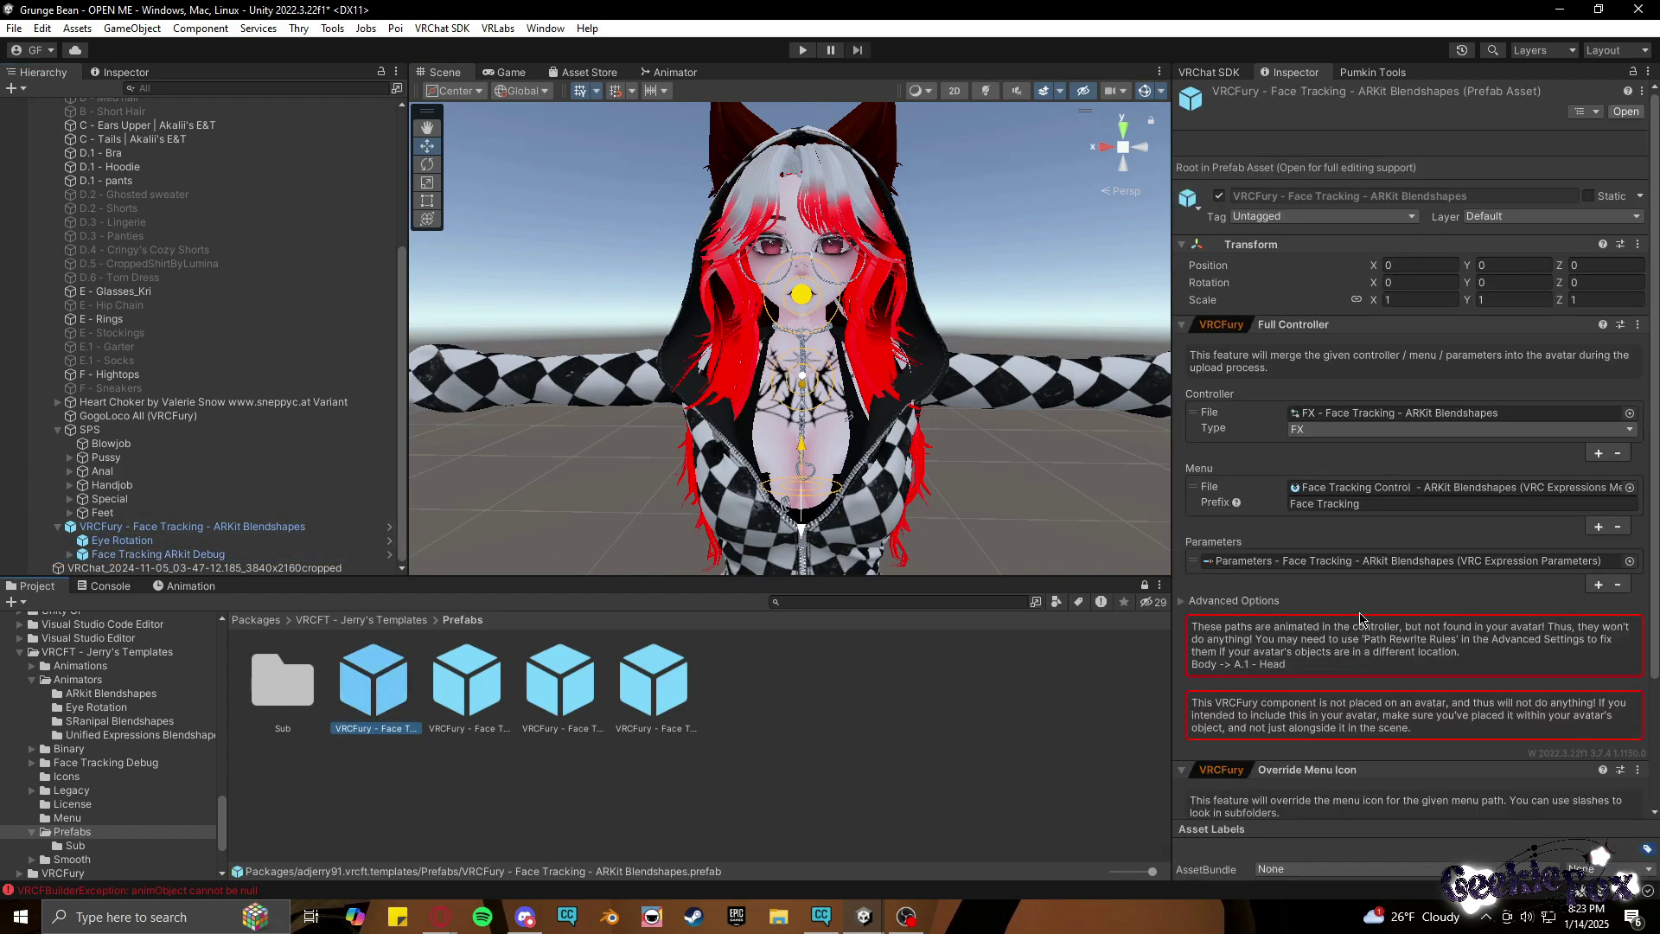
{"action": "scroll", "coordinate": [1360, 618], "scroll_direction": "down", "scroll_amount": 3}
Confirm the A.1 - Head rewrite value in advanced options and save the scene.
{"action": "left_click", "coordinate": [1183, 461]}
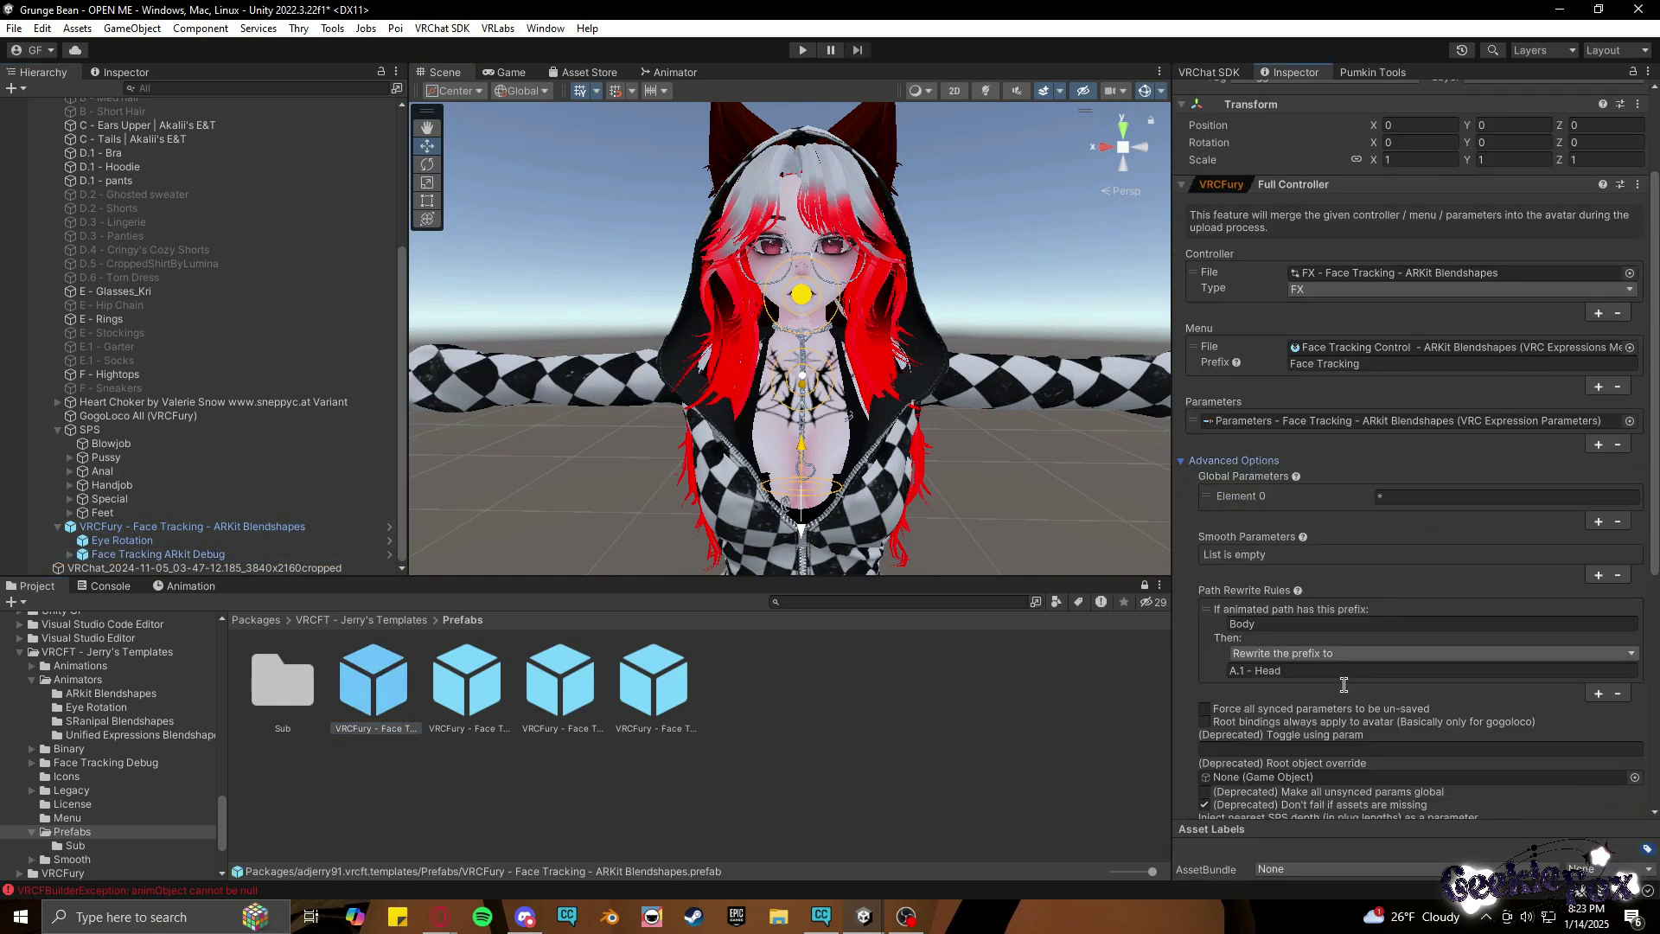
{"action": "left_click", "coordinate": [1344, 679]}
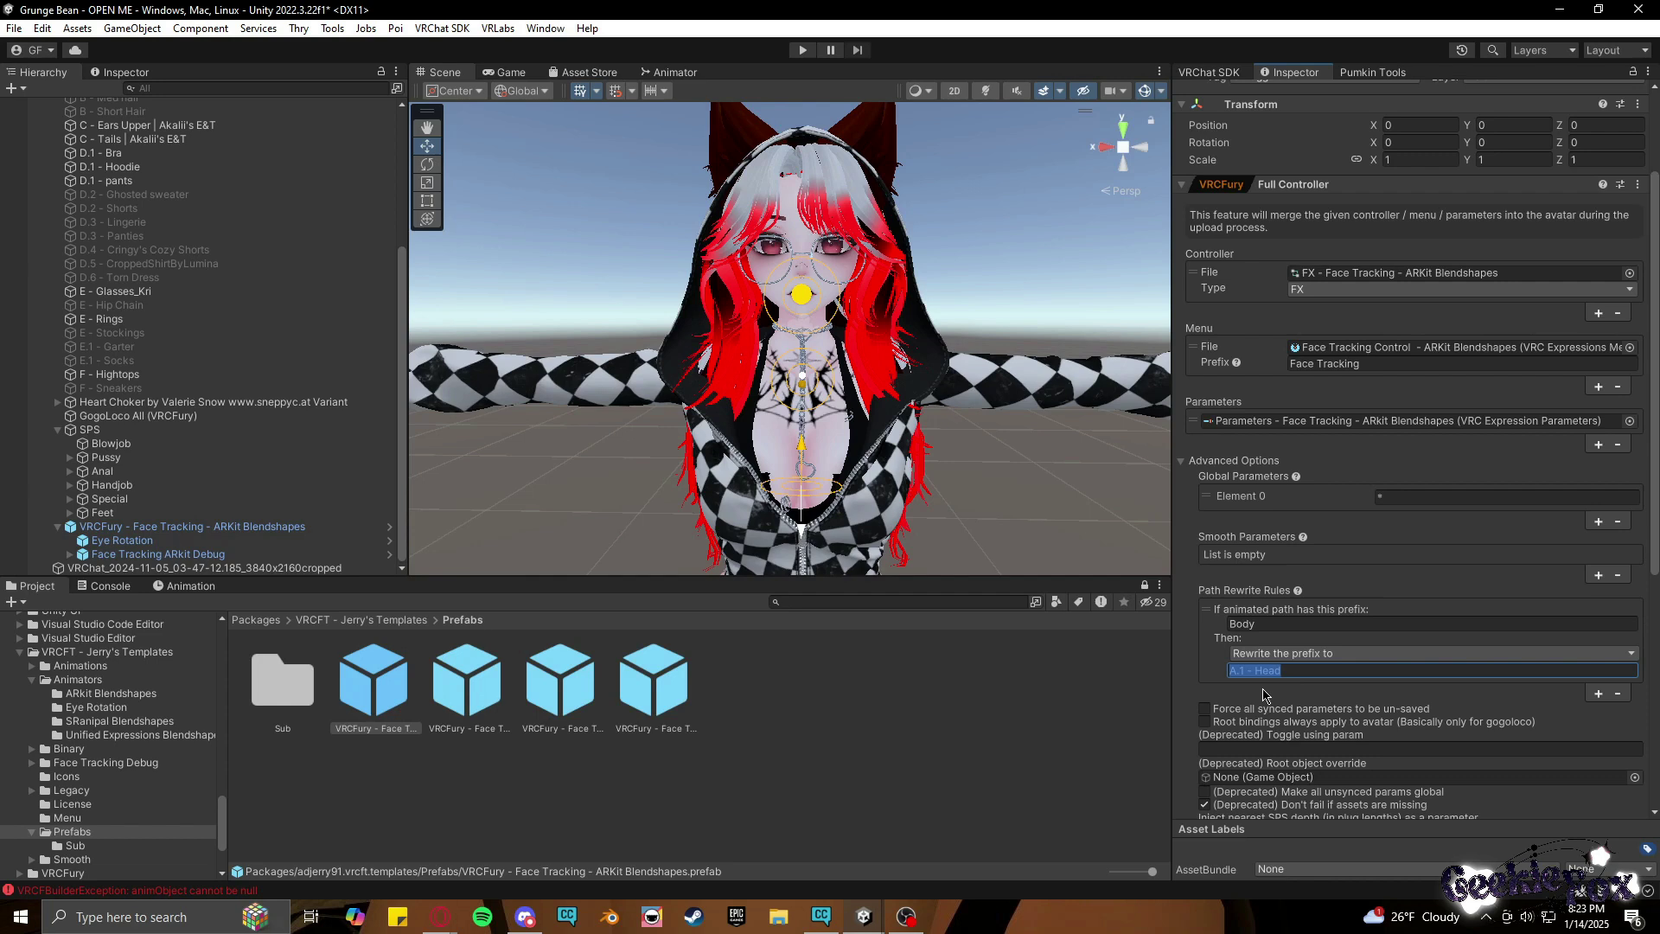
{"action": "left_click", "coordinate": [1264, 696]}
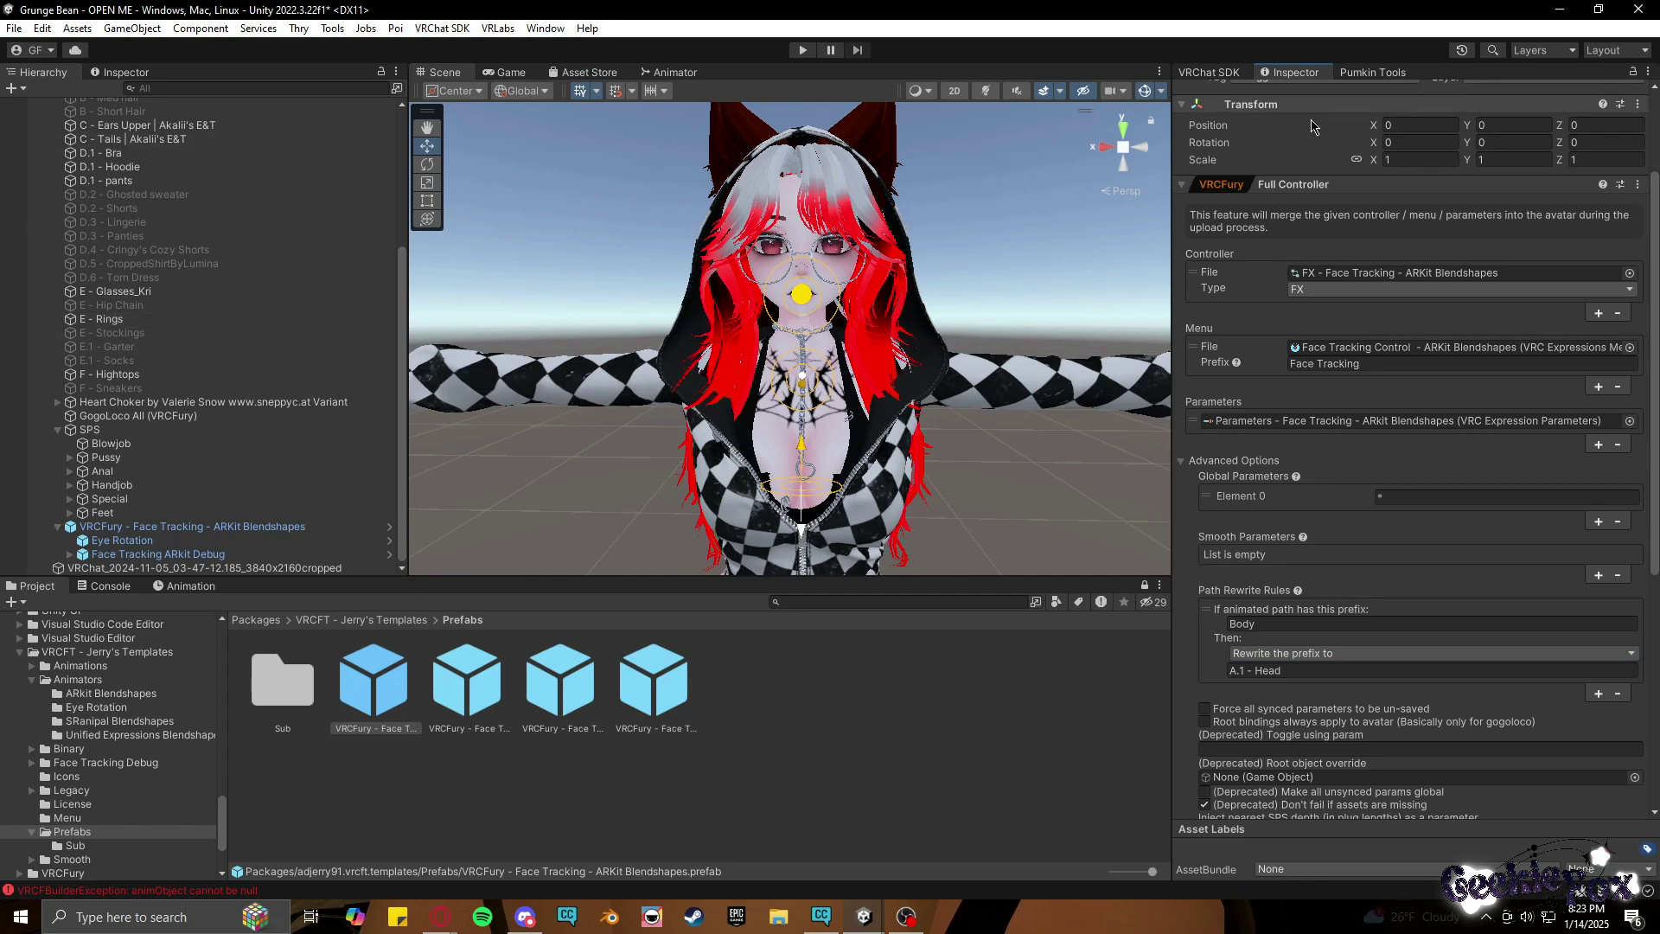
{"action": "key", "text": "ctrl+s"}
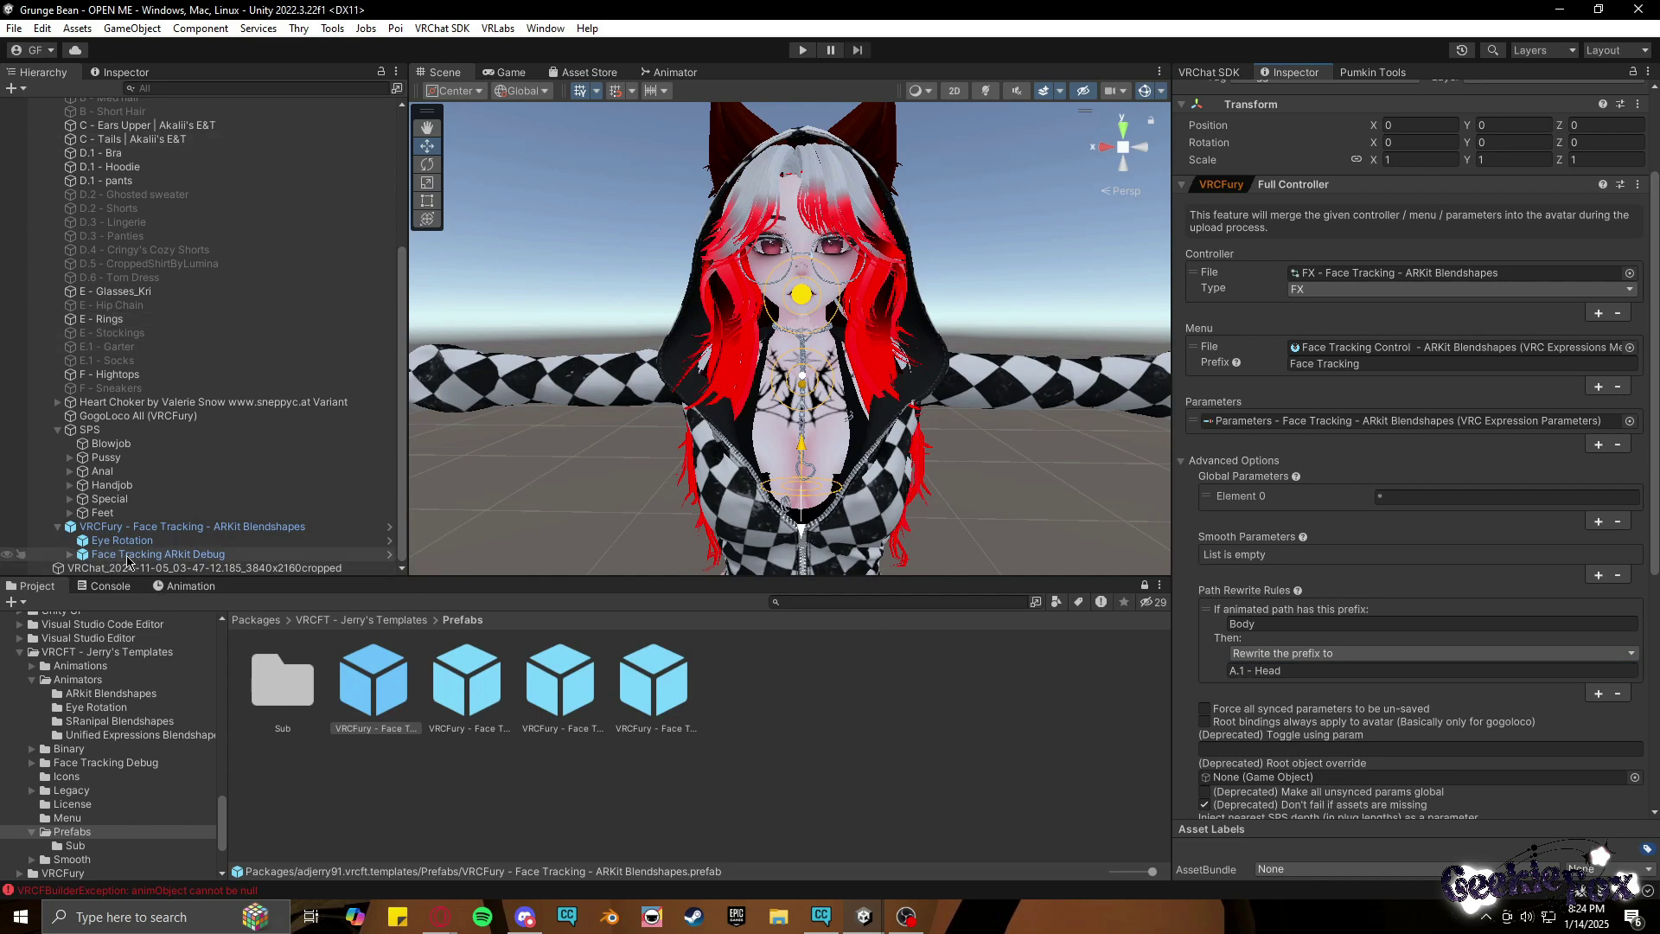
{"action": "left_click", "coordinate": [127, 555]}
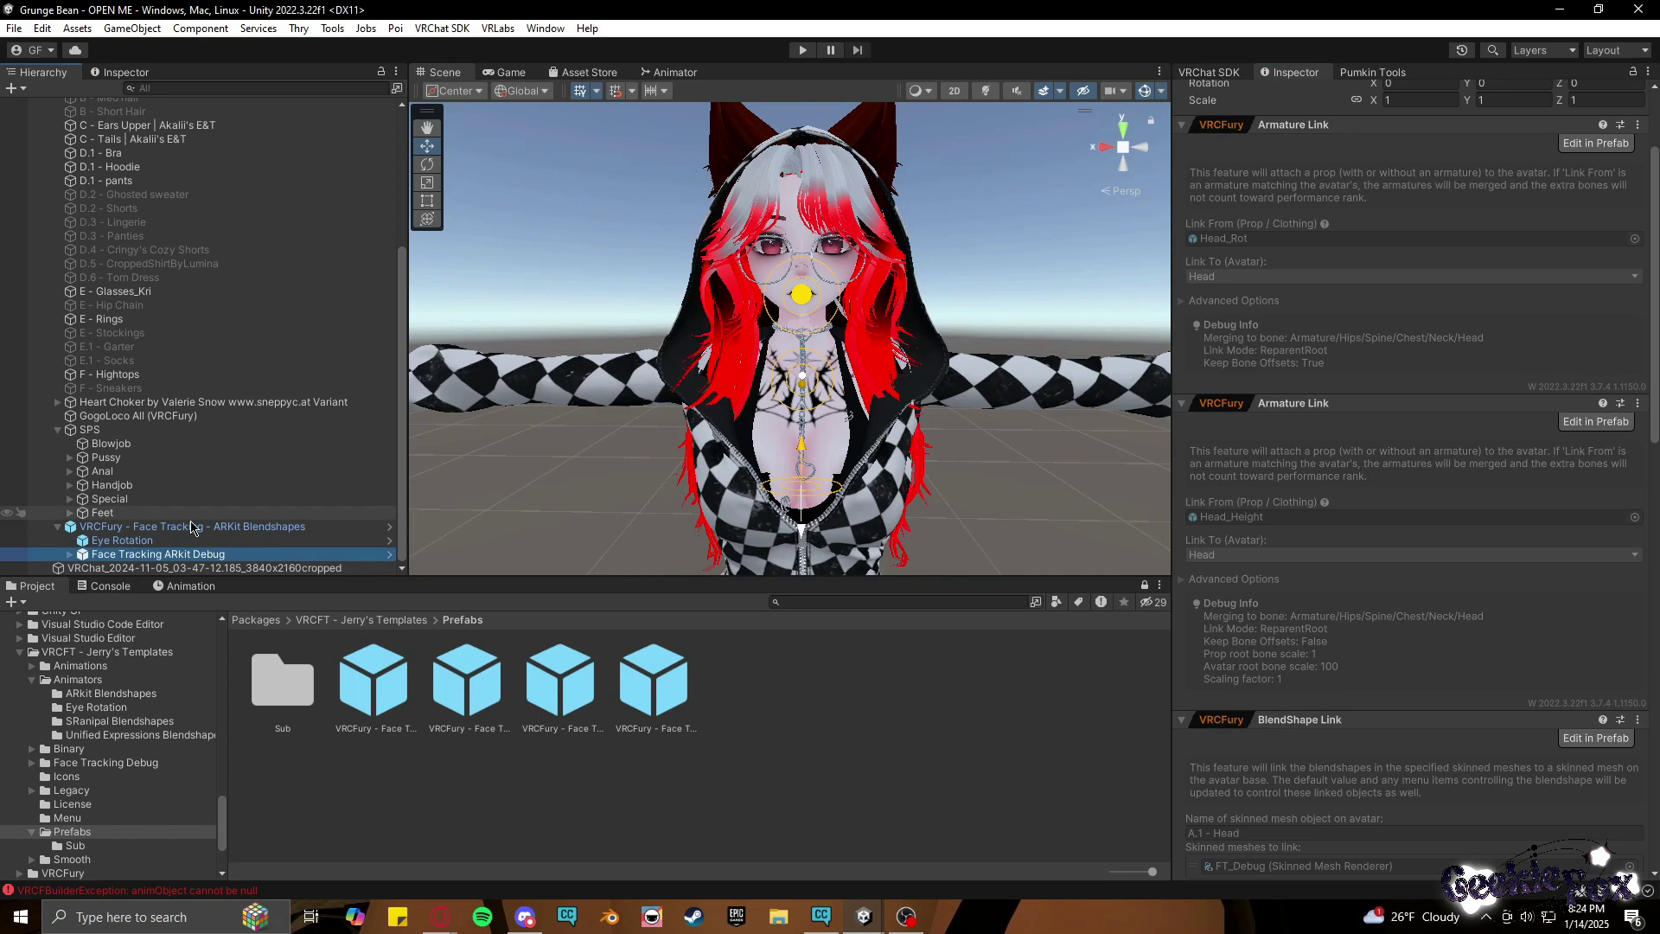
Open the face tracking prefab to view Face Tracking ARKit Debug's components, then return to the scene.
{"action": "double_click", "coordinate": [384, 663]}
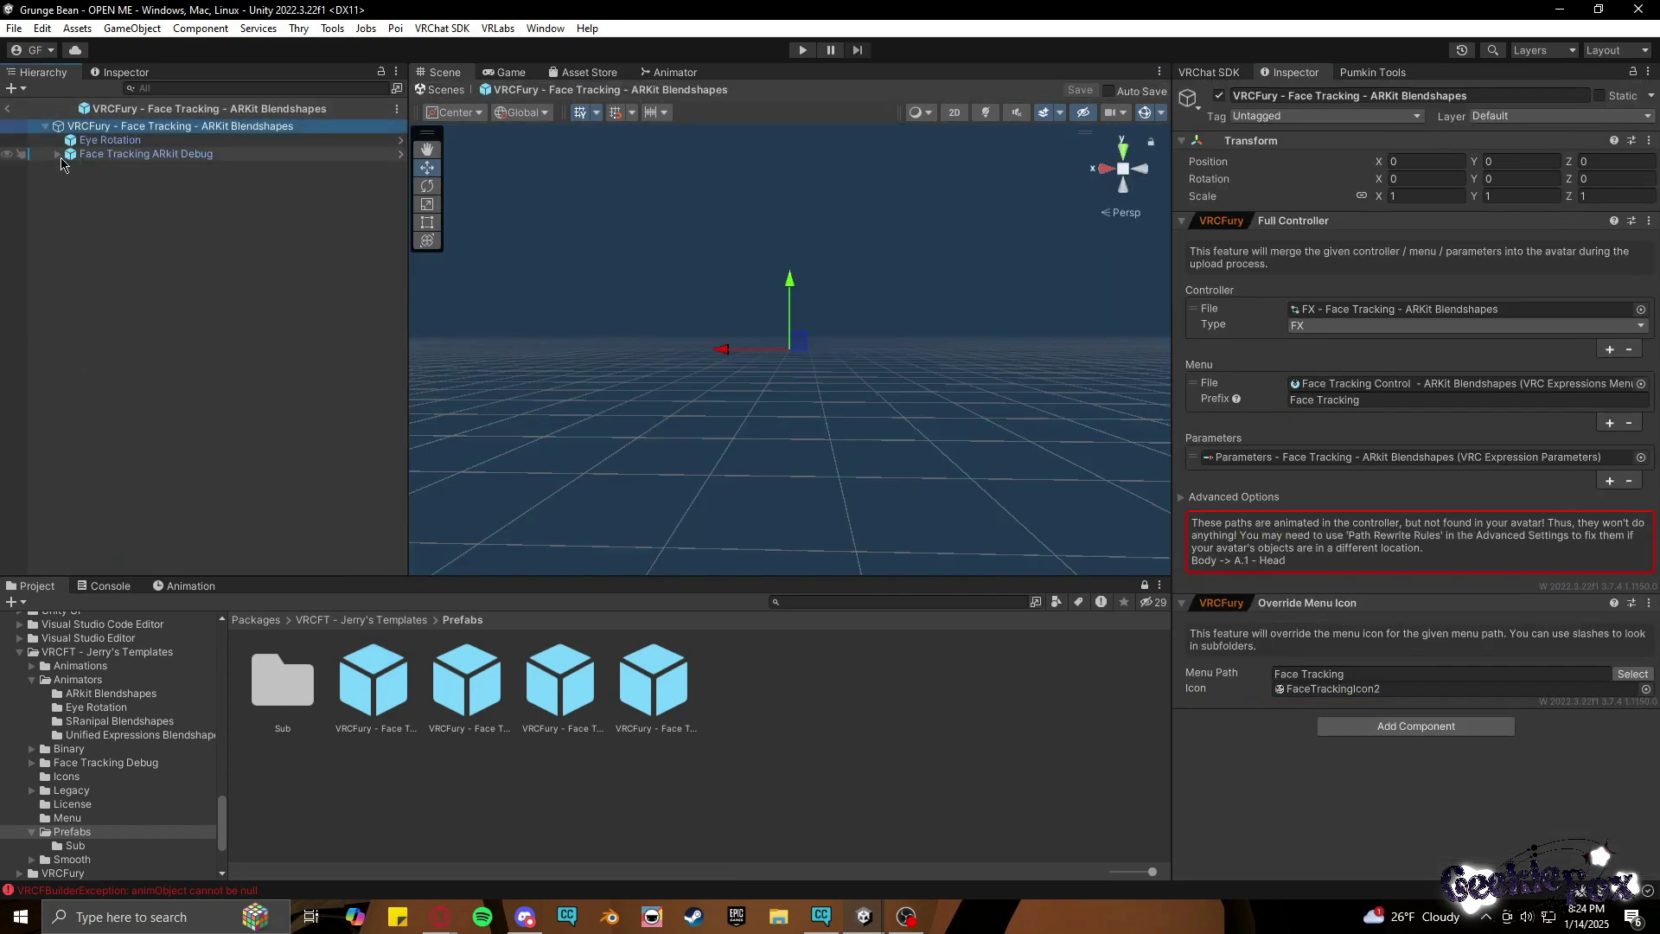
{"action": "left_click", "coordinate": [57, 154]}
{"action": "left_click", "coordinate": [126, 155]}
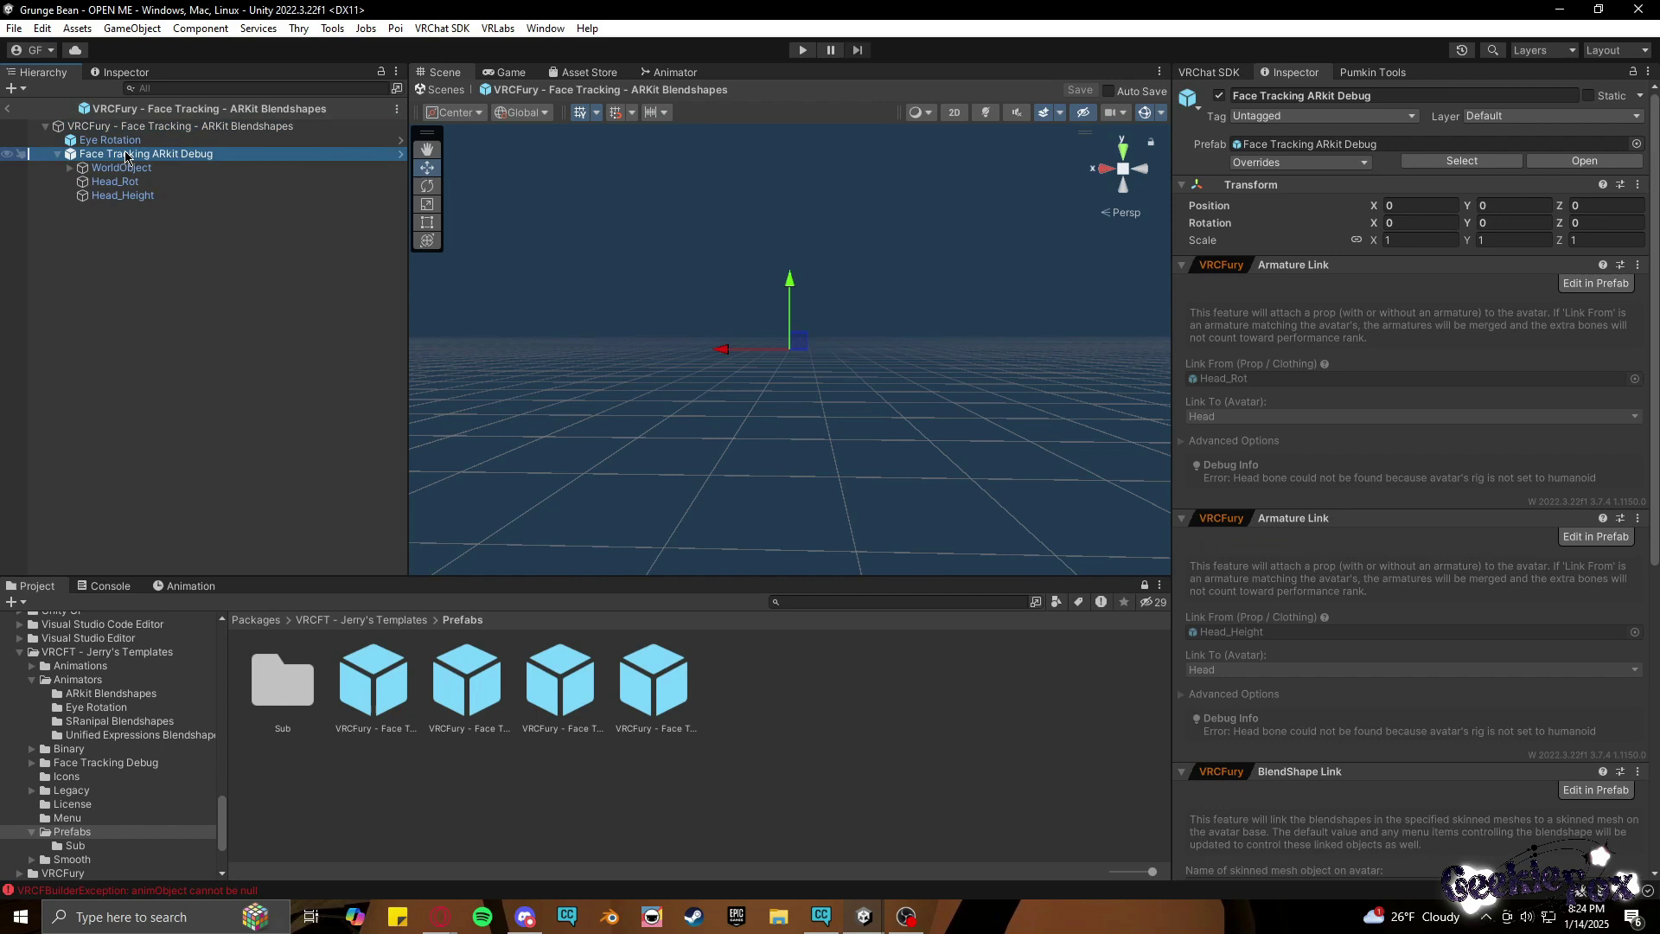
{"action": "left_click", "coordinate": [7, 109]}
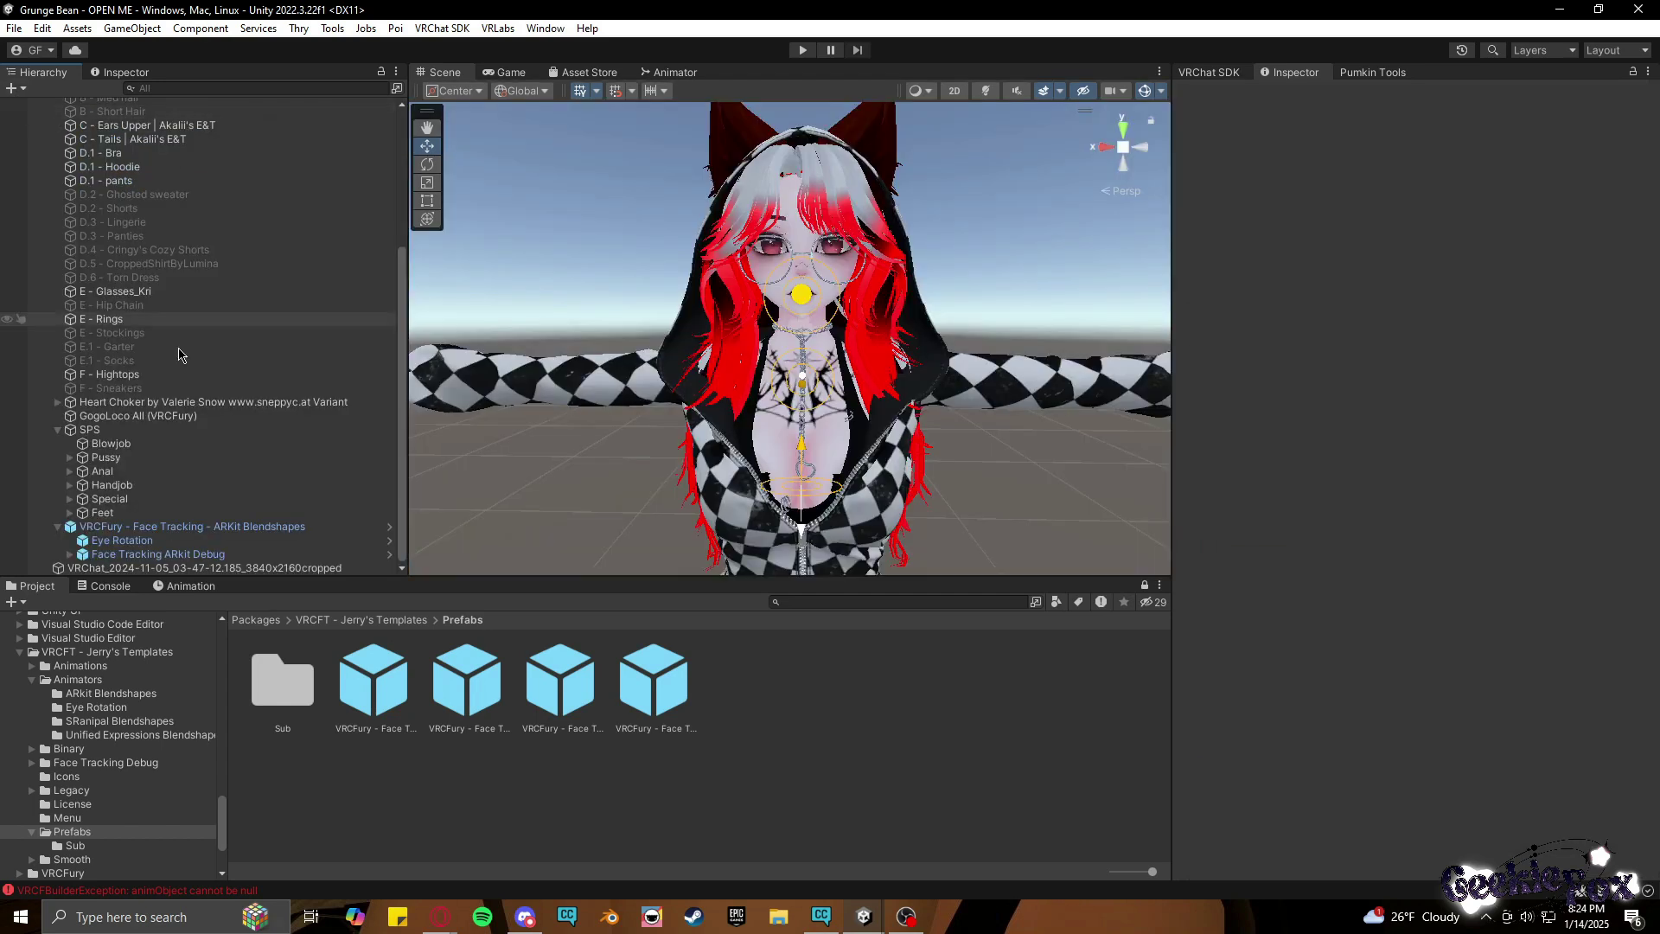
Unpack the face tracking prefab completely and view the Debug object's links.
{"action": "right_click", "coordinate": [173, 531]}
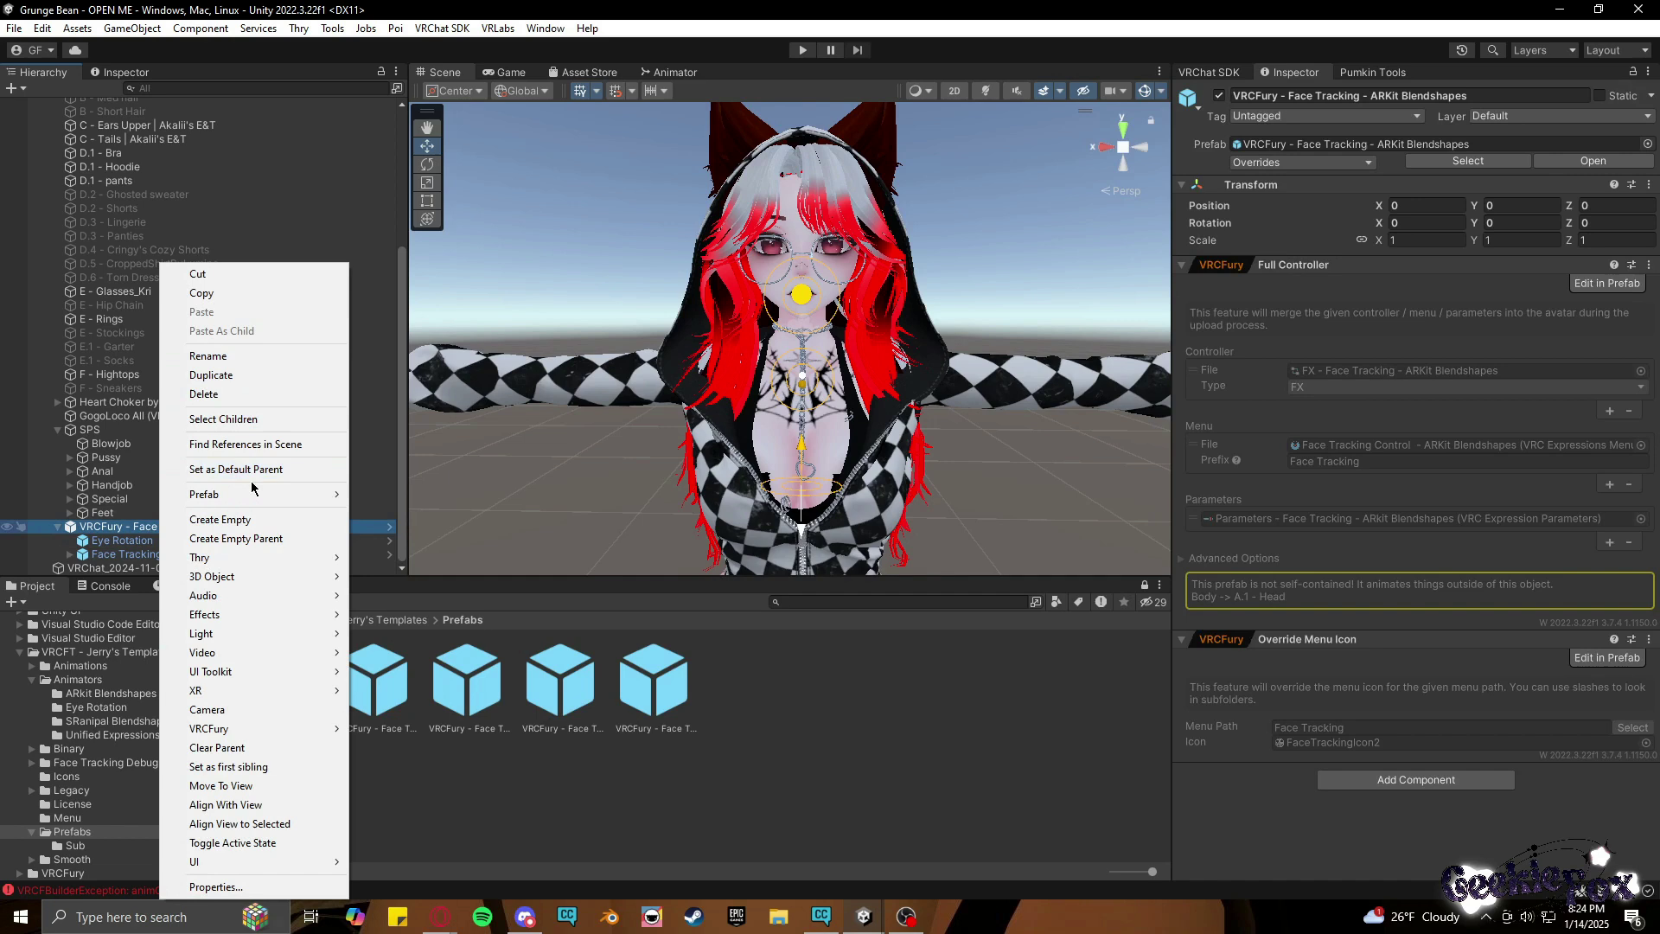
{"action": "mouse_move", "coordinate": [242, 494]}
{"action": "left_click", "coordinate": [415, 645]}
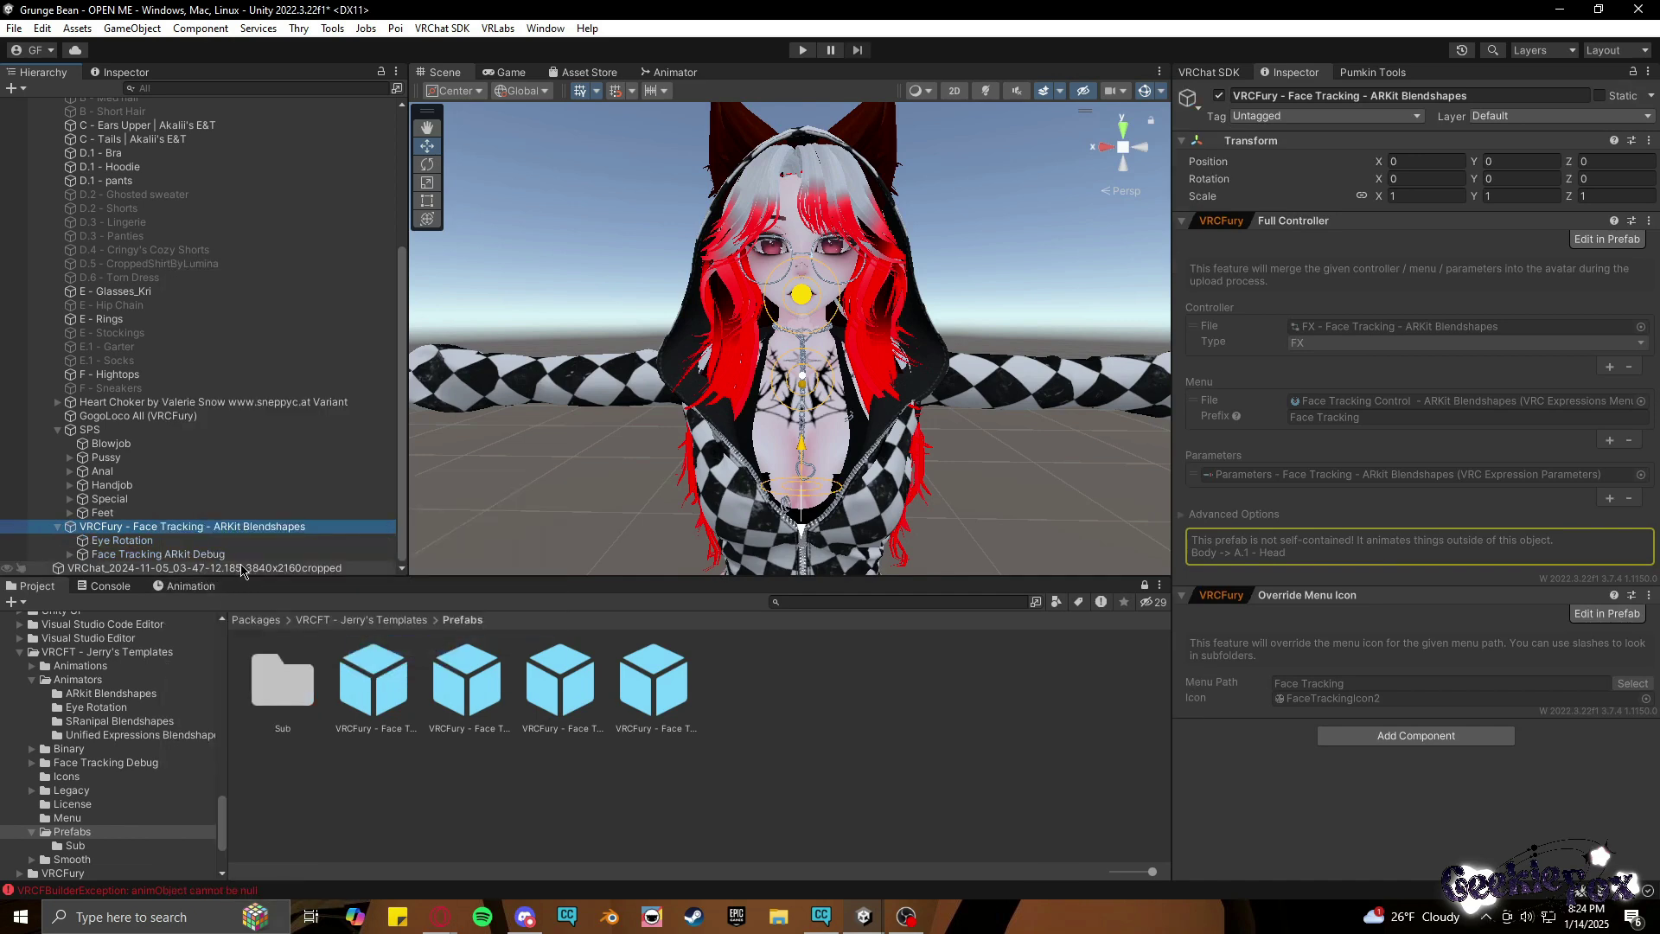
{"action": "left_click", "coordinate": [262, 557]}
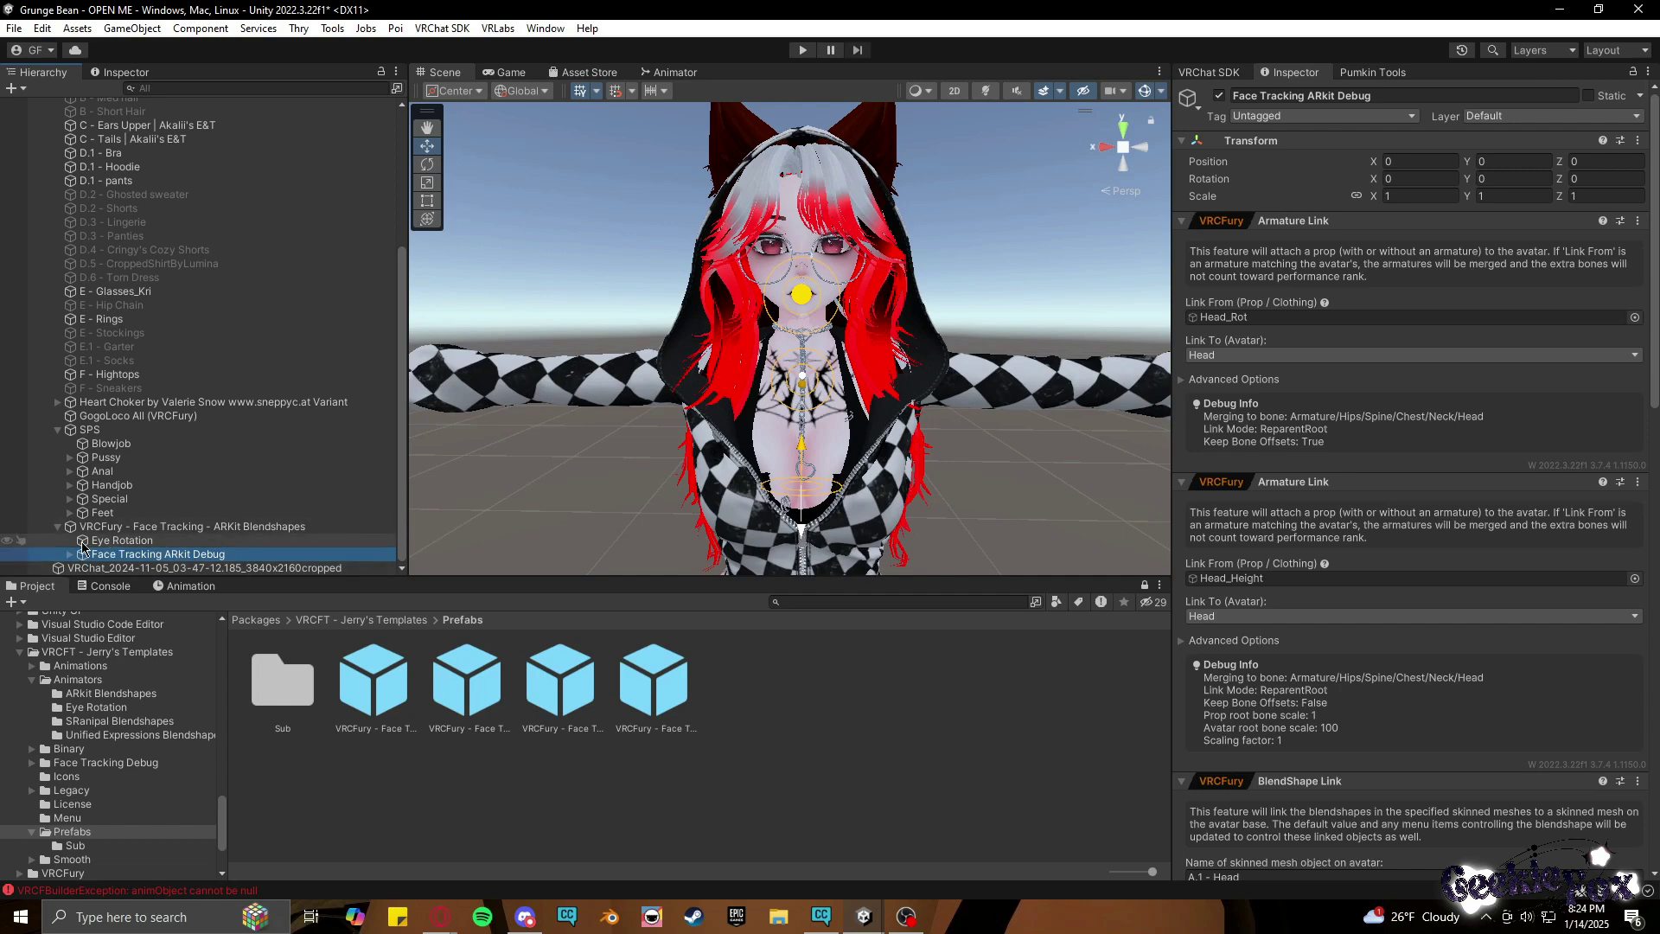
Replace the BlendShape Link's skinned mesh name with A.1 - Head and review the Debug Info list.
{"action": "scroll", "coordinate": [57, 558], "scroll_direction": "up", "scroll_amount": 2}
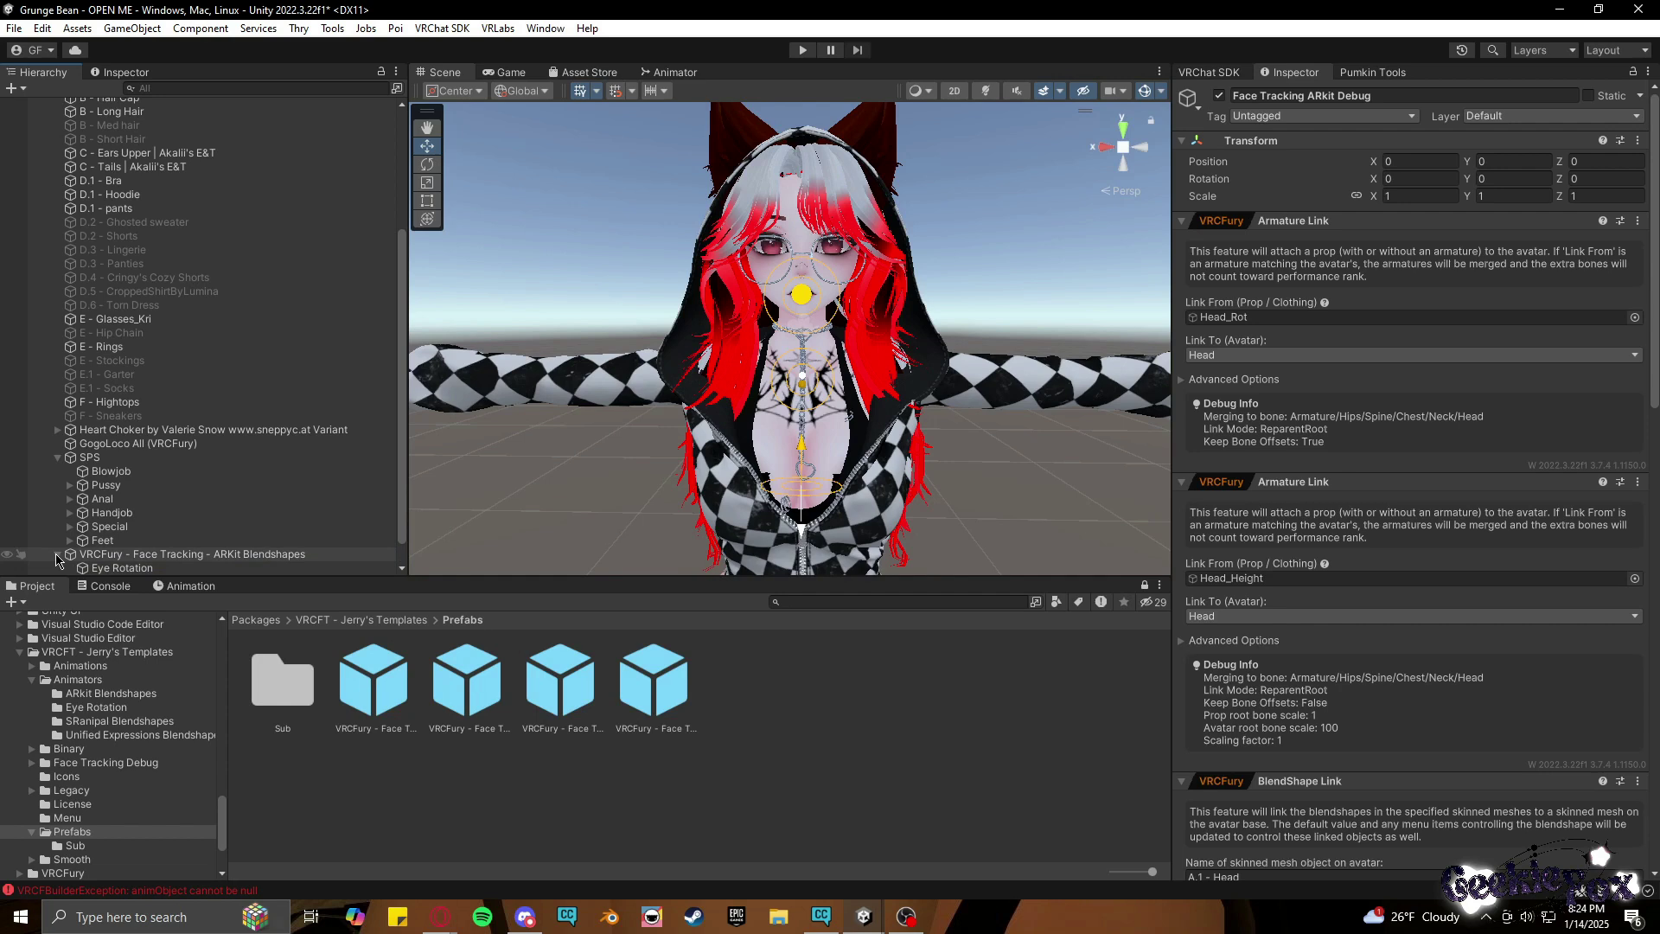
{"action": "scroll", "coordinate": [56, 558], "scroll_direction": "down", "scroll_amount": 2}
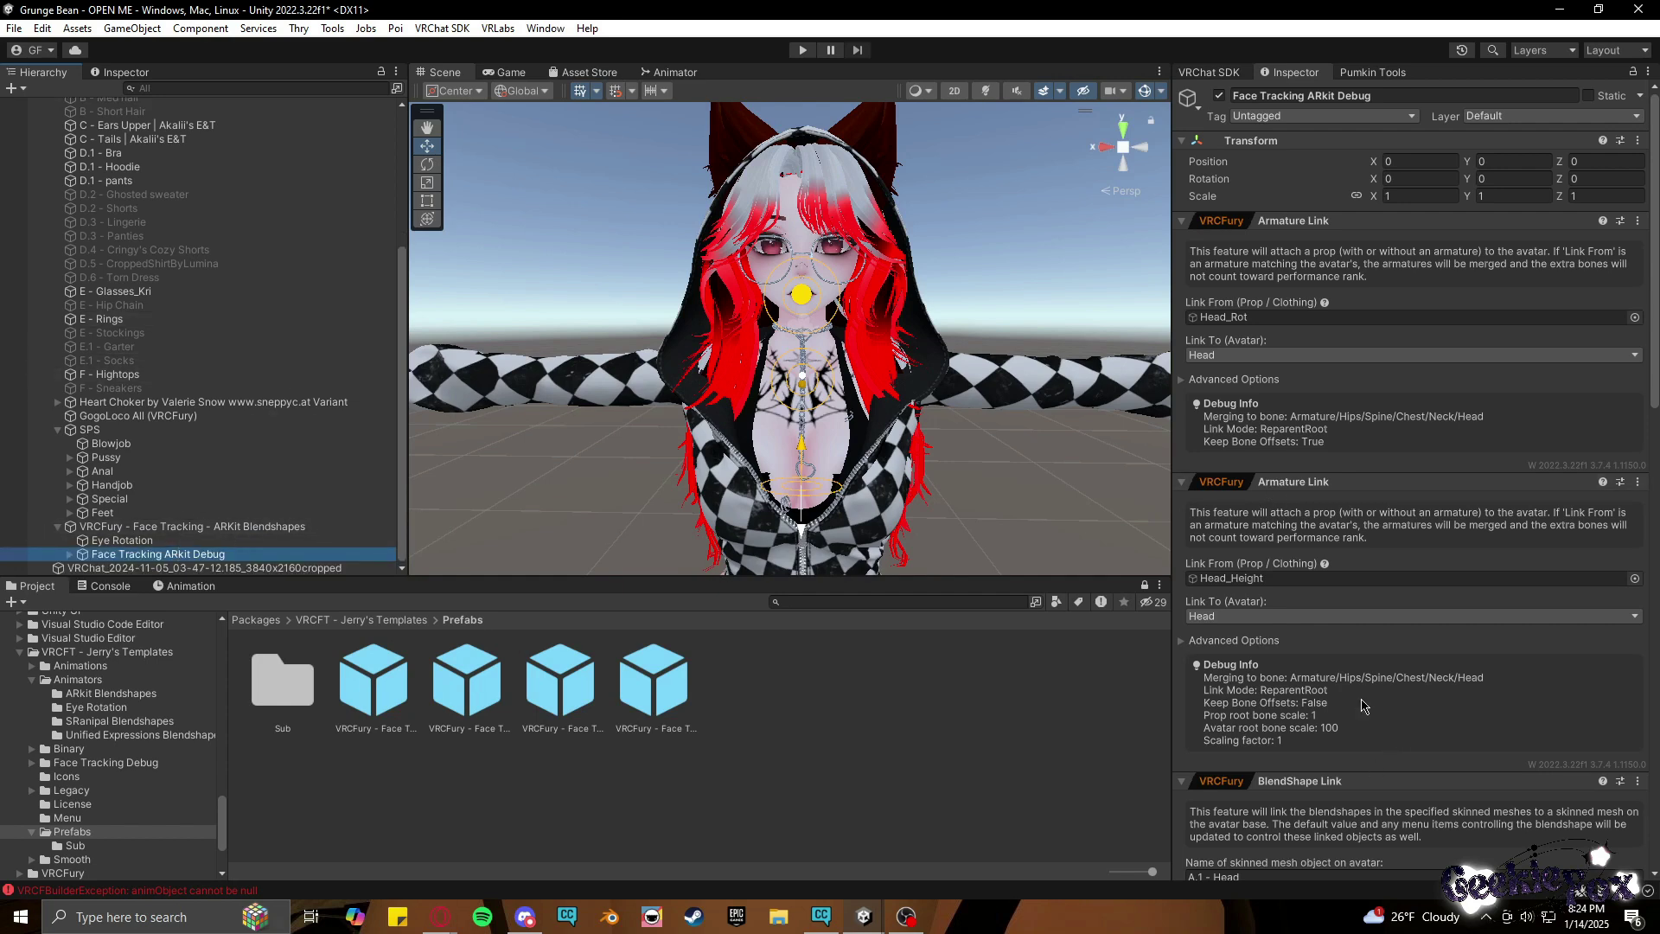
{"action": "scroll", "coordinate": [1362, 705], "scroll_direction": "down", "scroll_amount": 5}
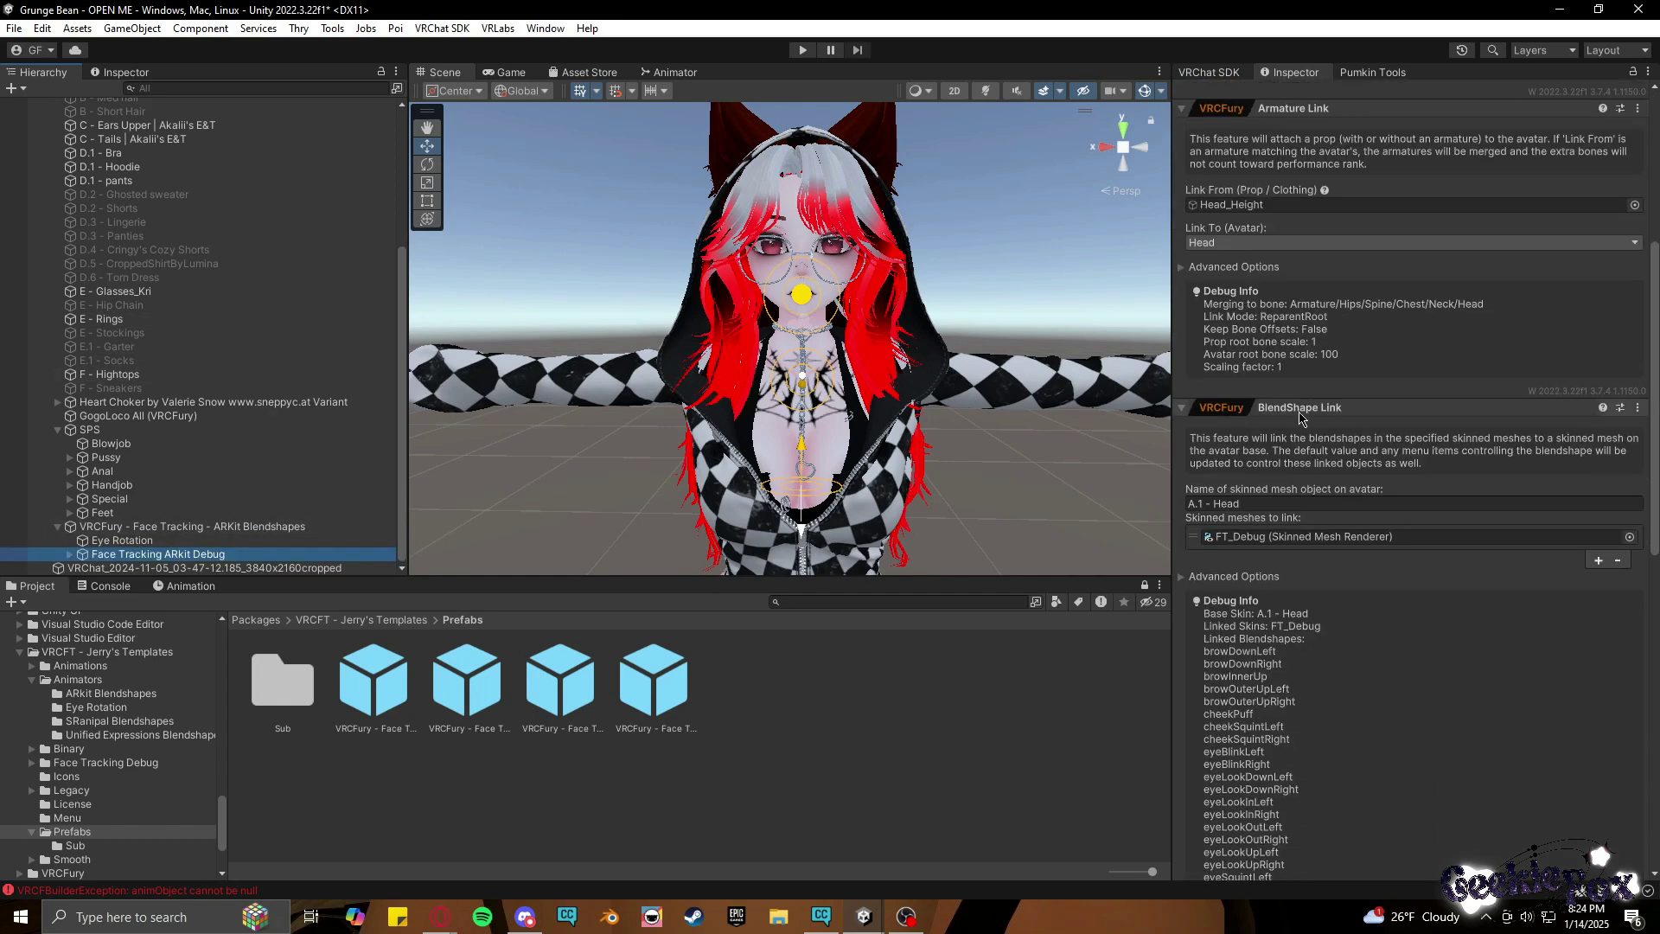
{"action": "scroll", "coordinate": [1366, 477], "scroll_direction": "down", "scroll_amount": 2}
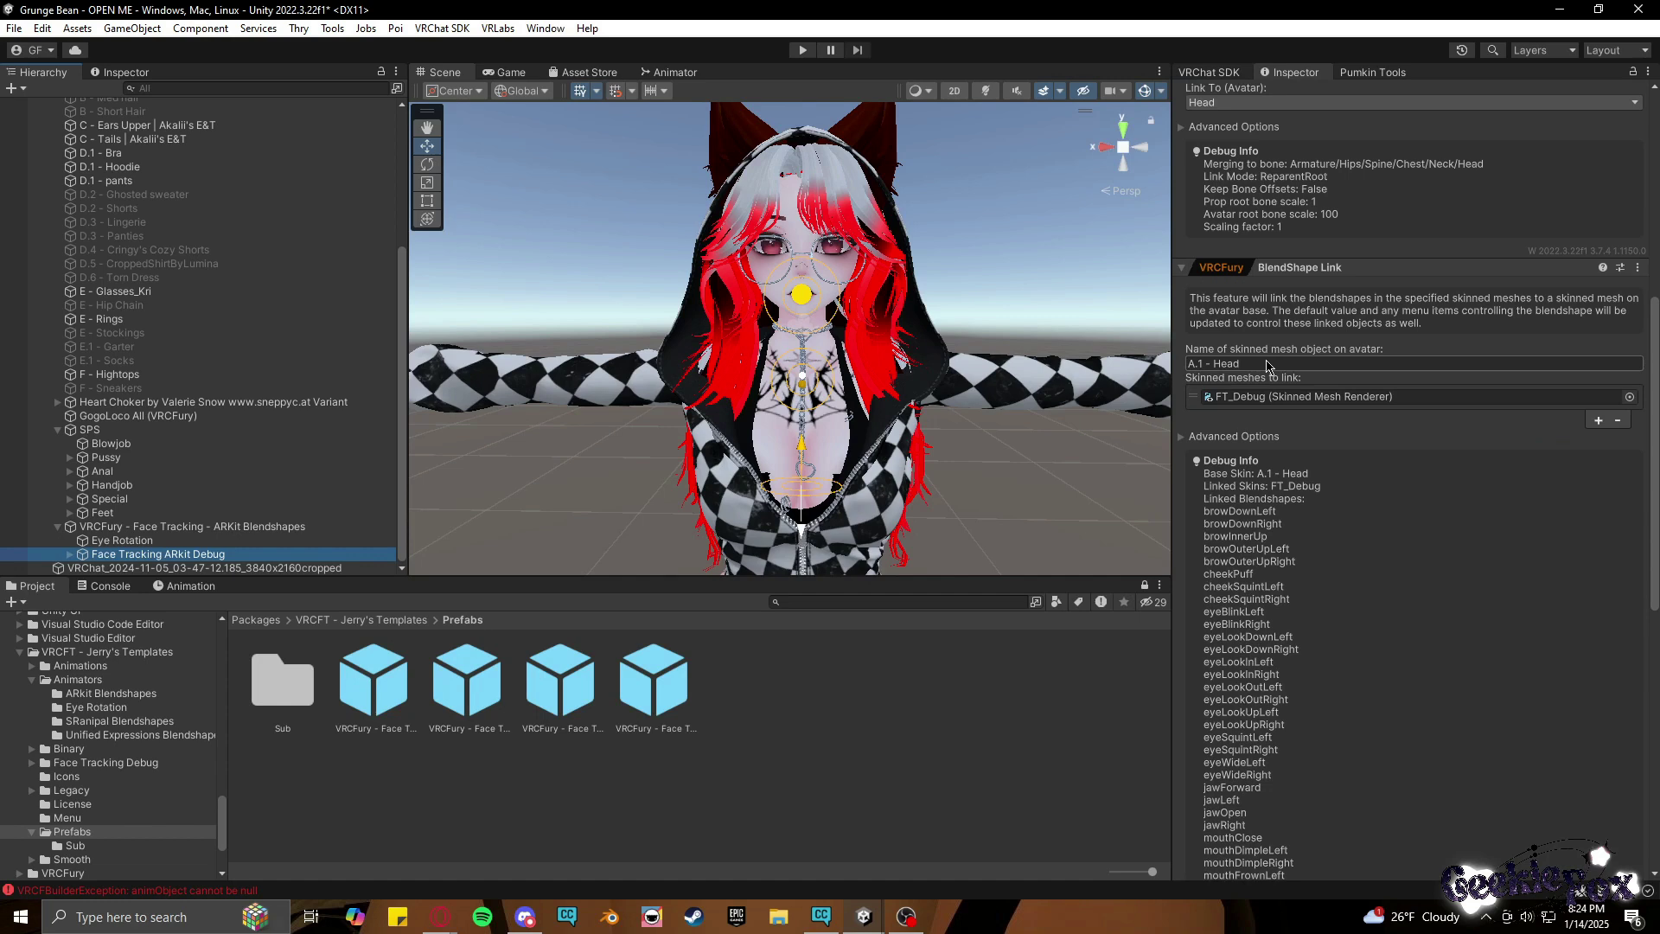
{"action": "left_click", "coordinate": [1265, 367]}
{"action": "key", "text": "ctrl+c"}
{"action": "key", "text": "BackSpace"}
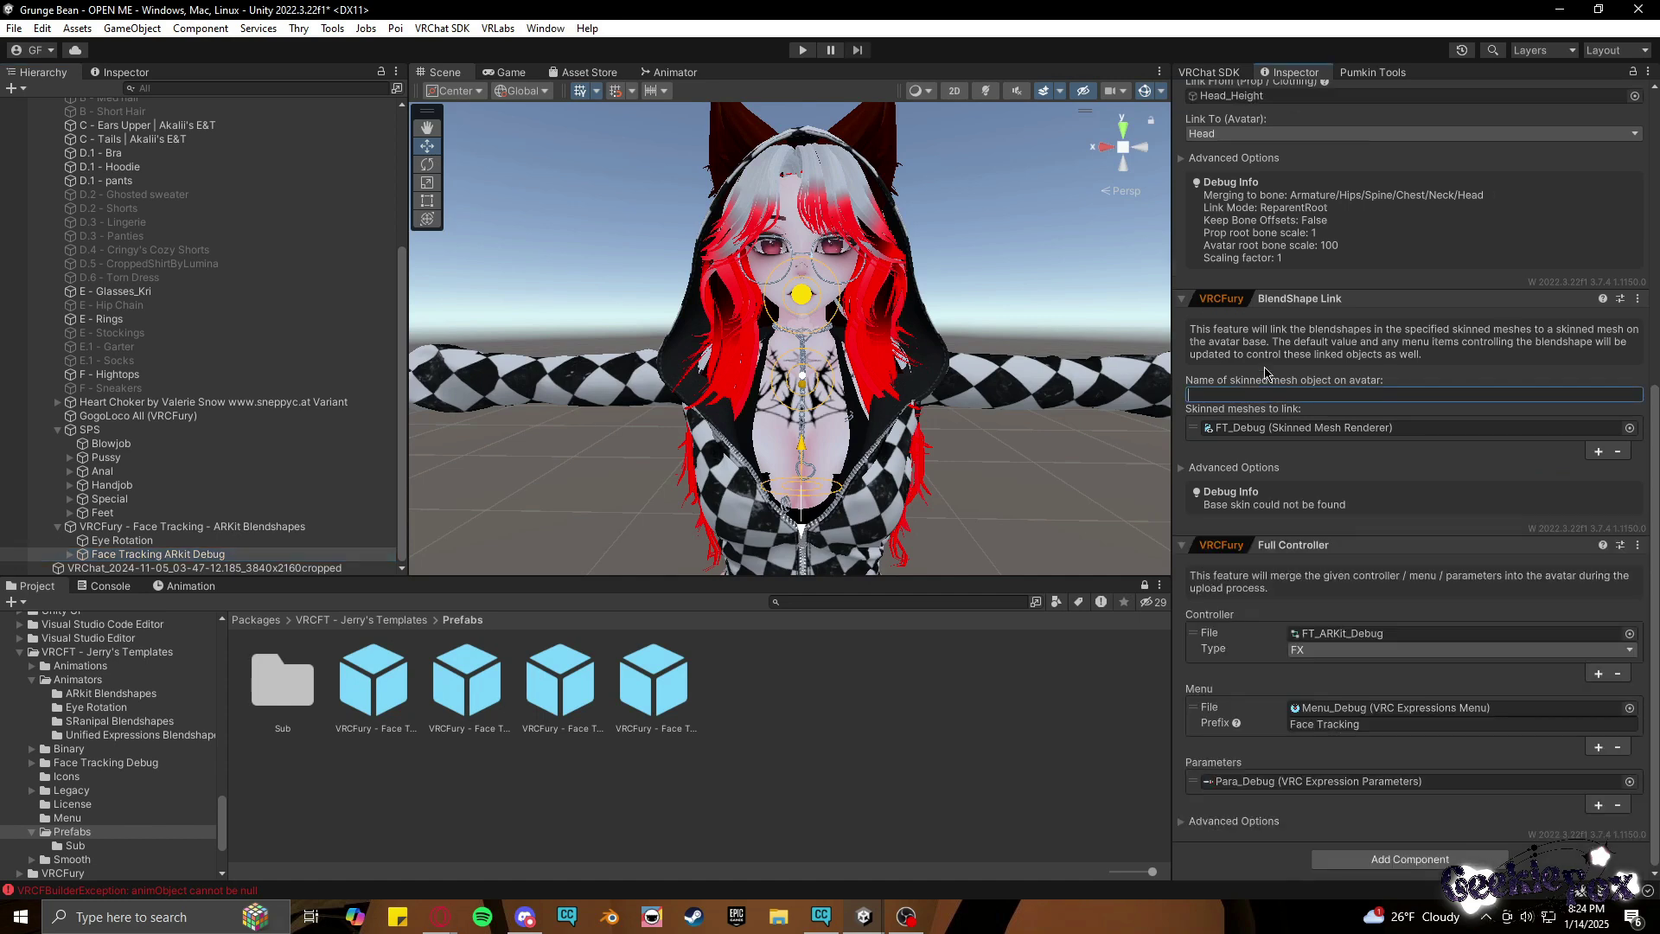
{"action": "key", "text": "ctrl+v"}
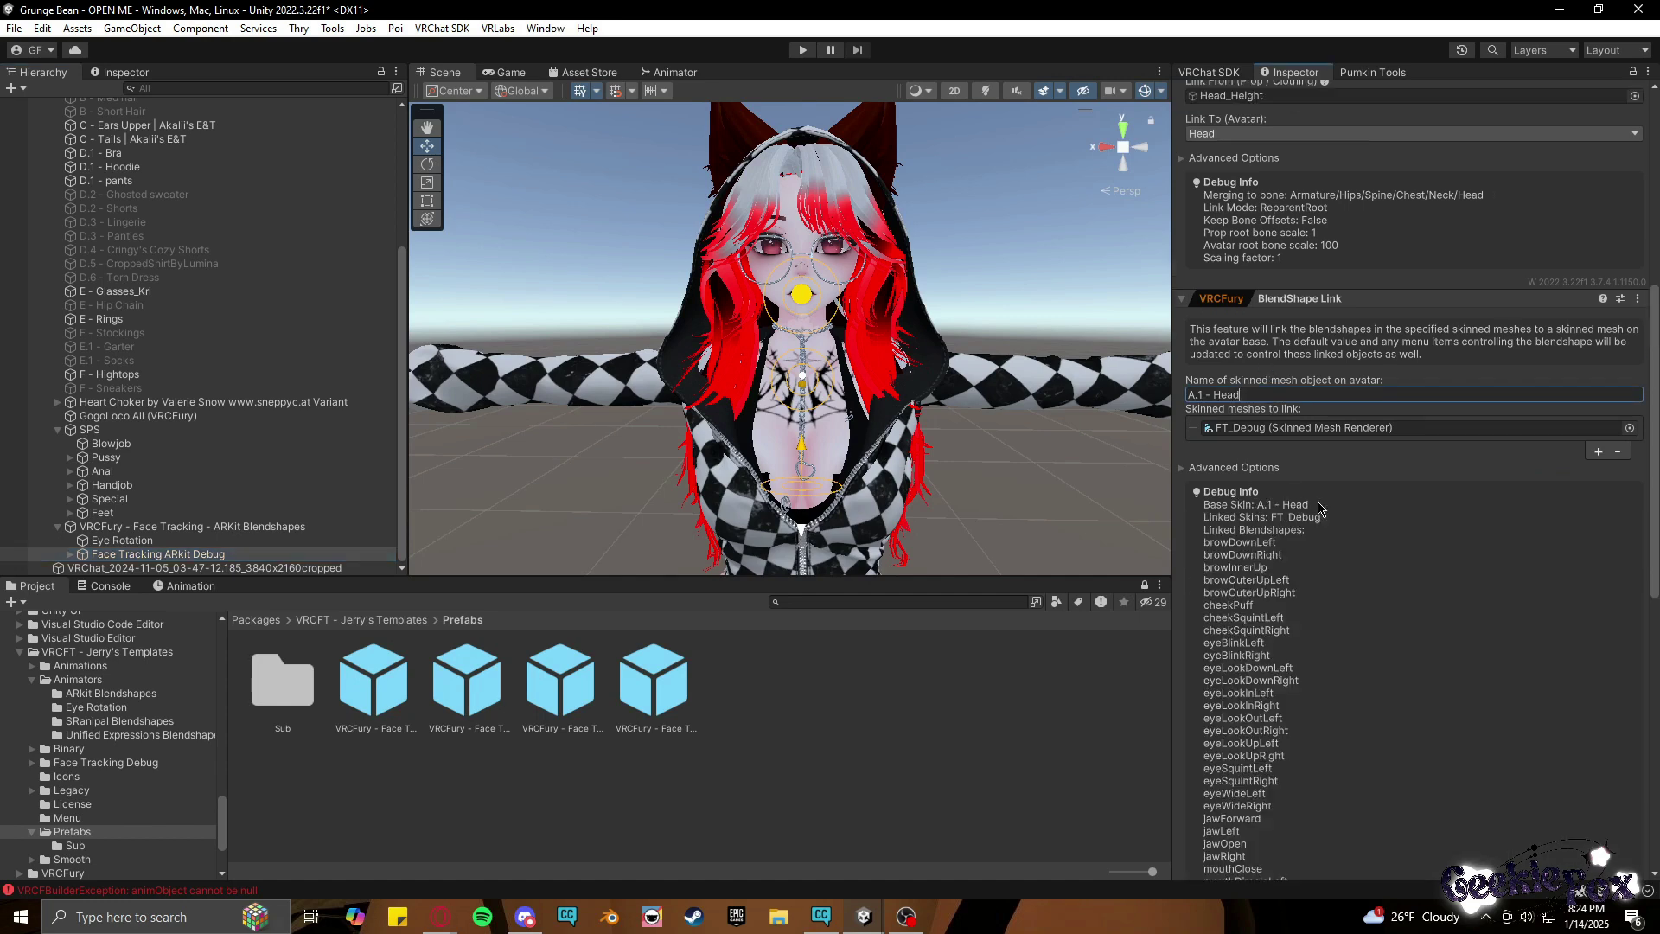
{"action": "scroll", "coordinate": [1318, 511], "scroll_direction": "down", "scroll_amount": 6}
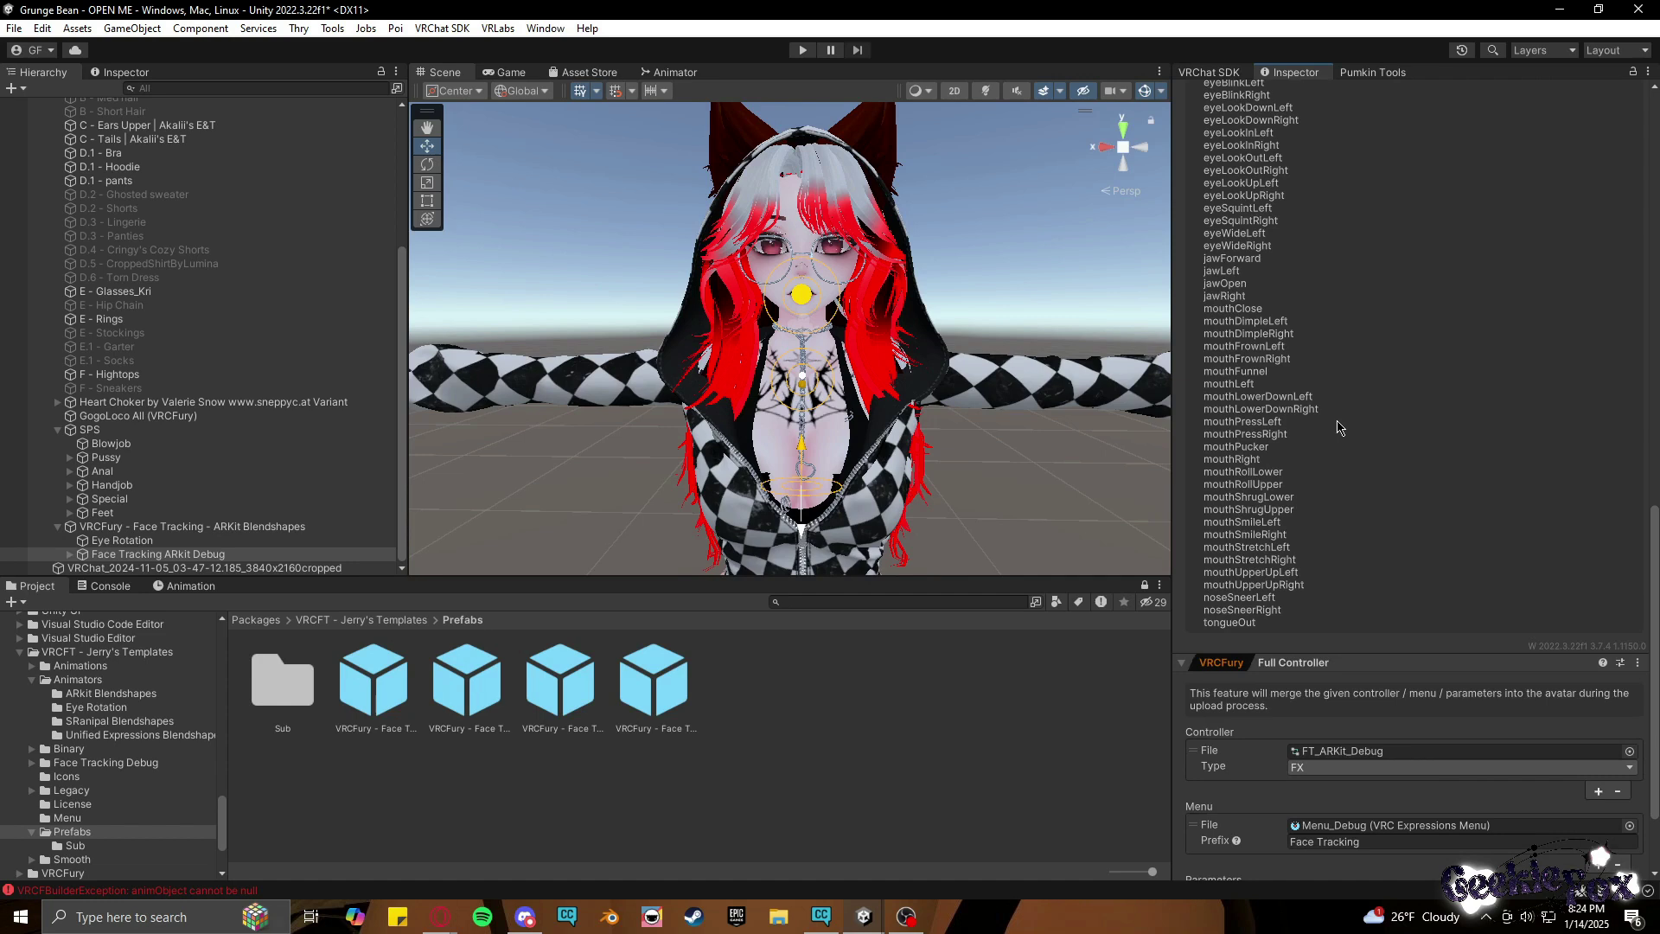
{"action": "scroll", "coordinate": [1338, 428], "scroll_direction": "up", "scroll_amount": 3}
{"action": "scroll", "coordinate": [1244, 519], "scroll_direction": "down", "scroll_amount": 5}
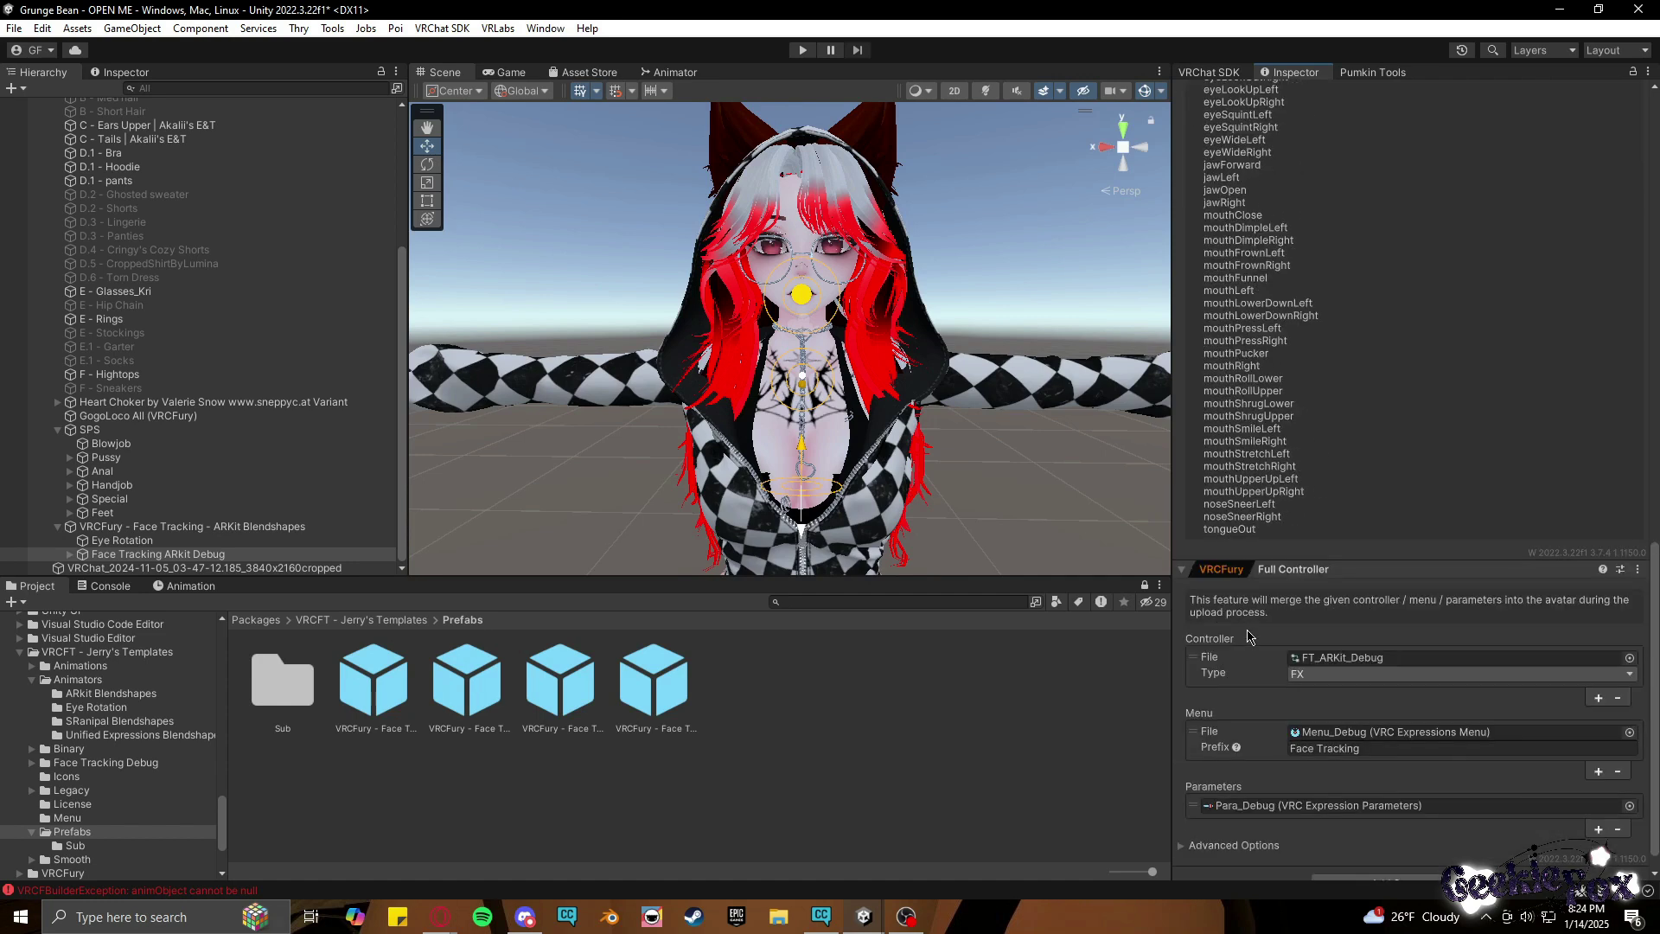
{"action": "scroll", "coordinate": [1249, 637], "scroll_direction": "up", "scroll_amount": 5}
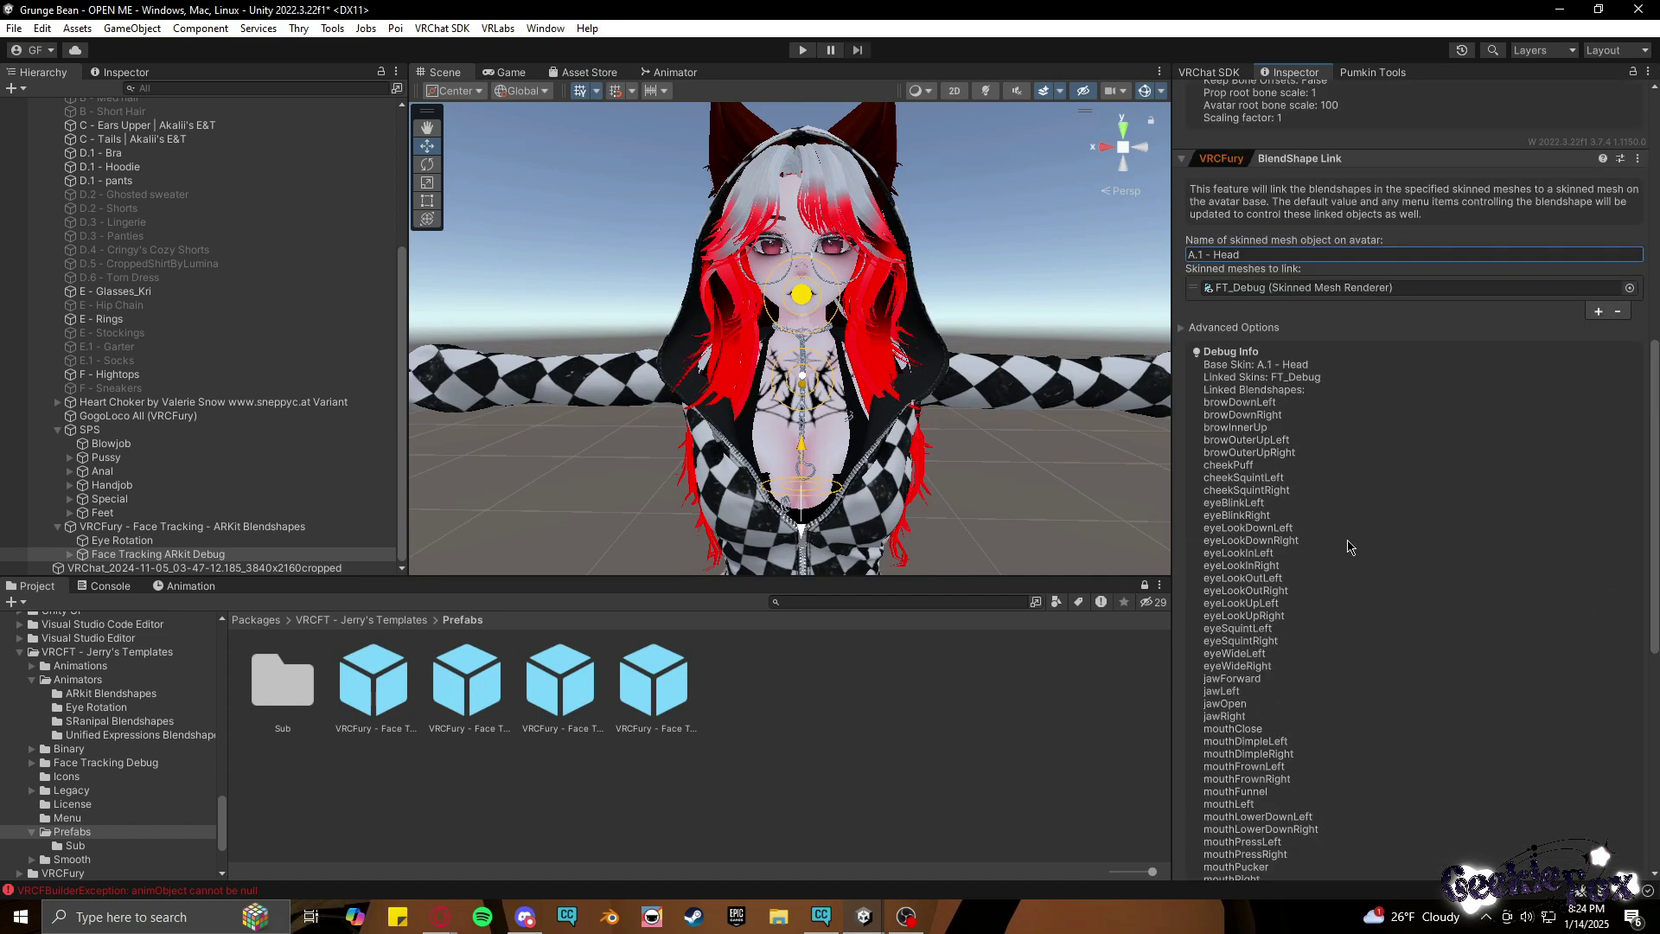
{"action": "scroll", "coordinate": [1478, 593], "scroll_direction": "up", "scroll_amount": 2}
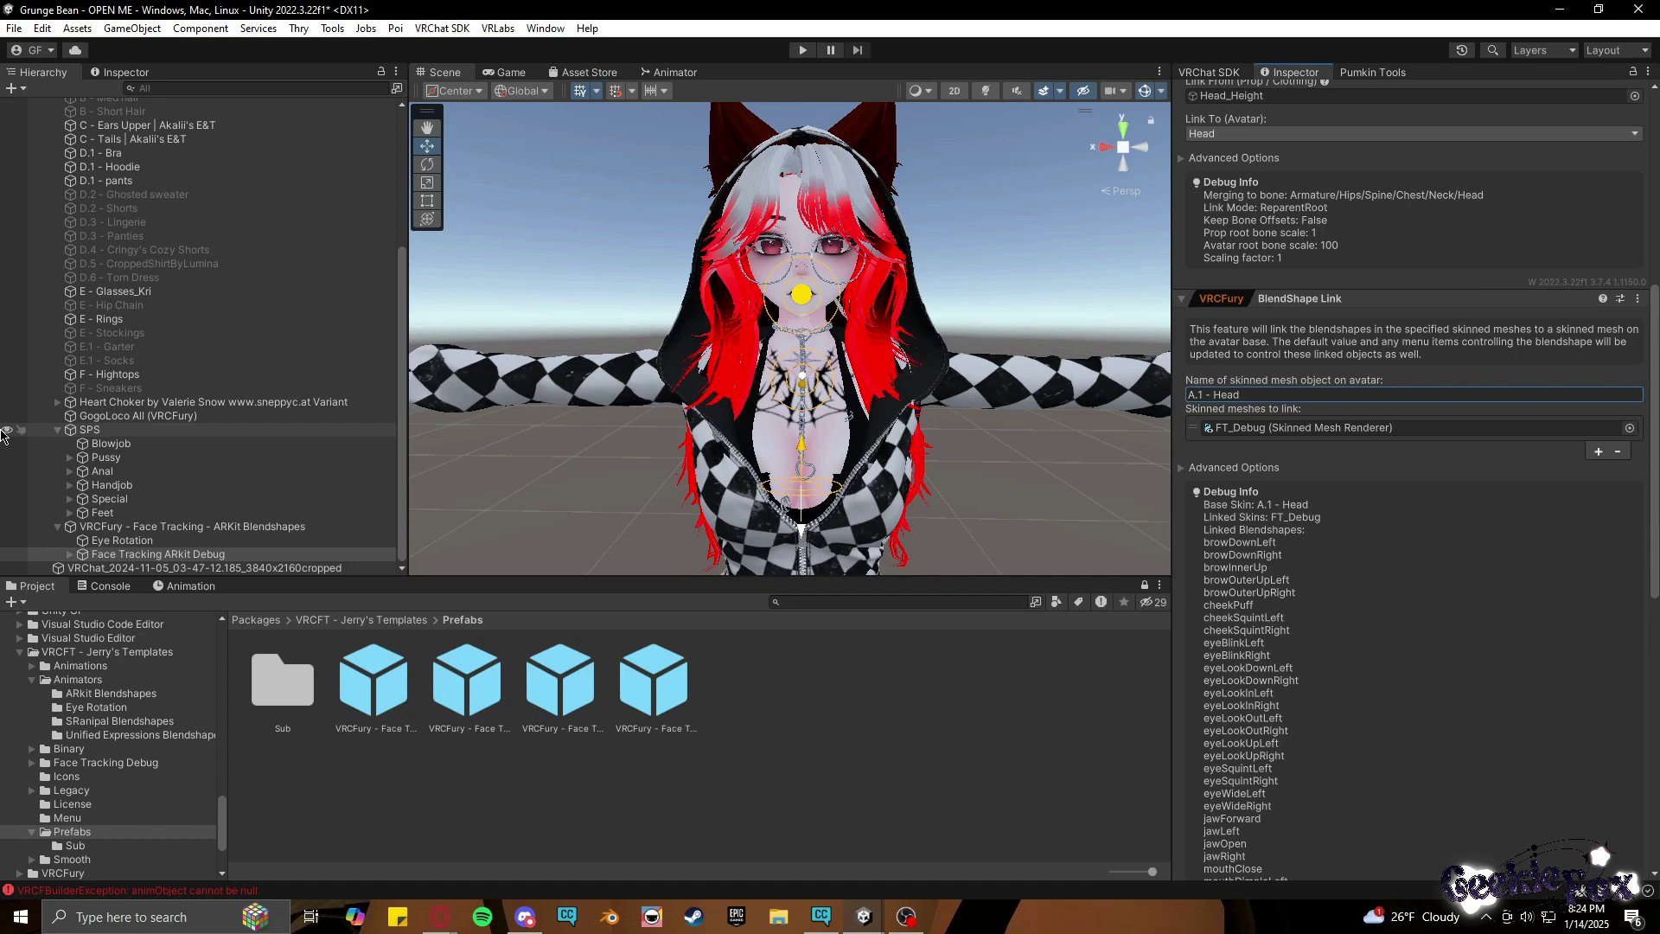
{"action": "scroll", "coordinate": [56, 484], "scroll_direction": "up", "scroll_amount": 5}
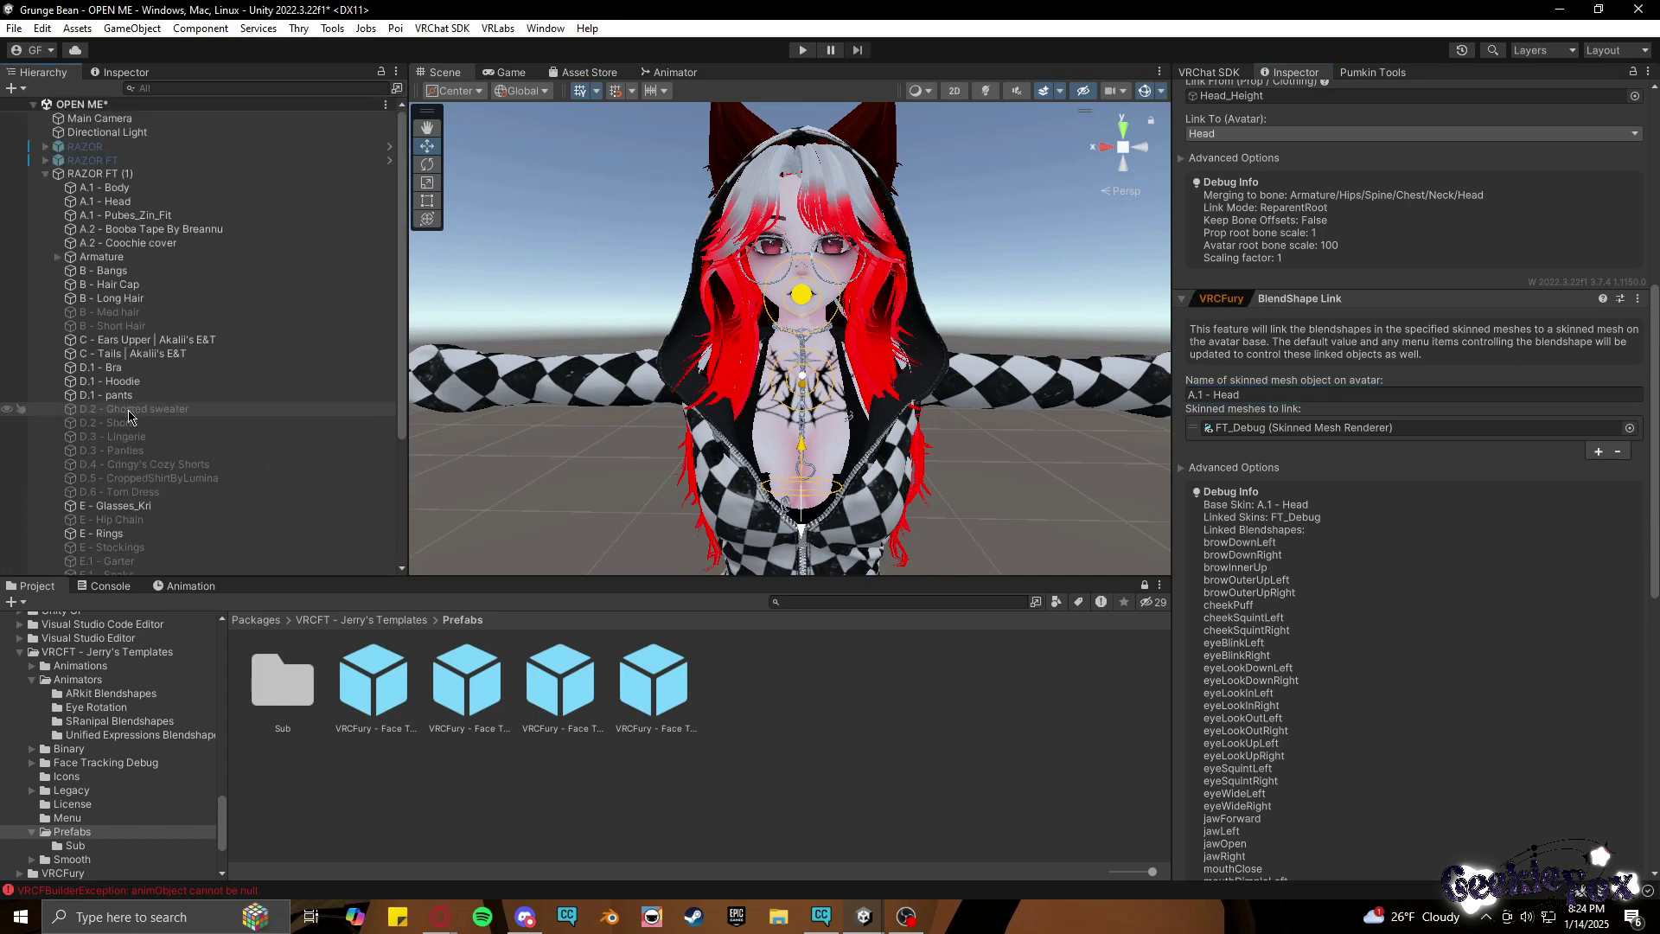
Review the RAZOR FT (1) descriptor's visemes and eye-look, then select RAZOR and RAZOR FT.
{"action": "left_click", "coordinate": [46, 174]}
{"action": "left_click", "coordinate": [105, 175]}
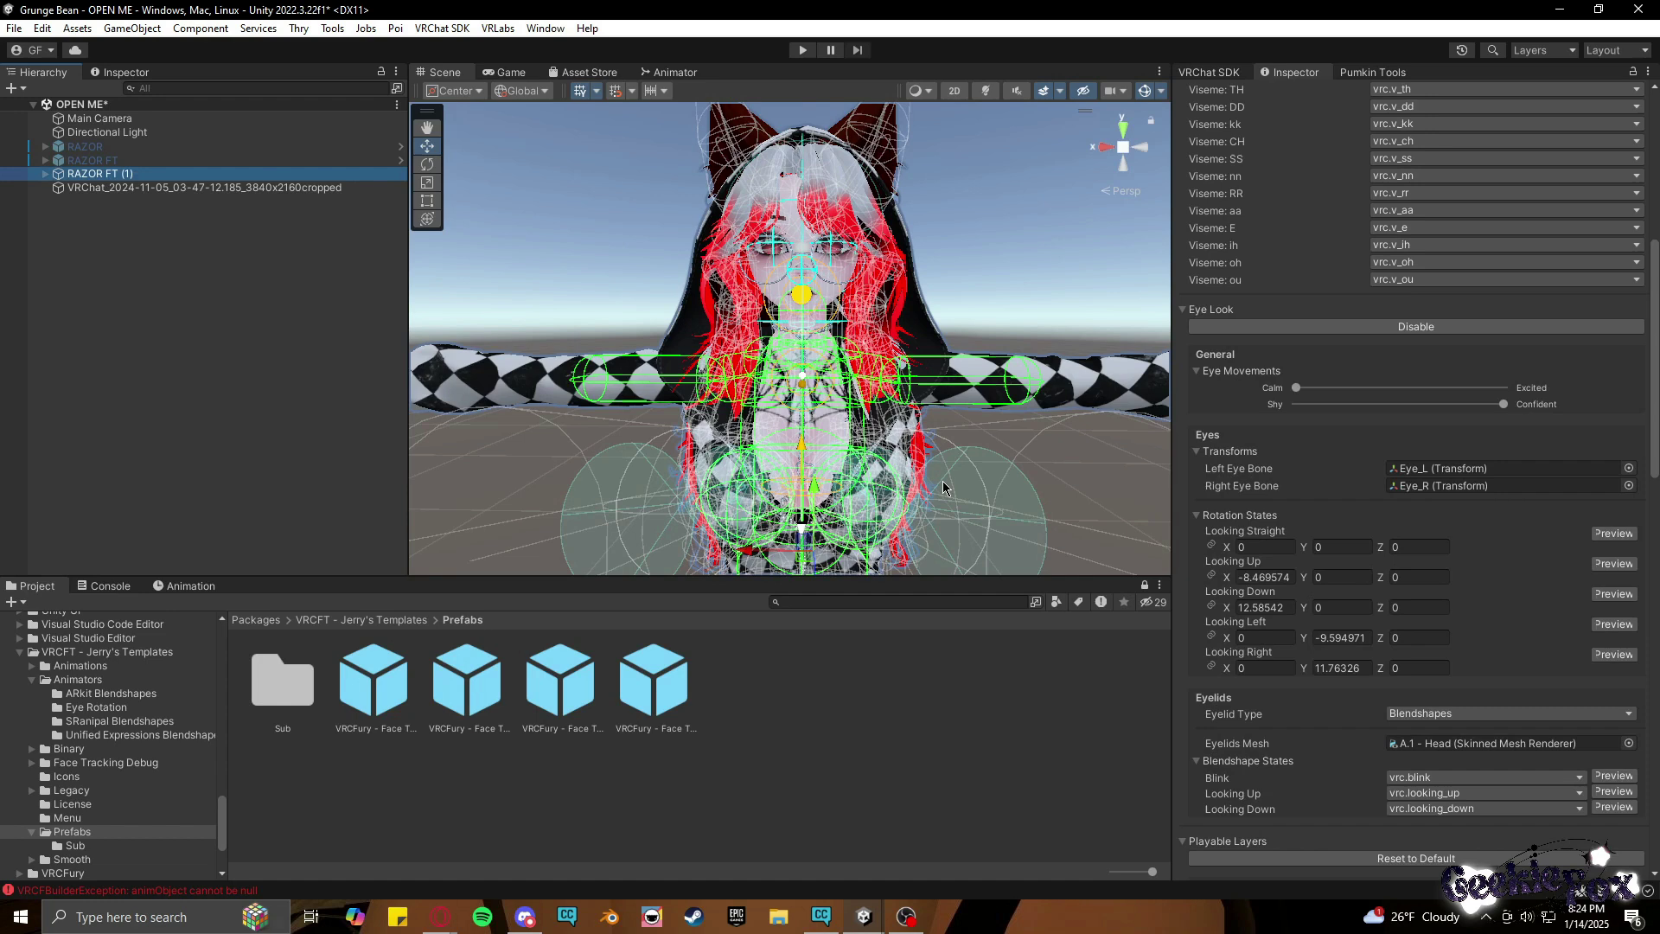
{"action": "middle_click_drag", "start_coordinate": [953, 466], "coordinate": [981, 528]}
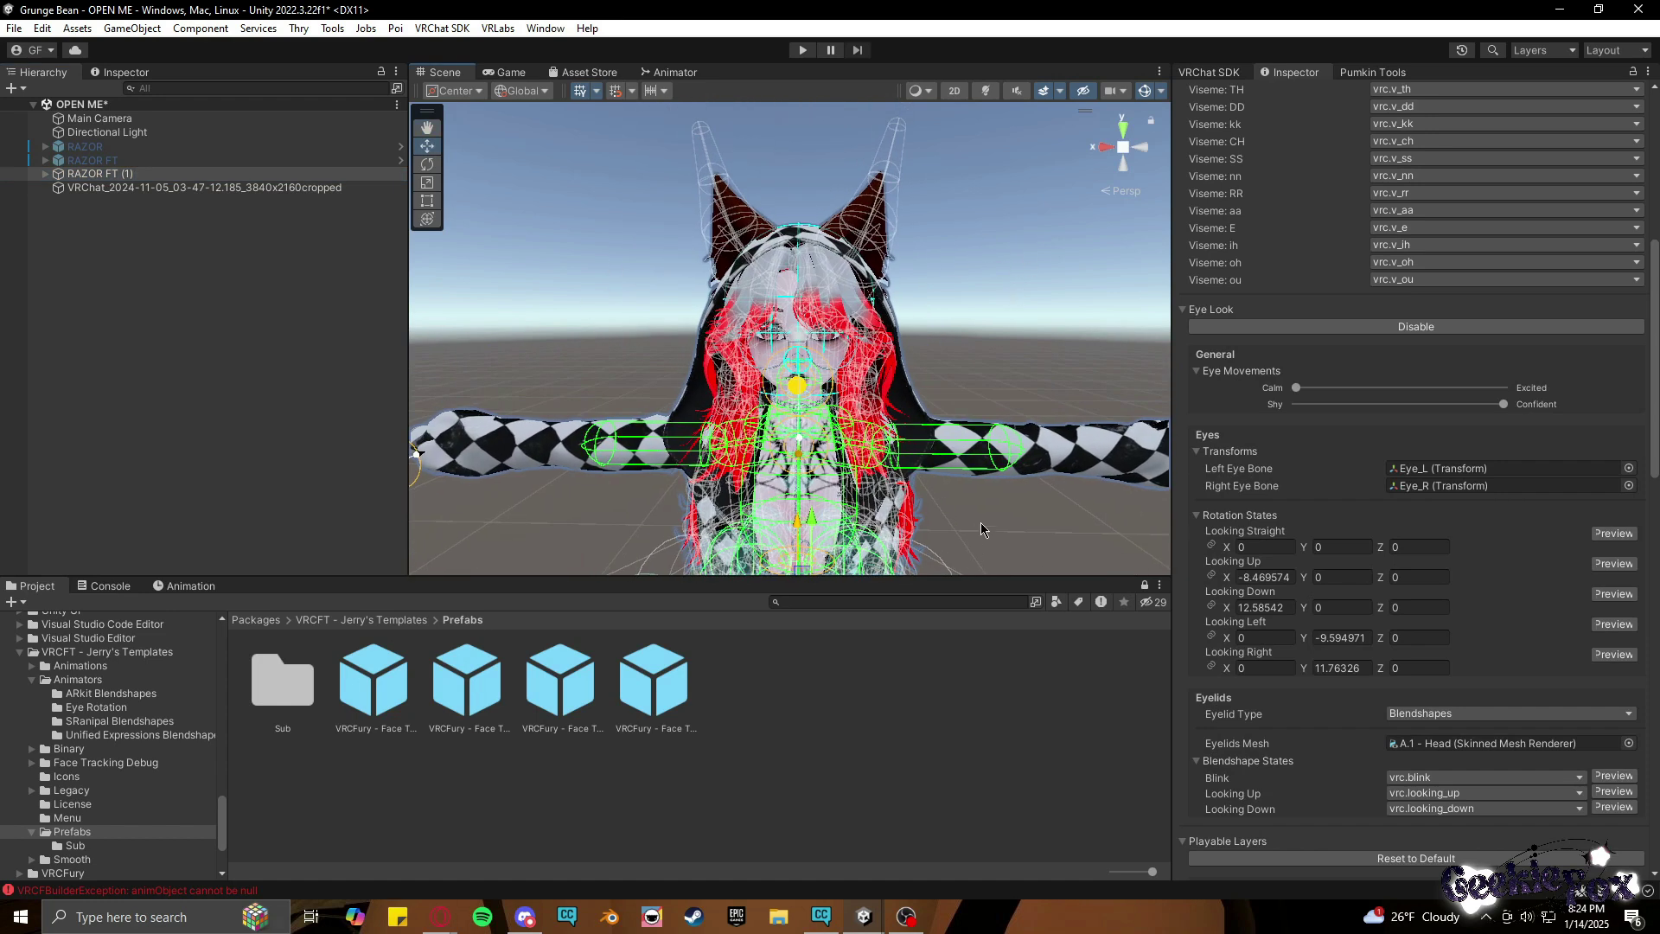
{"action": "scroll", "coordinate": [986, 346], "scroll_direction": "up", "scroll_amount": 5}
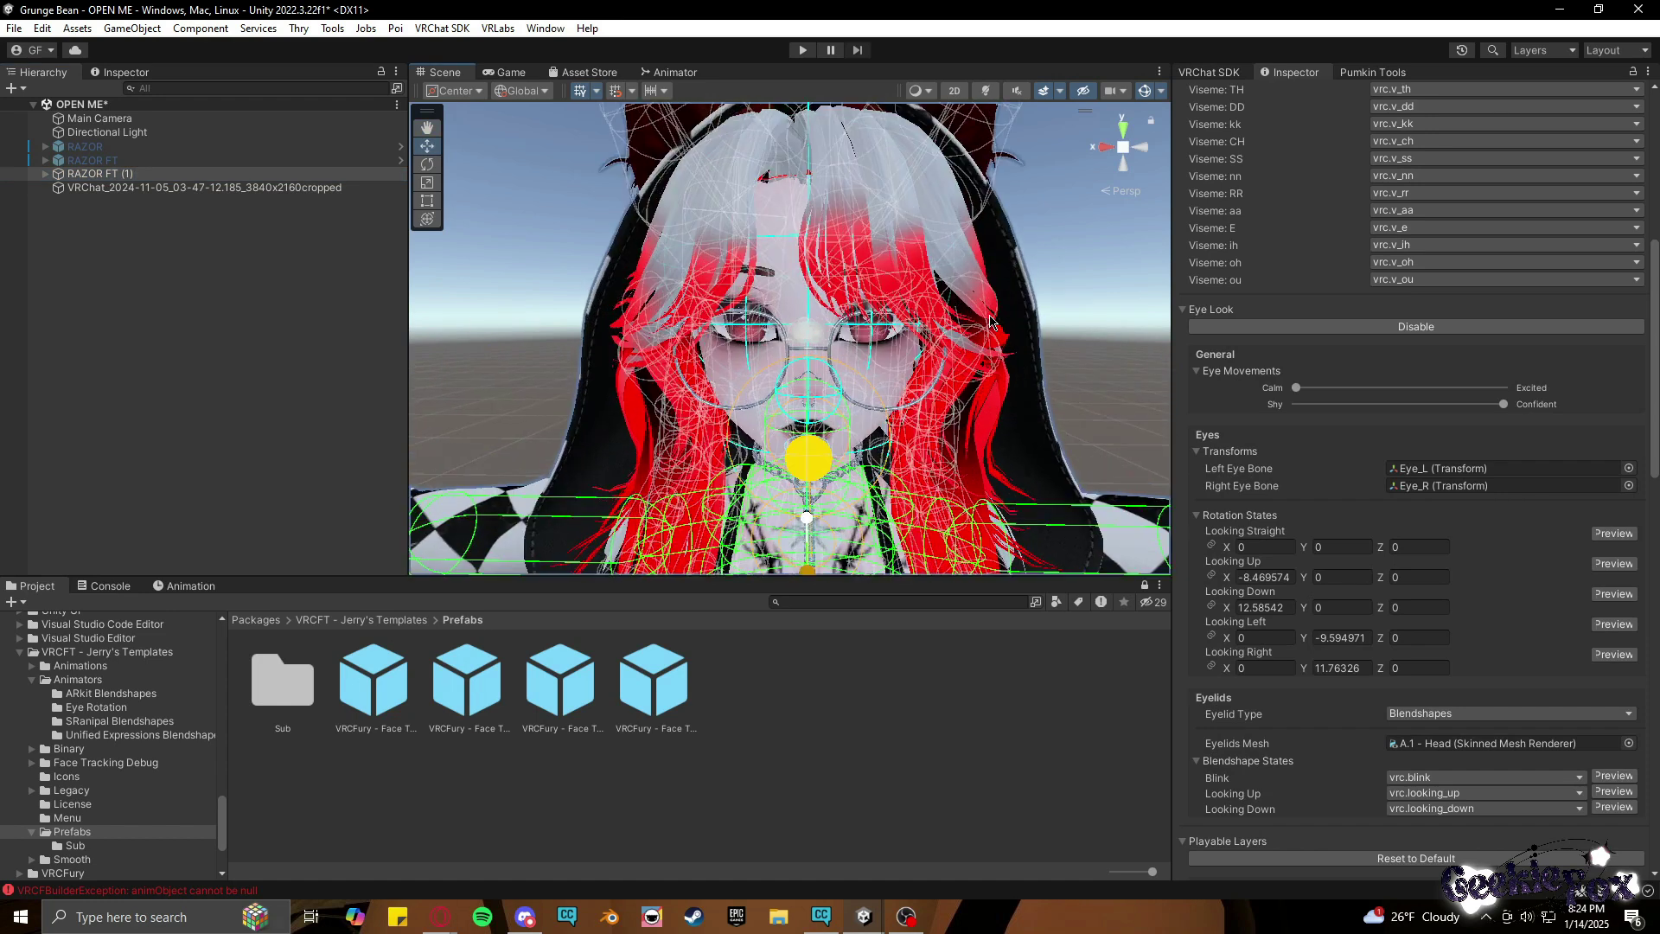
{"action": "scroll", "coordinate": [533, 355], "scroll_direction": "down", "scroll_amount": 4}
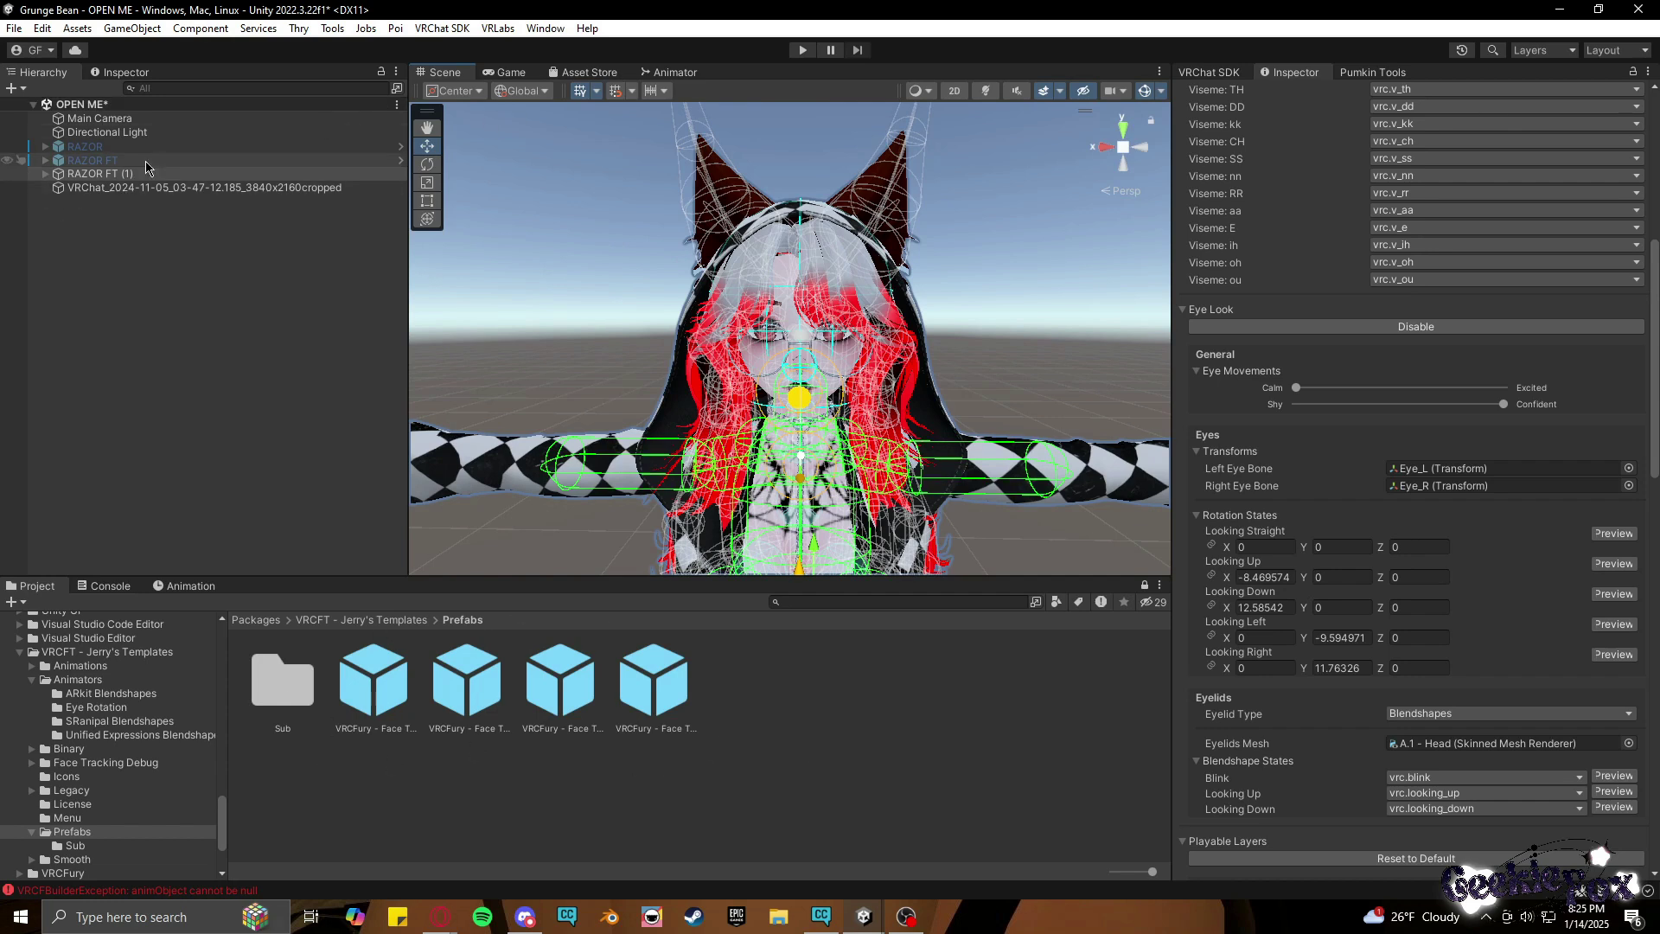
{"action": "left_click", "coordinate": [86, 147]}
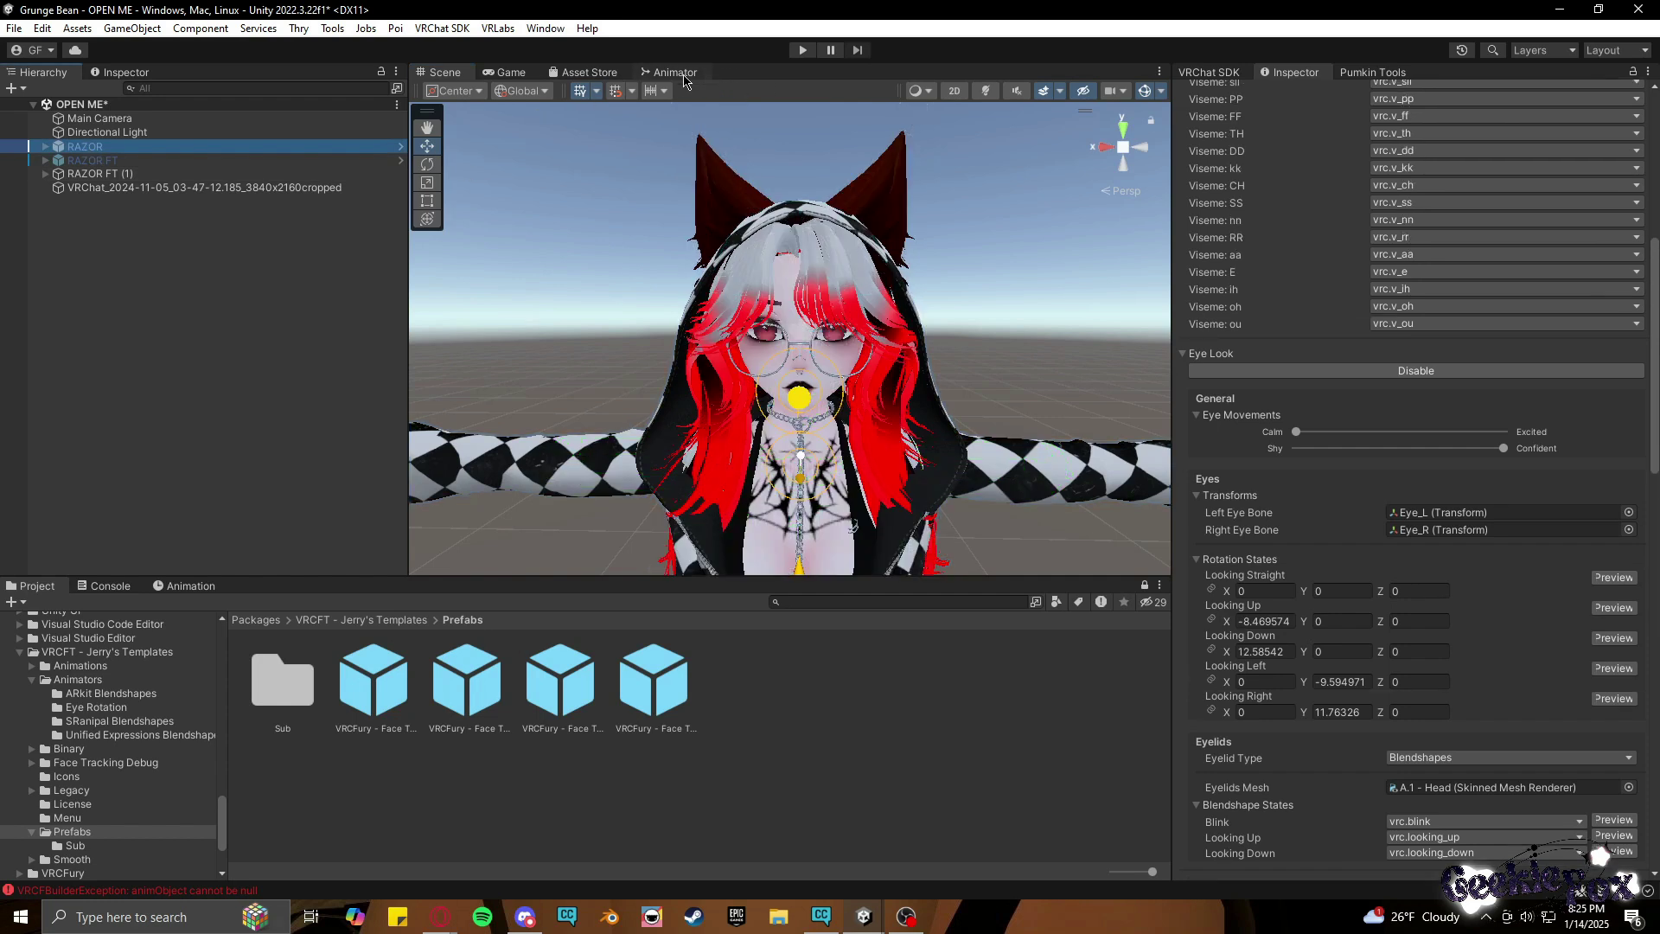
{"action": "left_click", "coordinate": [156, 175]}
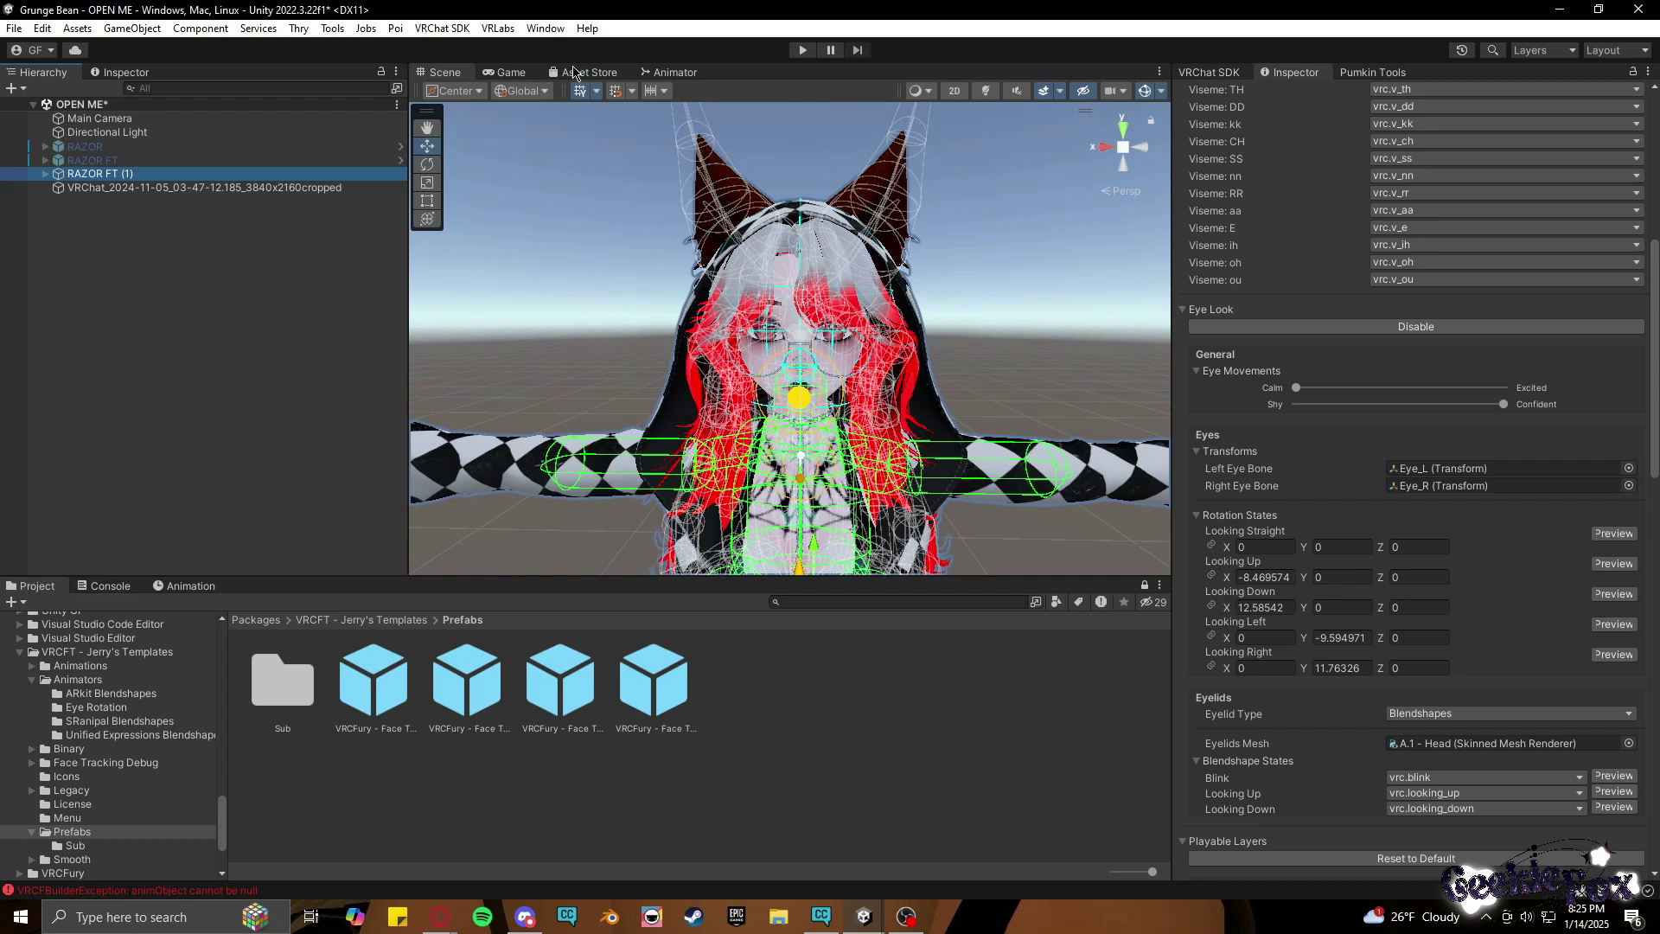
{"action": "left_click", "coordinate": [95, 160]}
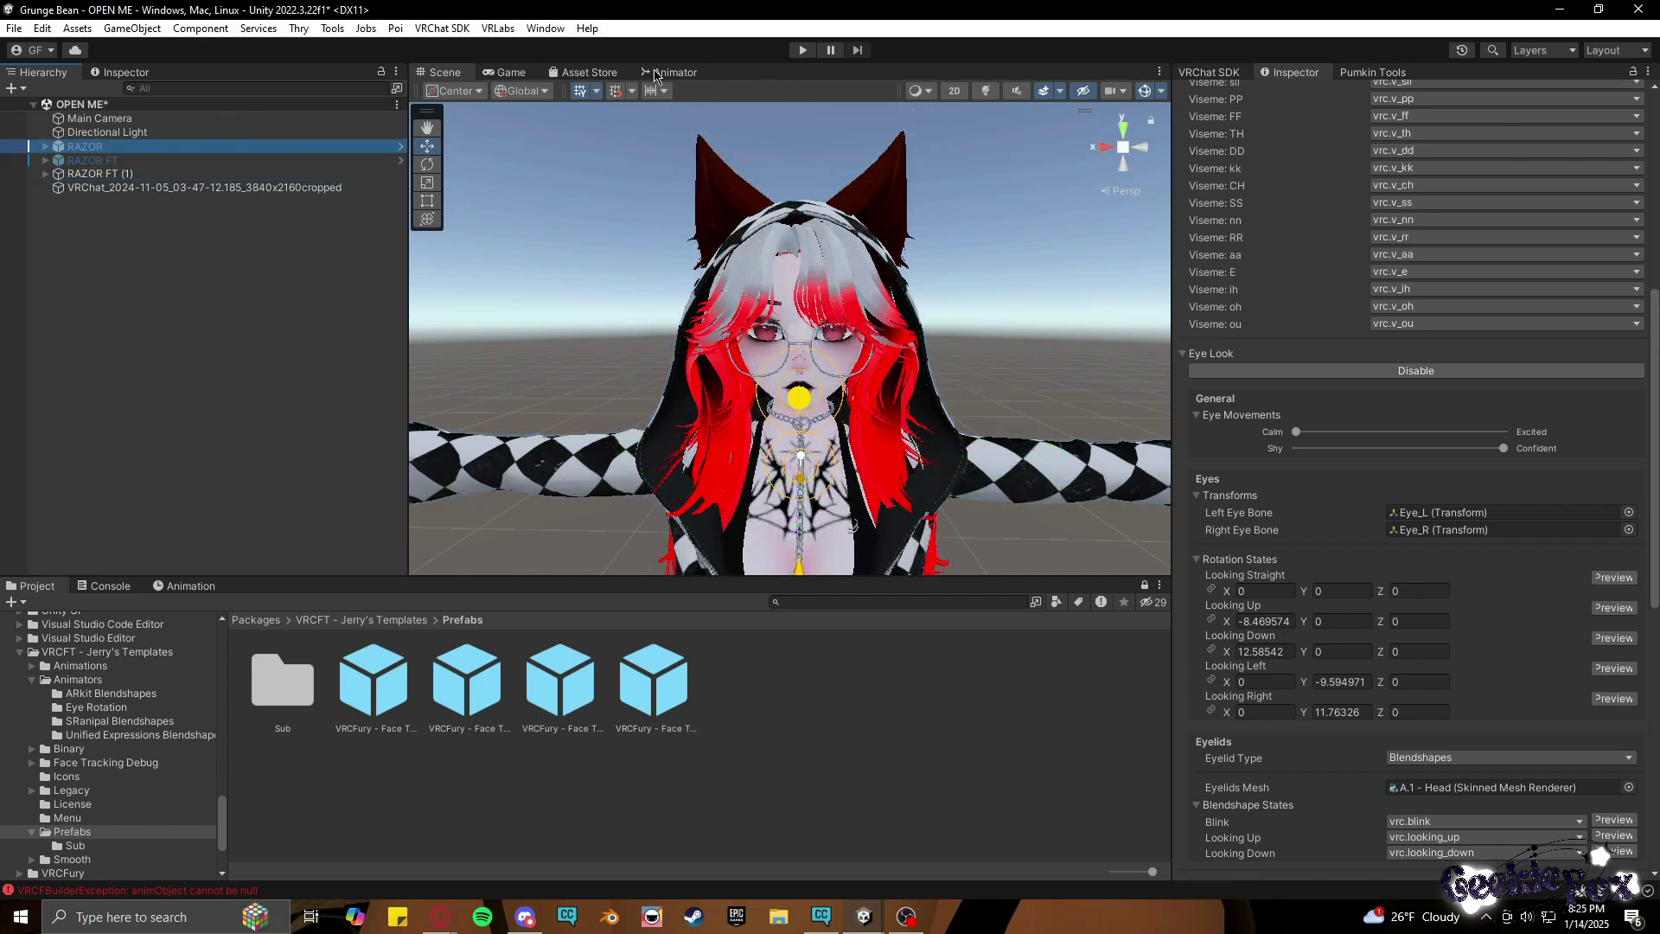
Browse the FX controller's layers and parameters, then scroll RAZOR's descriptor to Playable Layers.
{"action": "left_click", "coordinate": [664, 72]}
{"action": "scroll", "coordinate": [572, 407], "scroll_direction": "down", "scroll_amount": 10}
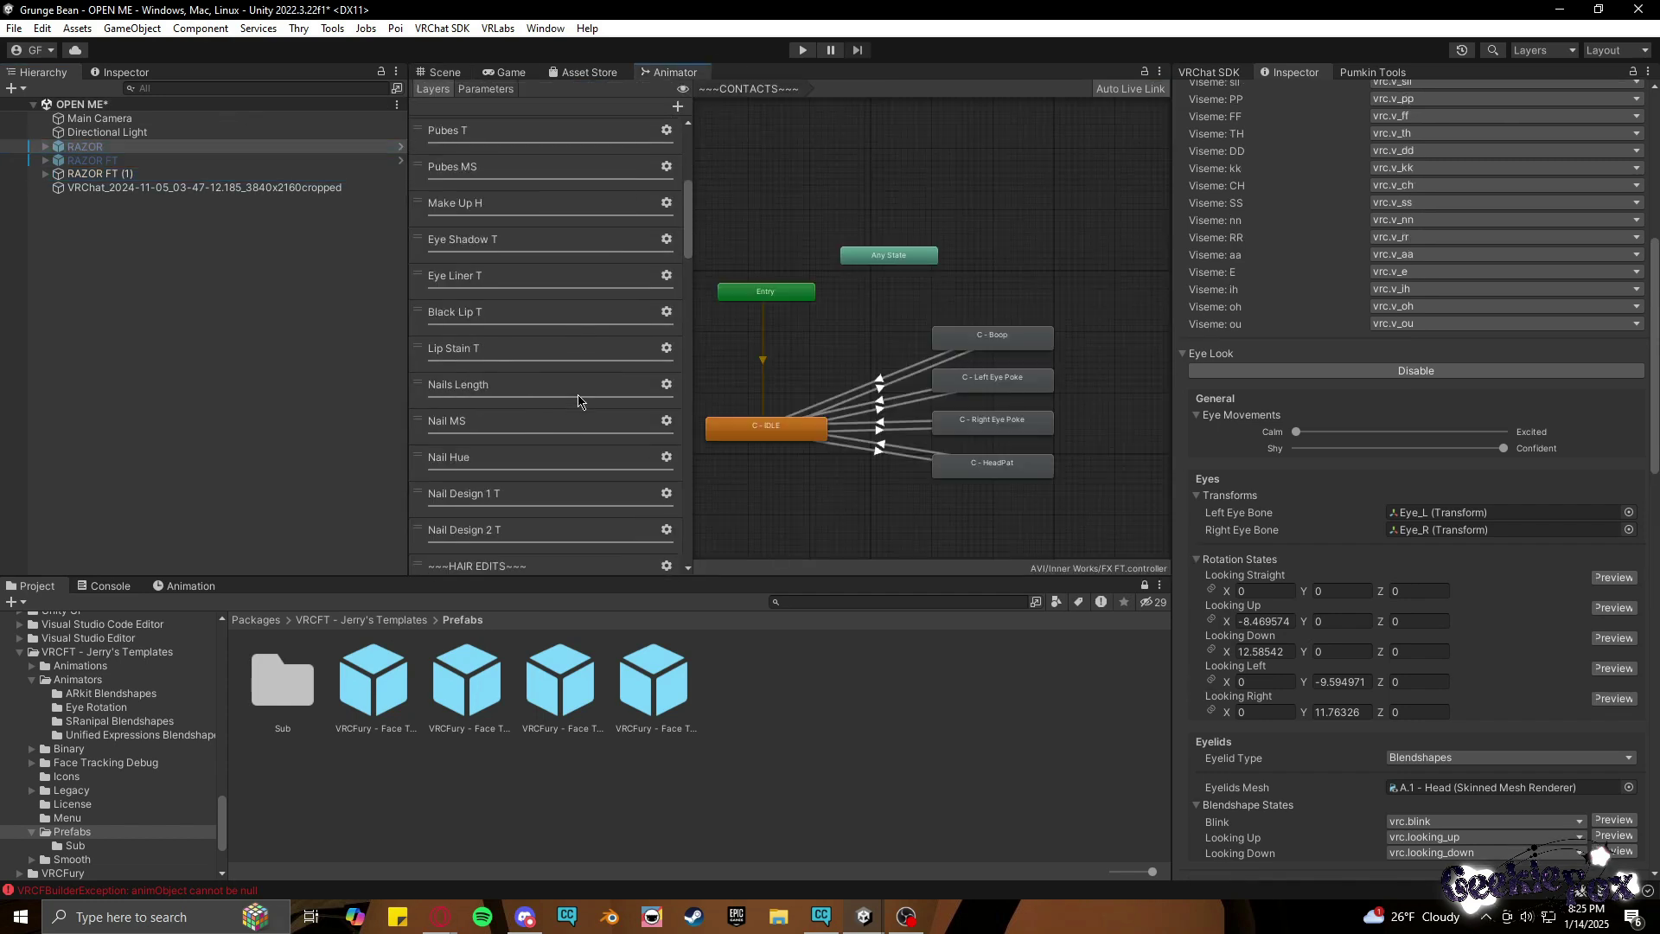
{"action": "scroll", "coordinate": [571, 407], "scroll_direction": "down", "scroll_amount": 8}
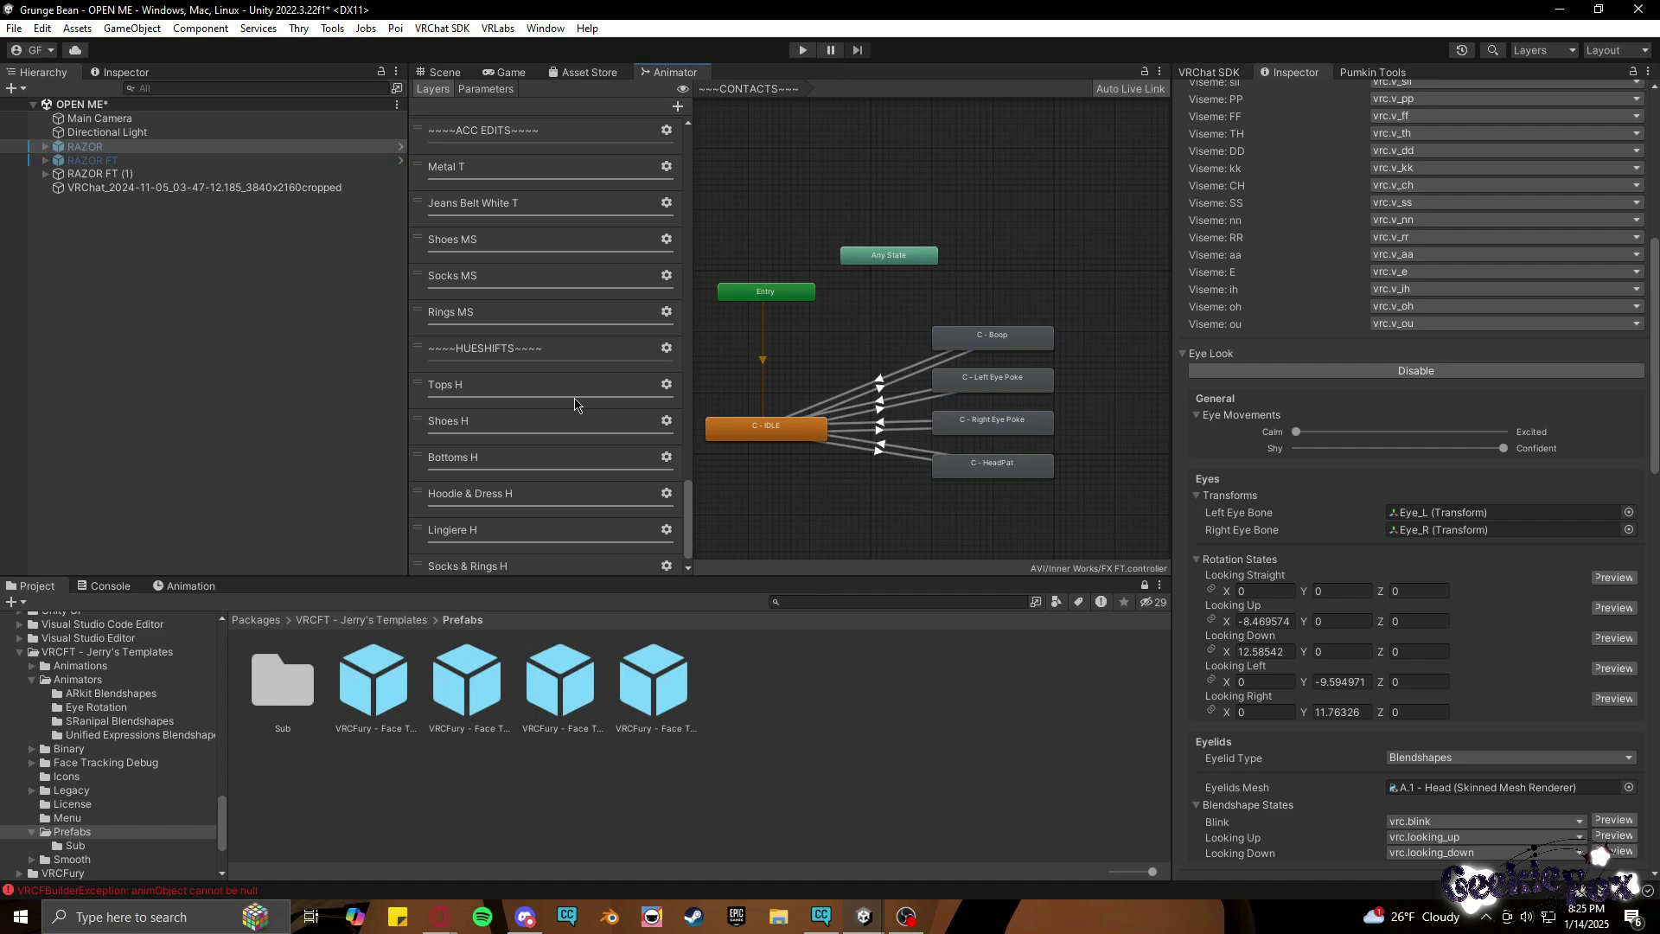
{"action": "scroll", "coordinate": [543, 431], "scroll_direction": "up", "scroll_amount": 5}
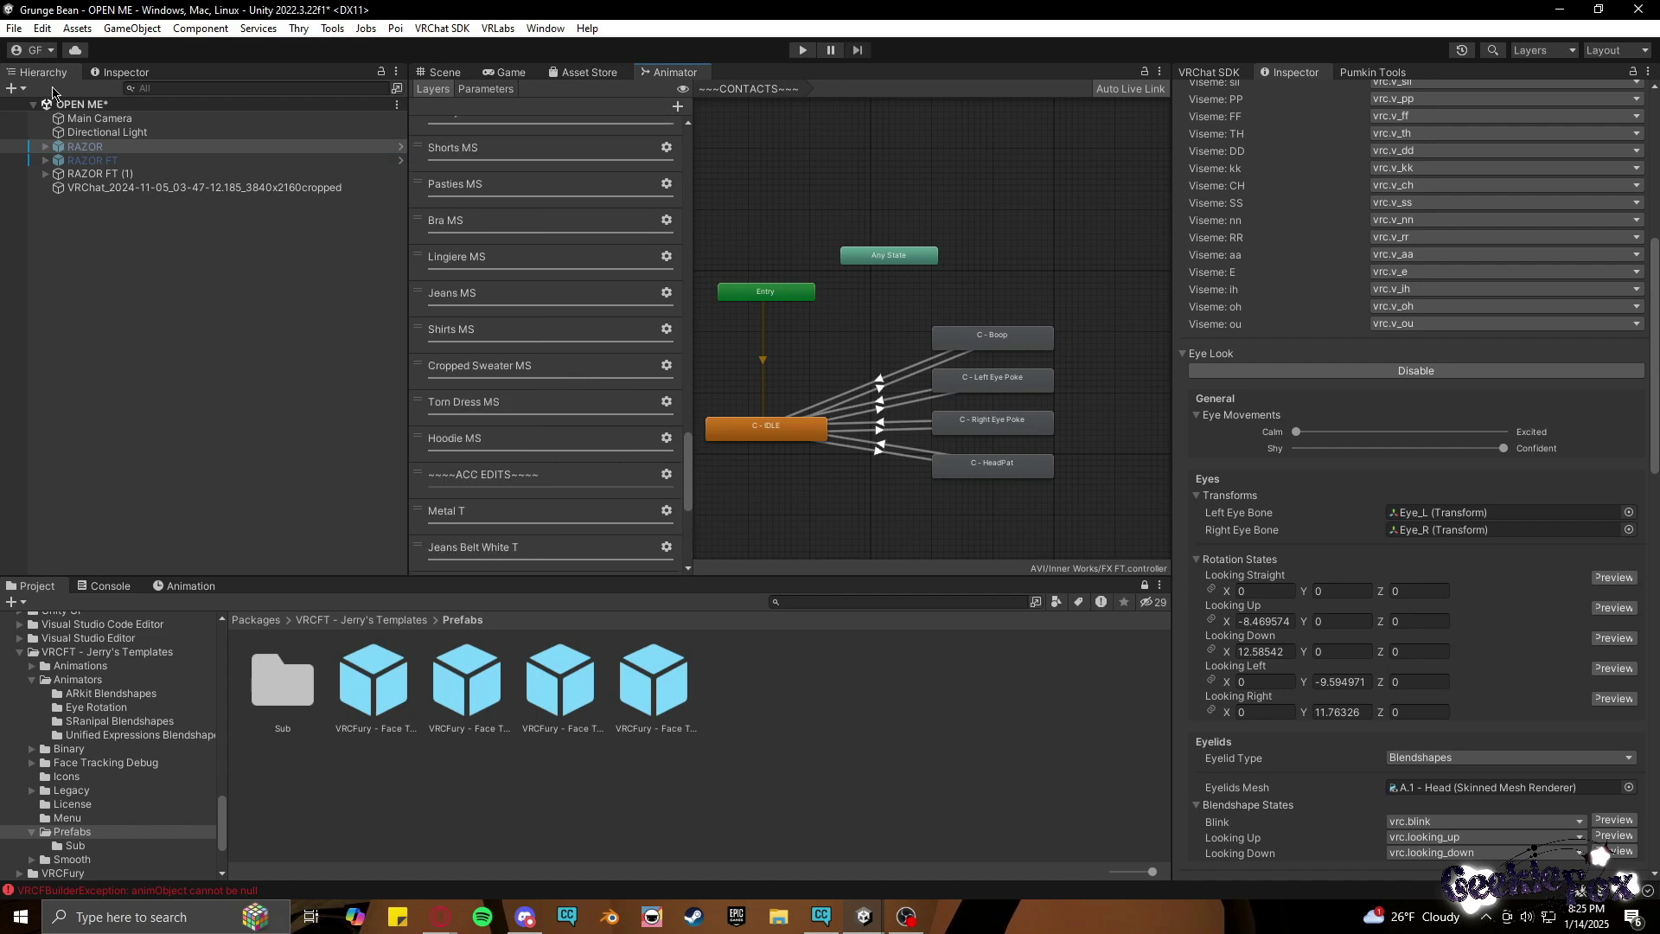
{"action": "left_click_drag", "start_coordinate": [688, 497], "coordinate": [729, 151]}
{"action": "left_click", "coordinate": [485, 89]}
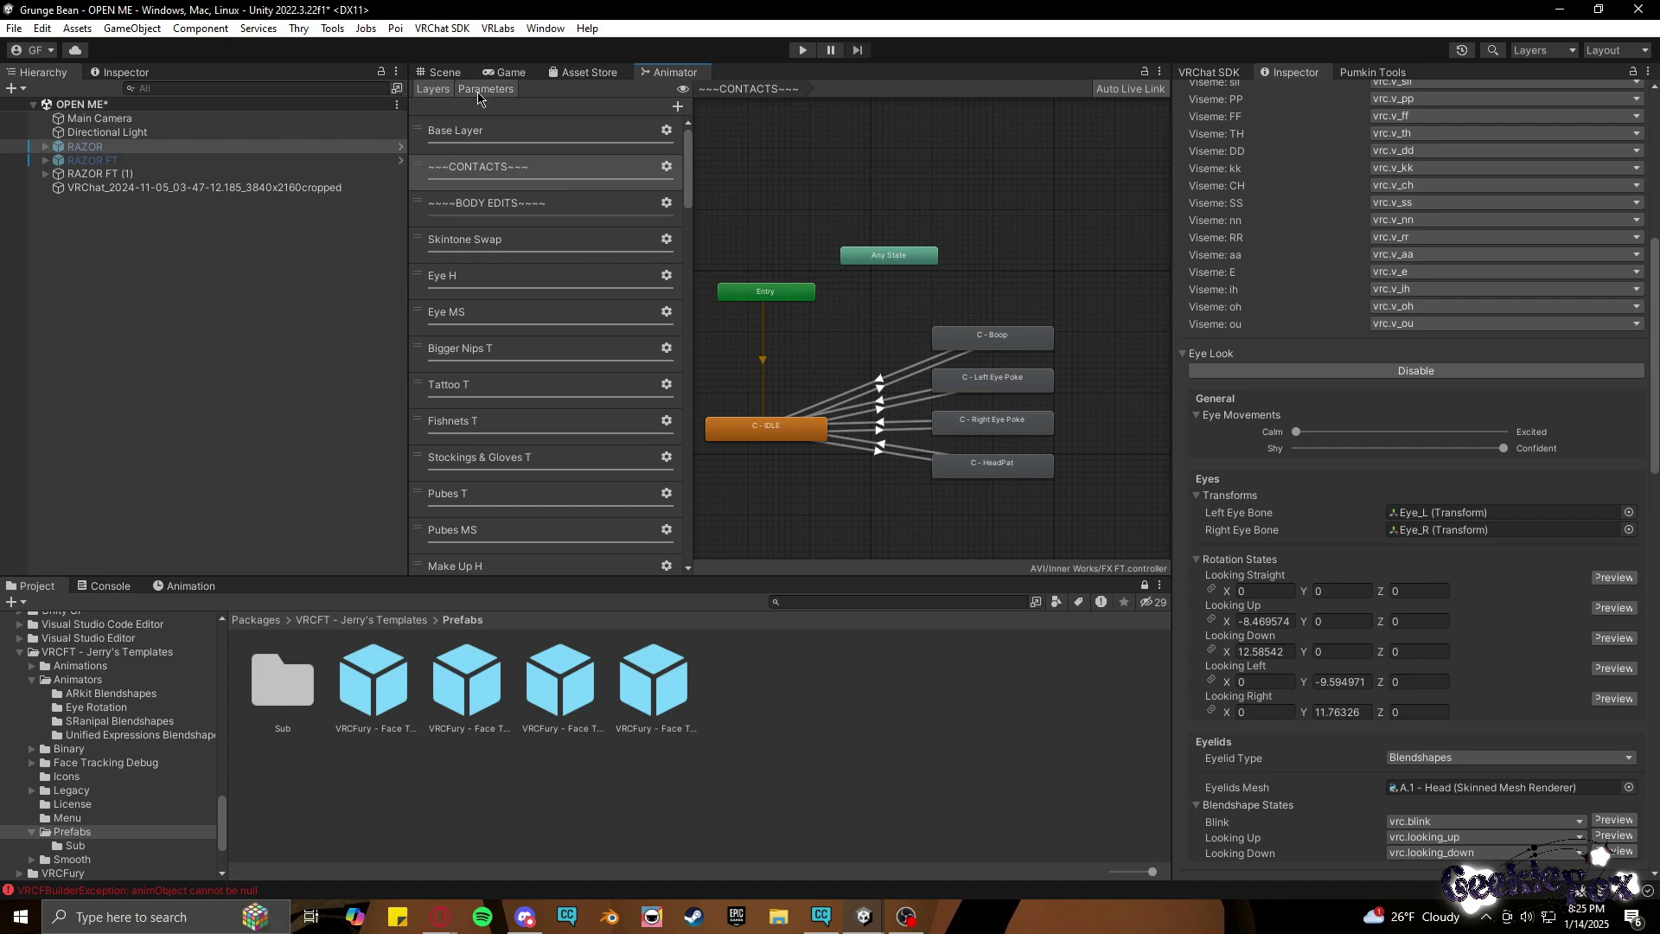
{"action": "left_click", "coordinate": [432, 89]}
{"action": "left_click", "coordinate": [117, 151]}
{"action": "scroll", "coordinate": [1405, 629], "scroll_direction": "down", "scroll_amount": 15}
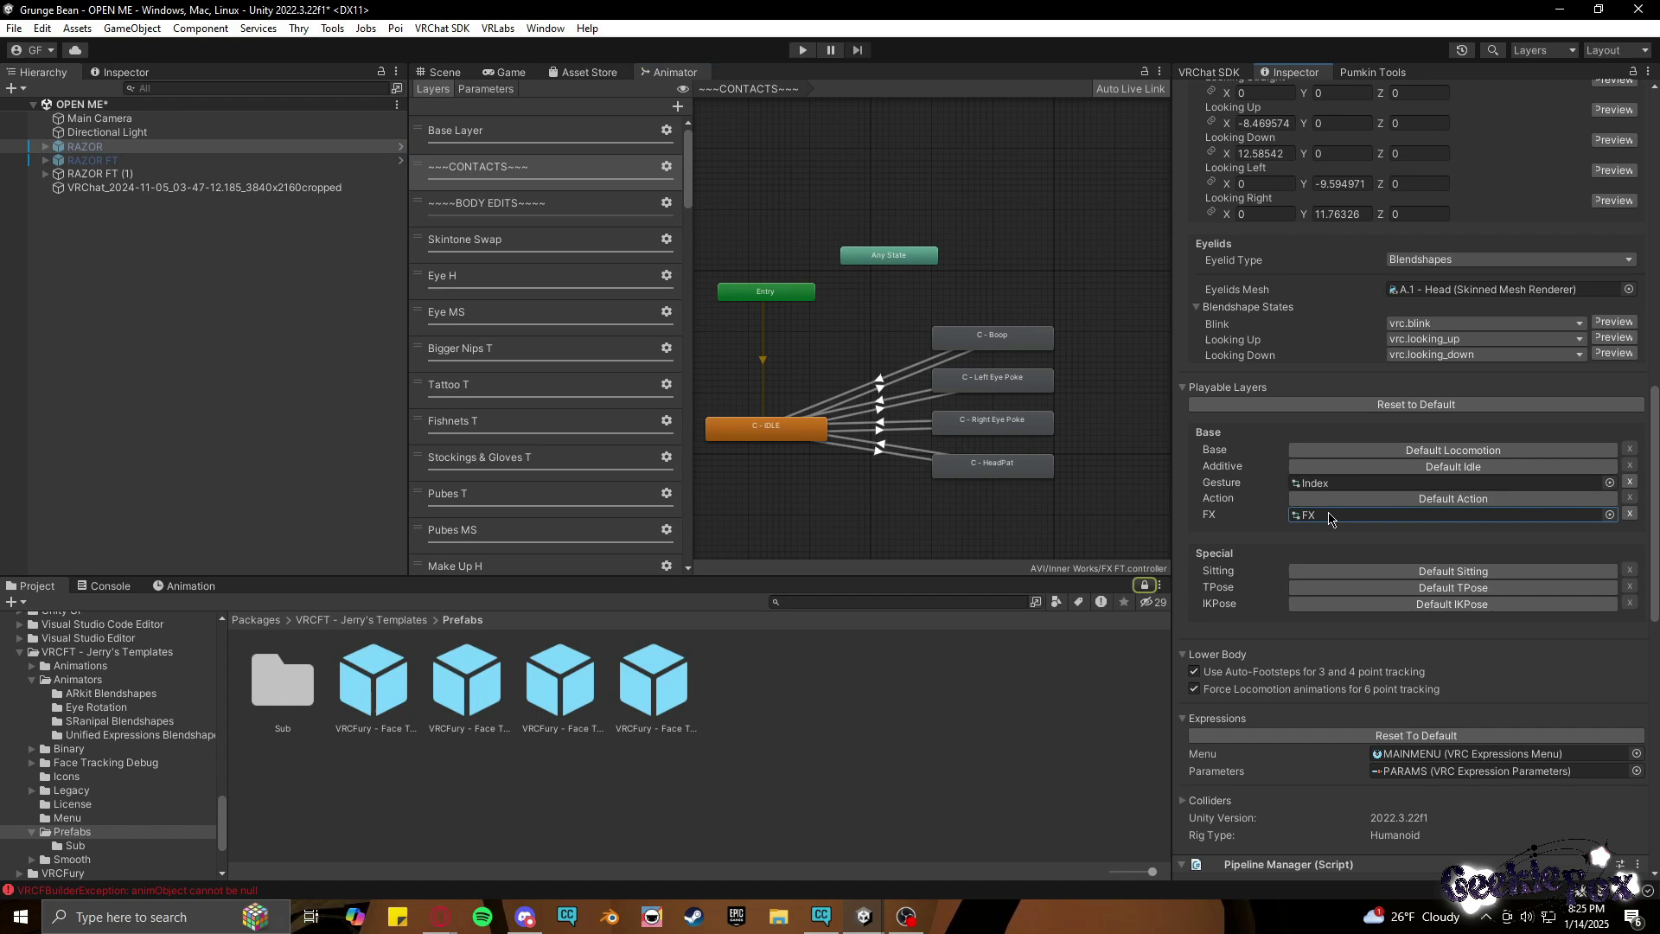
Open the FX controller from the FX slot and review its Hai gesture layers and parameters.
{"action": "double_click", "coordinate": [1331, 515]}
{"action": "scroll", "coordinate": [589, 329], "scroll_direction": "down", "scroll_amount": 15}
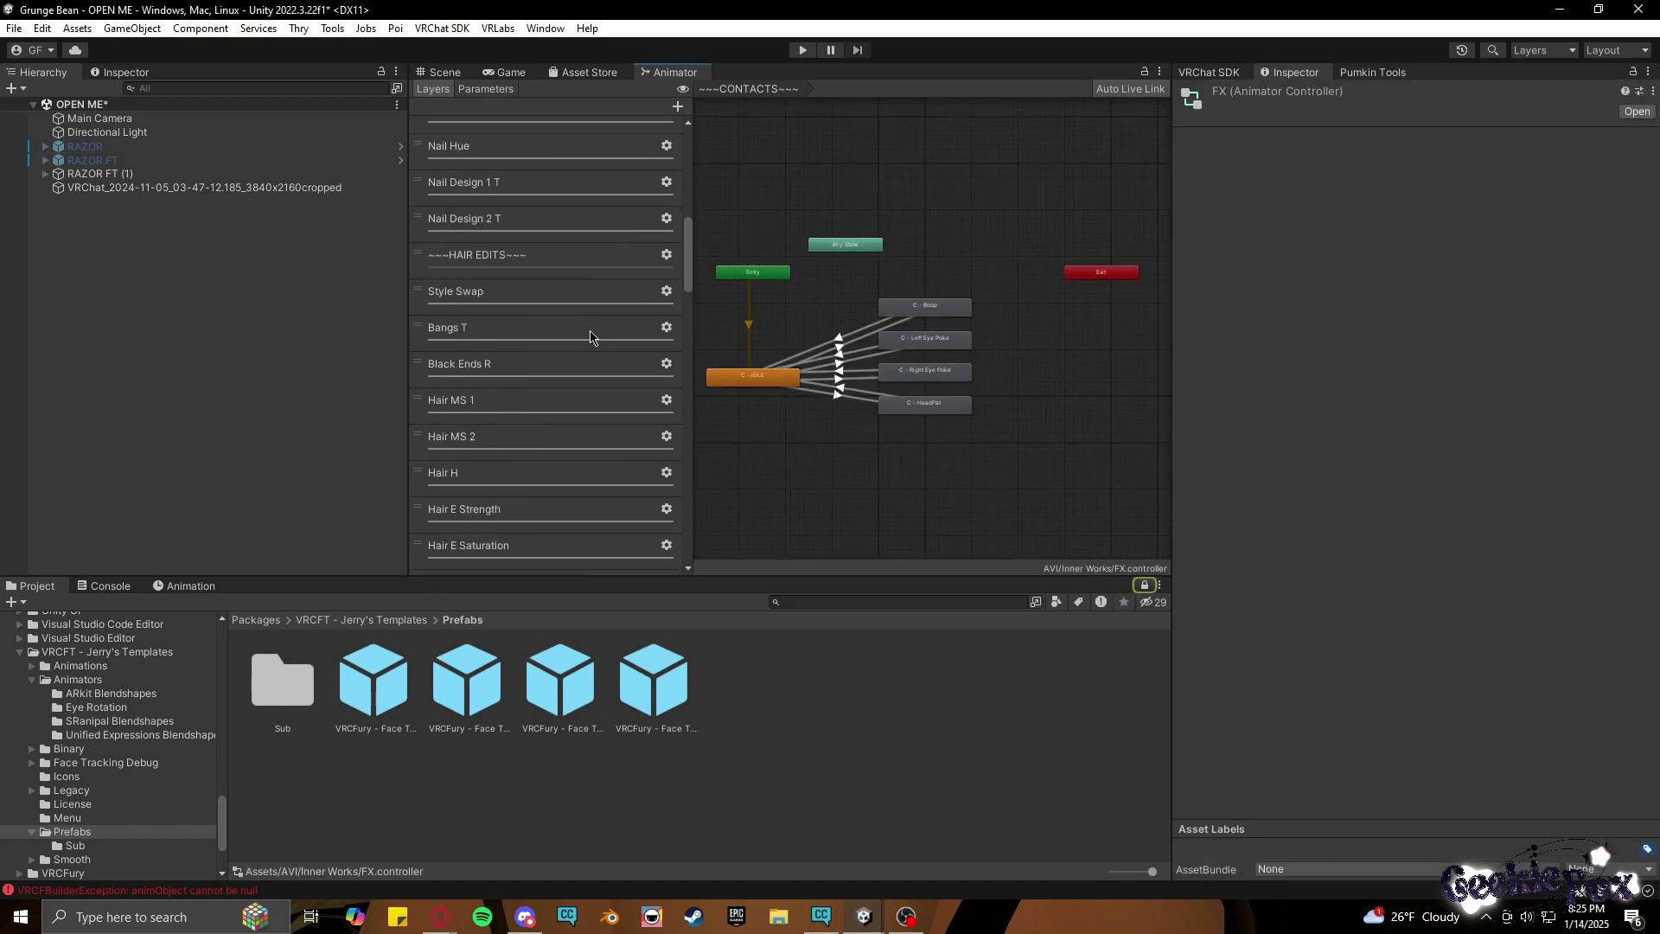
{"action": "scroll", "coordinate": [589, 330], "scroll_direction": "down", "scroll_amount": 10}
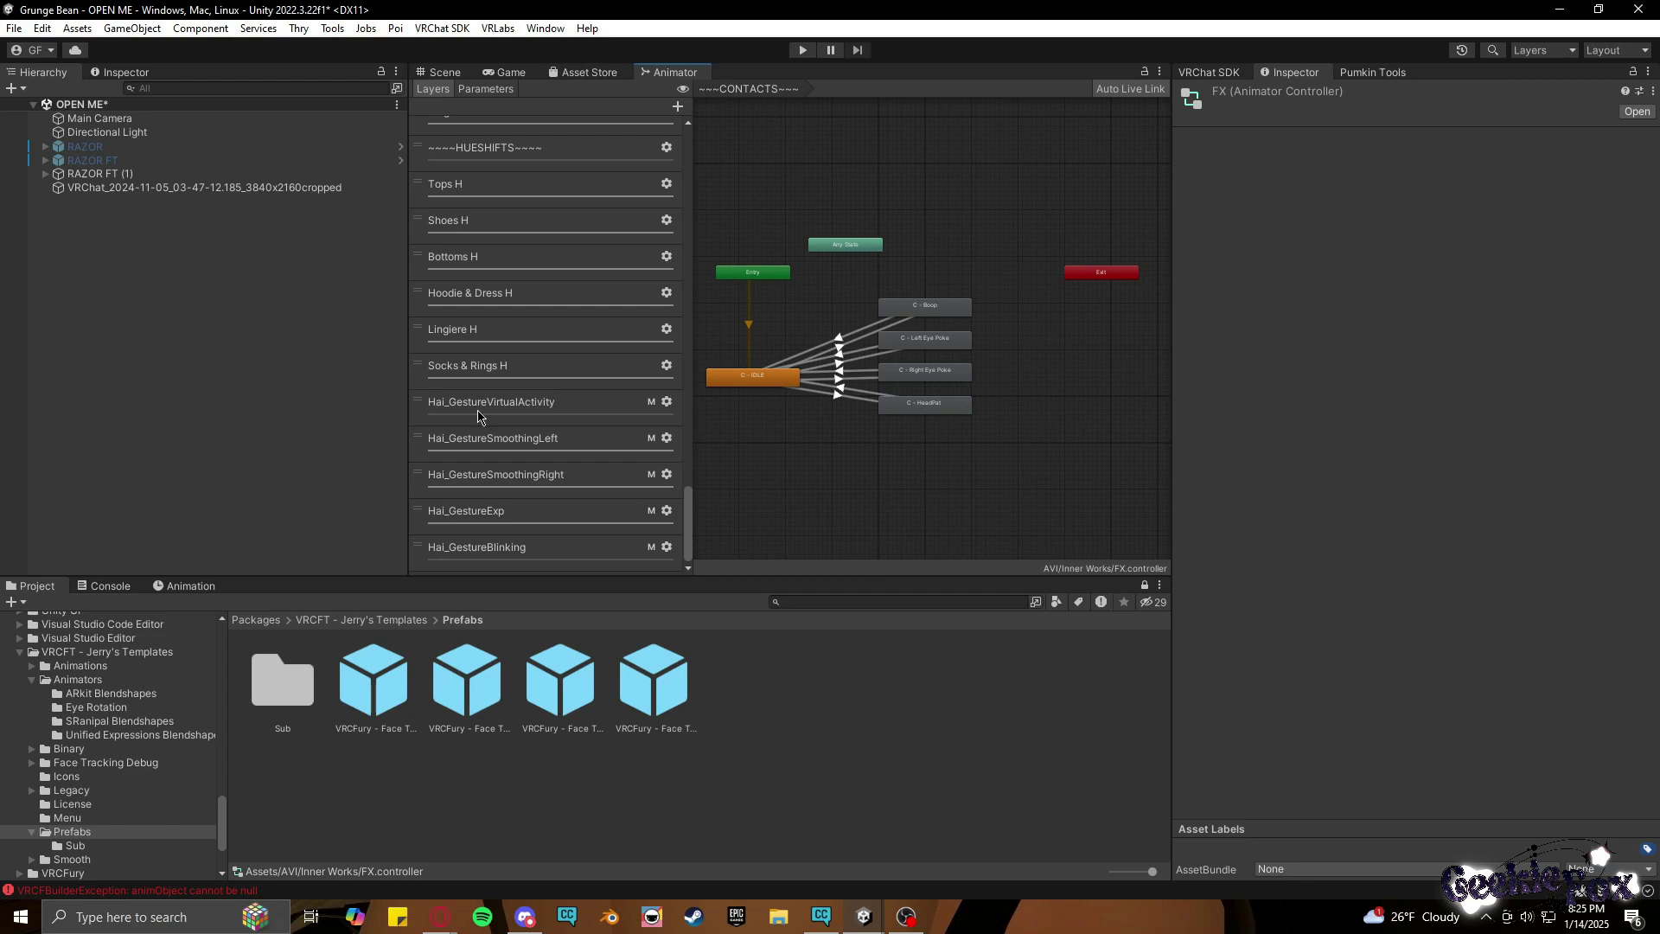
{"action": "left_click", "coordinate": [485, 88]}
{"action": "scroll", "coordinate": [523, 543], "scroll_direction": "down", "scroll_amount": 15}
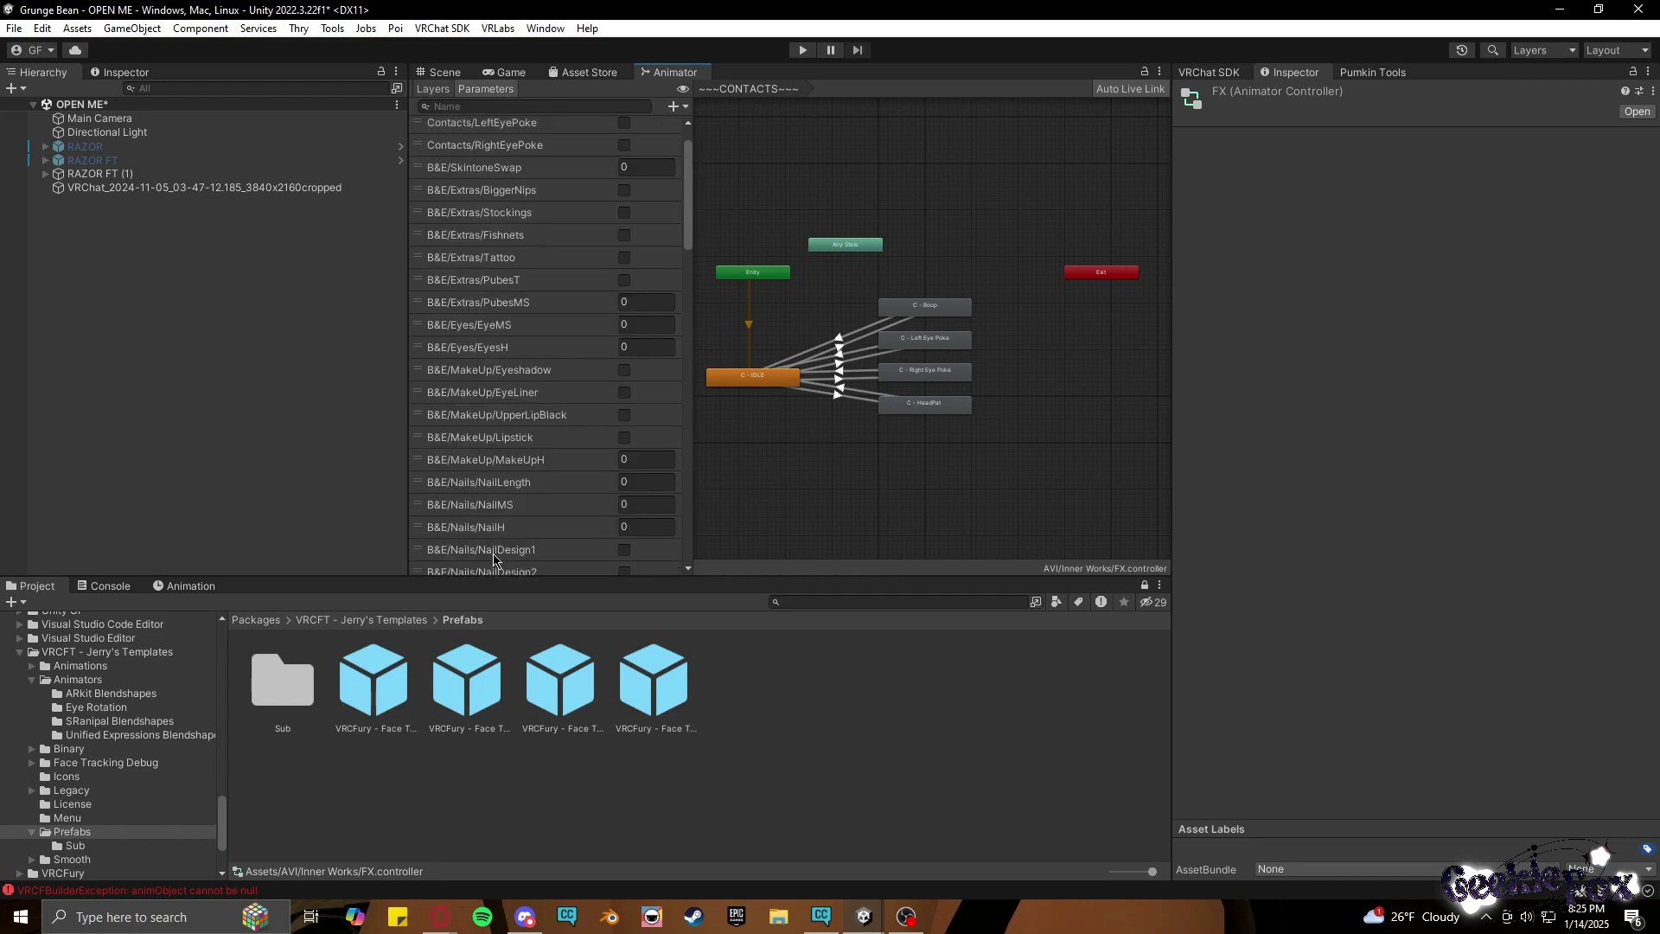
{"action": "scroll", "coordinate": [523, 542], "scroll_direction": "down", "scroll_amount": 10}
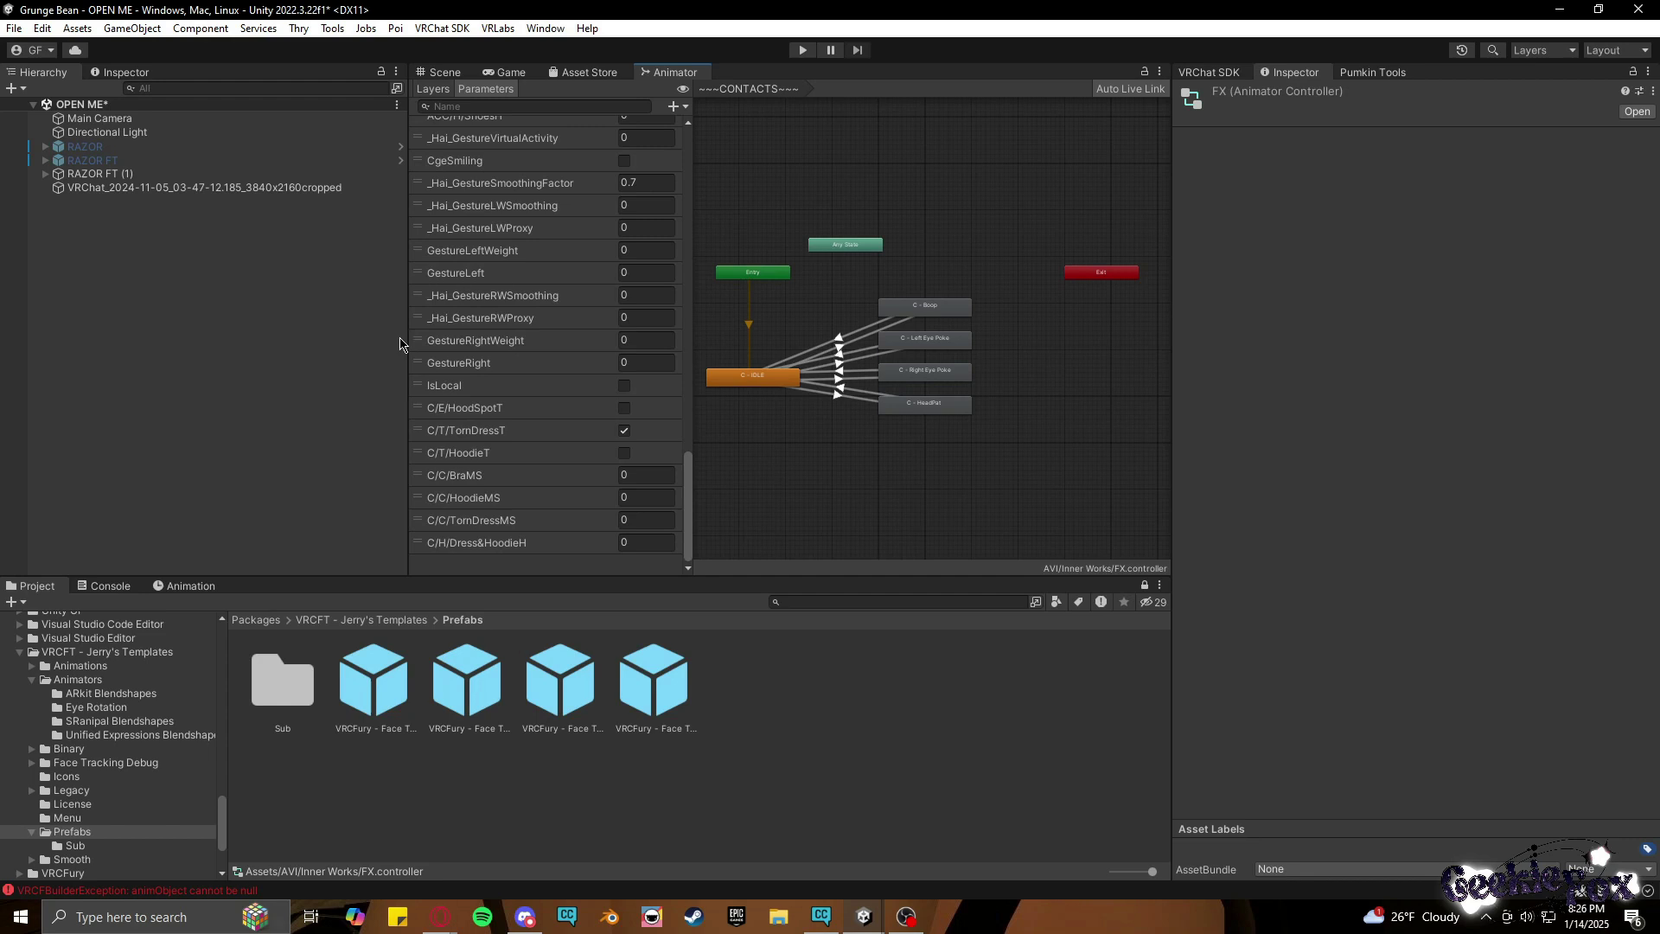
Select the RAZOR FT avatar, recentre it in the Scene view, and scroll to Playable Layers showing FX FT.
{"action": "left_click", "coordinate": [443, 72]}
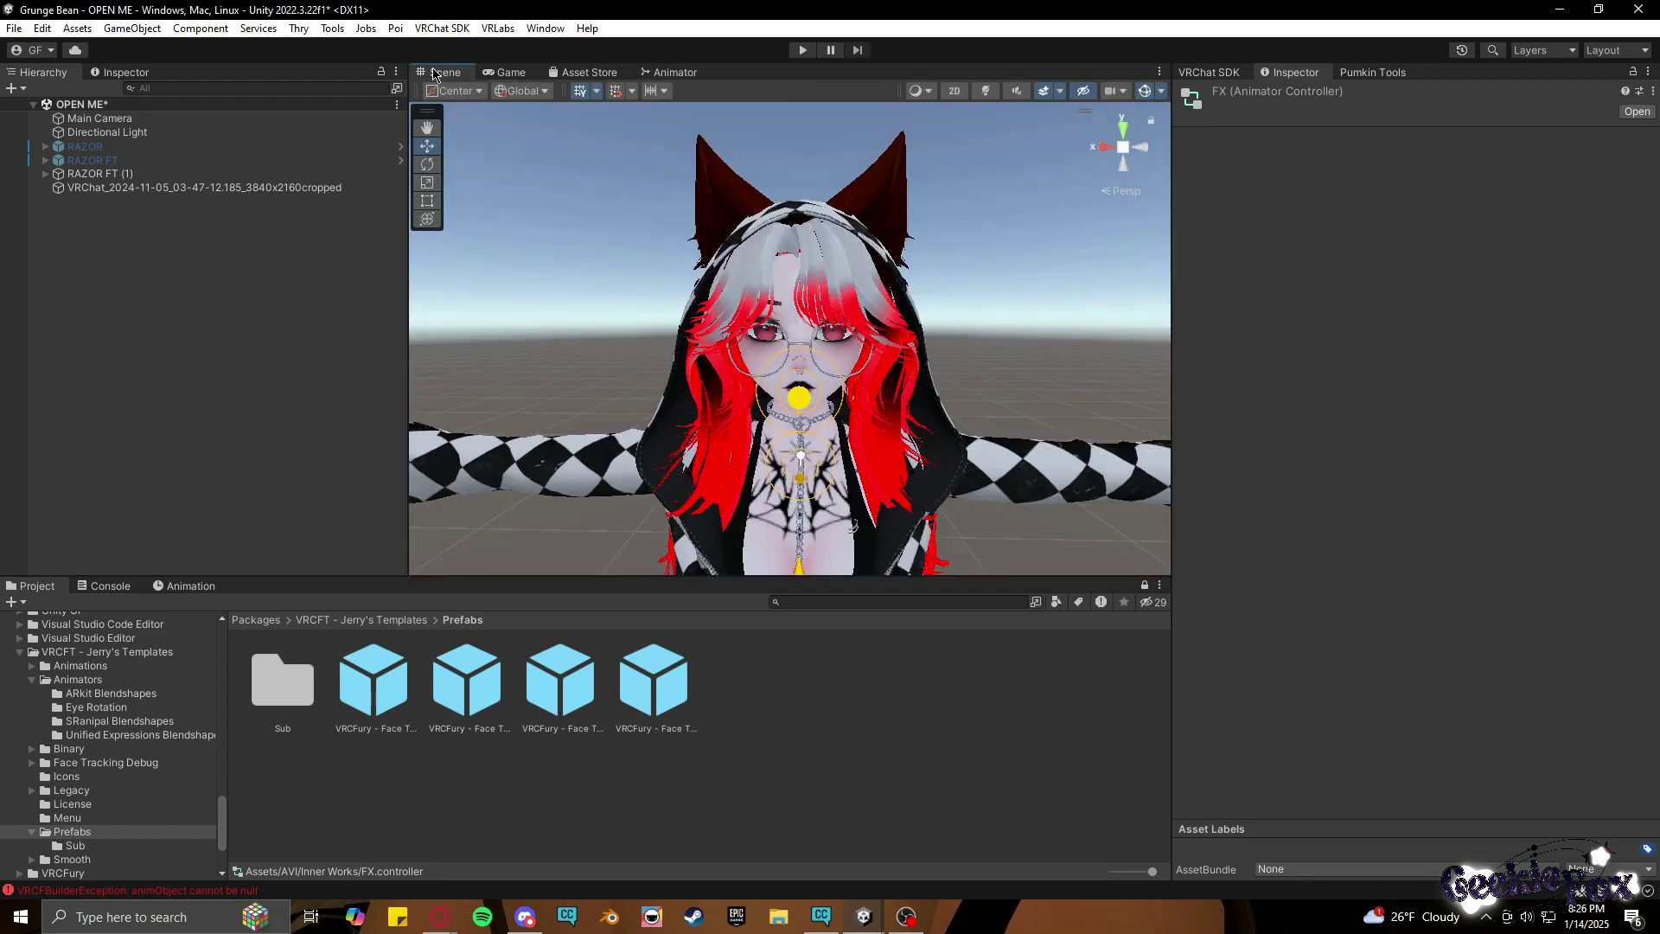
{"action": "left_click", "coordinate": [140, 175]}
{"action": "left_click", "coordinate": [1087, 345]}
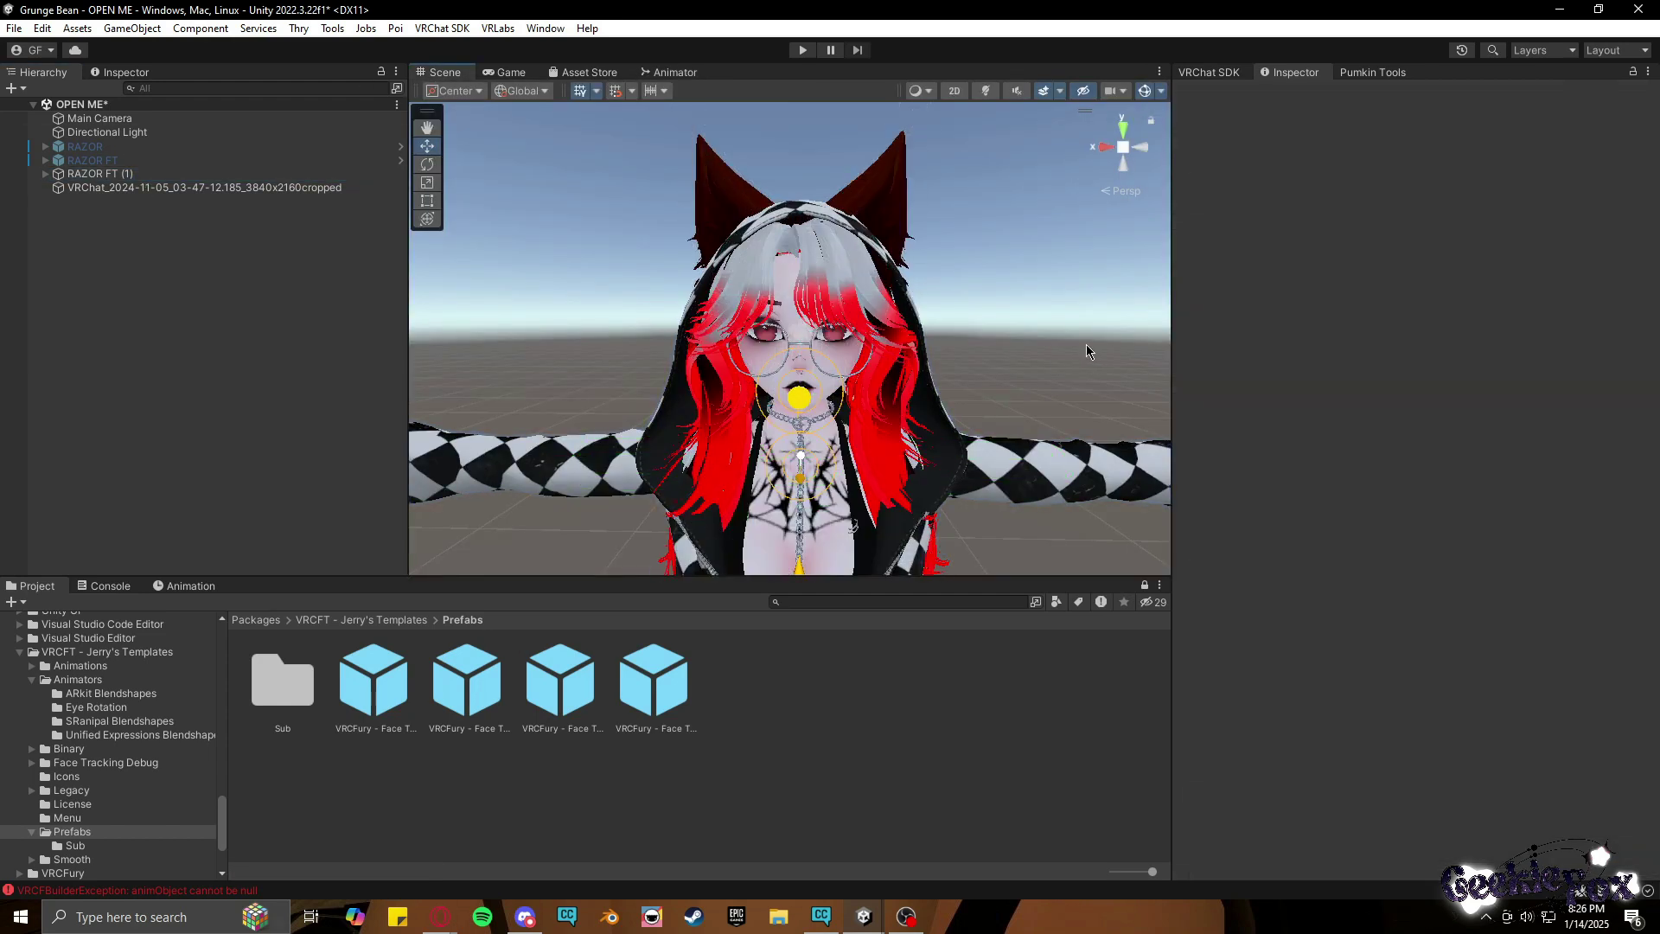
{"action": "middle_click_drag", "start_coordinate": [1086, 344], "coordinate": [889, 454]}
{"action": "left_click", "coordinate": [973, 439]}
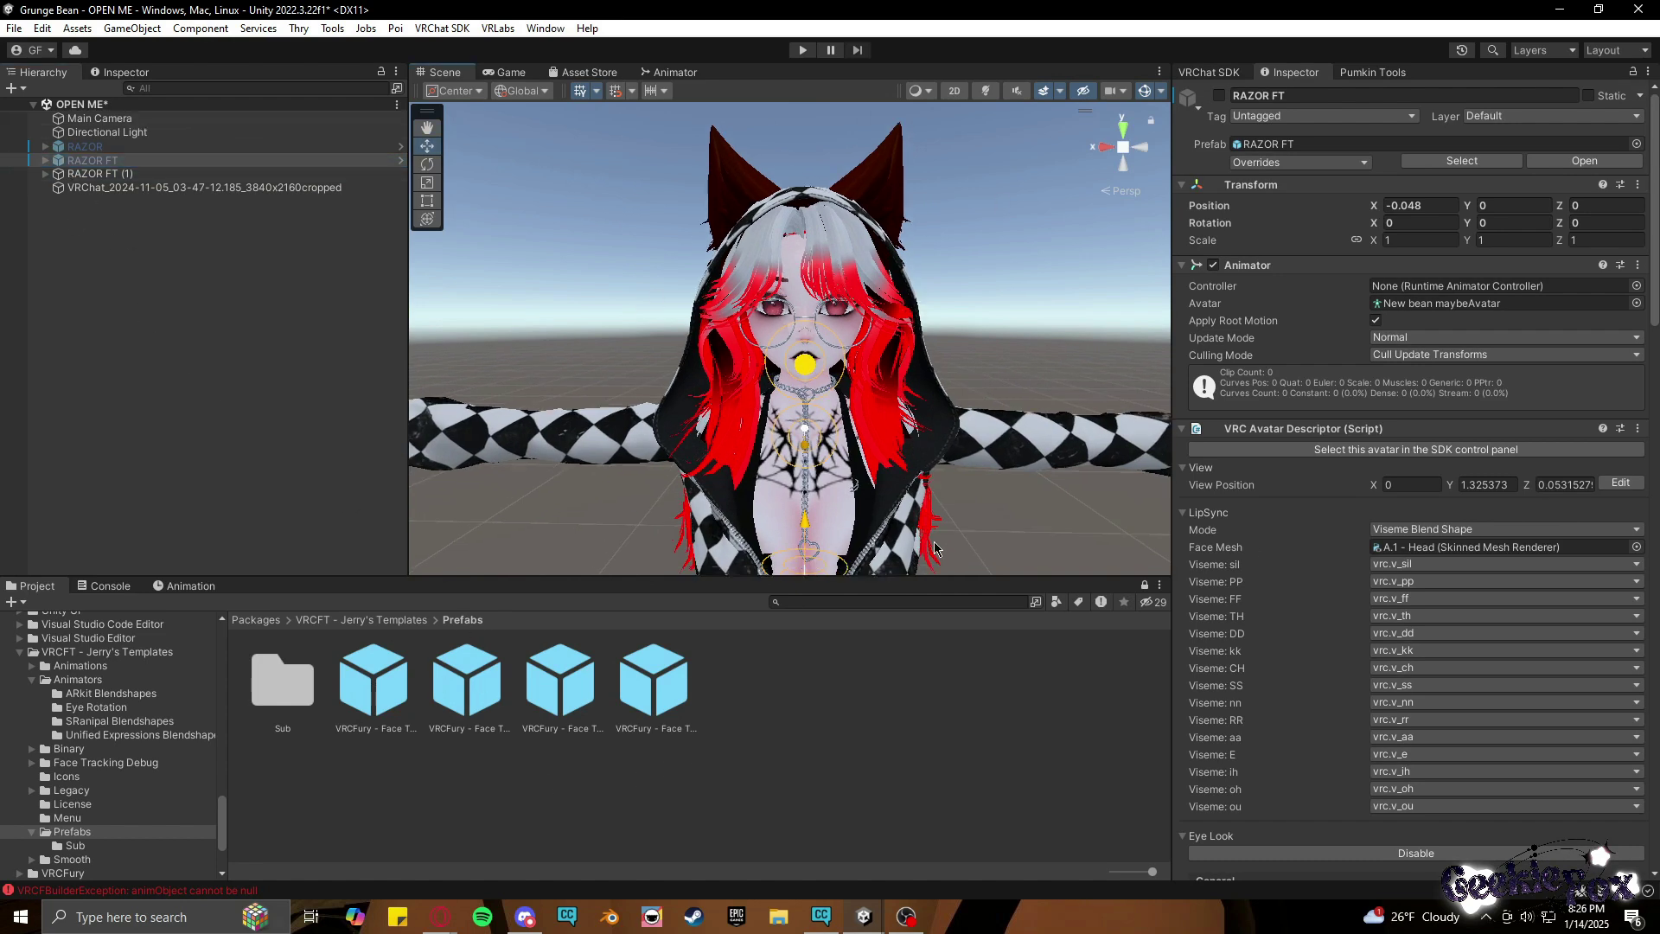
{"action": "mouse_move", "coordinate": [935, 547]}
{"action": "right_mouse_down"}
{"action": "mouse_move", "coordinate": [933, 605]}
{"action": "mouse_move", "coordinate": [1003, 597]}
{"action": "mouse_move", "coordinate": [943, 554]}
{"action": "right_mouse_up"}
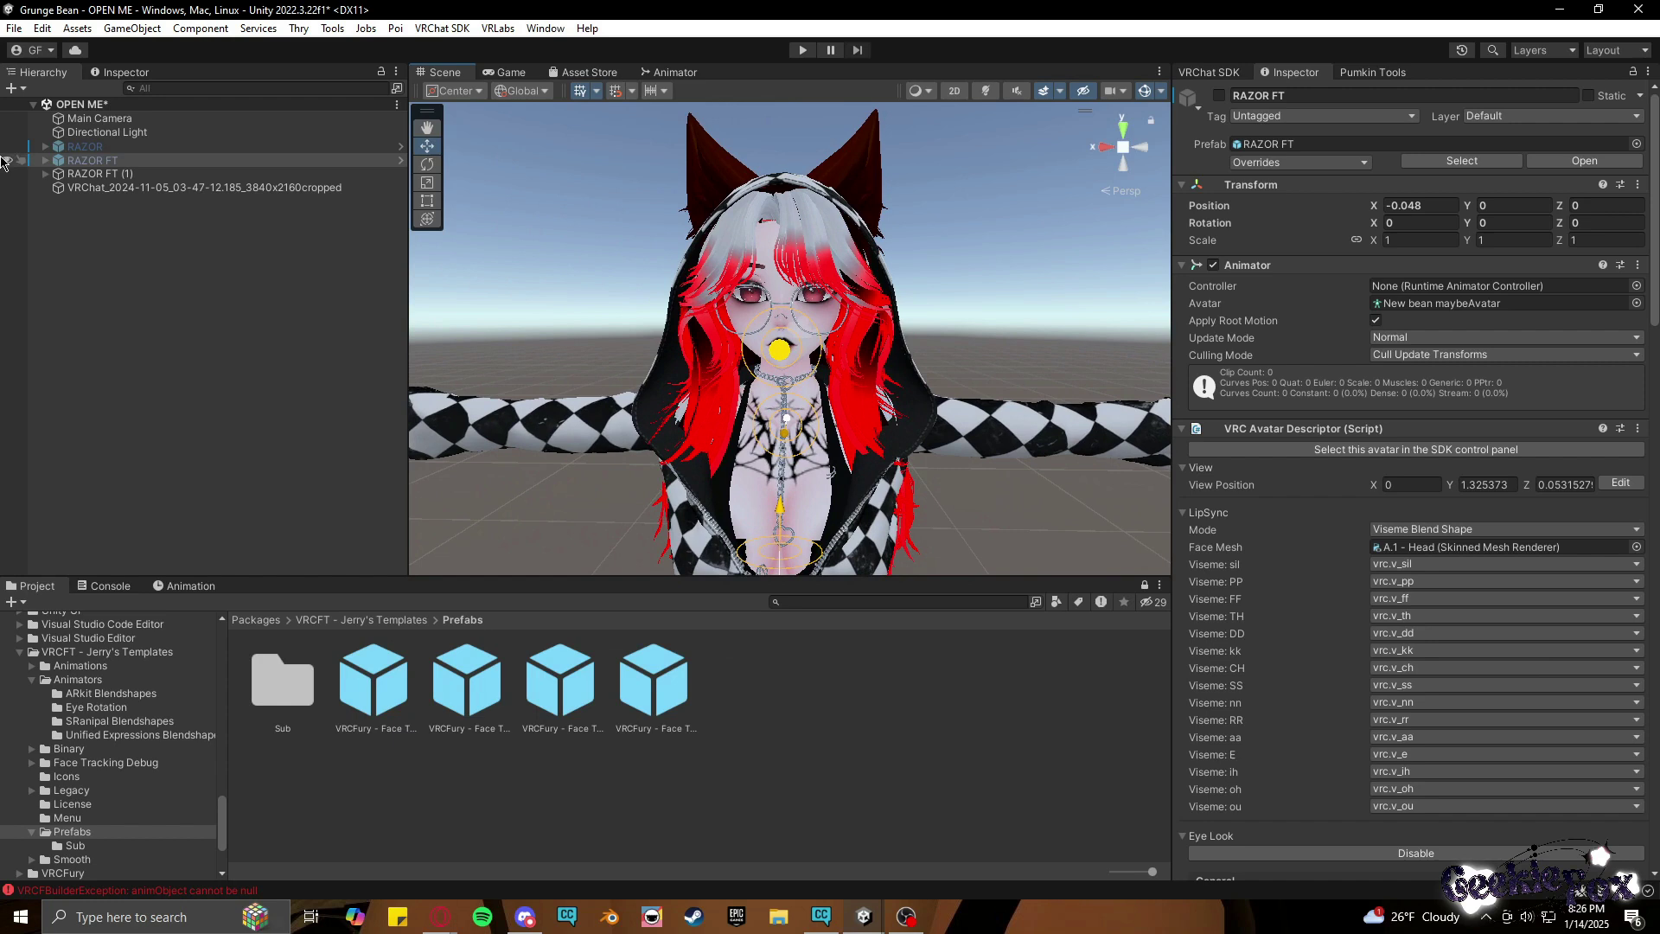
{"action": "scroll", "coordinate": [1296, 507], "scroll_direction": "down", "scroll_amount": 15}
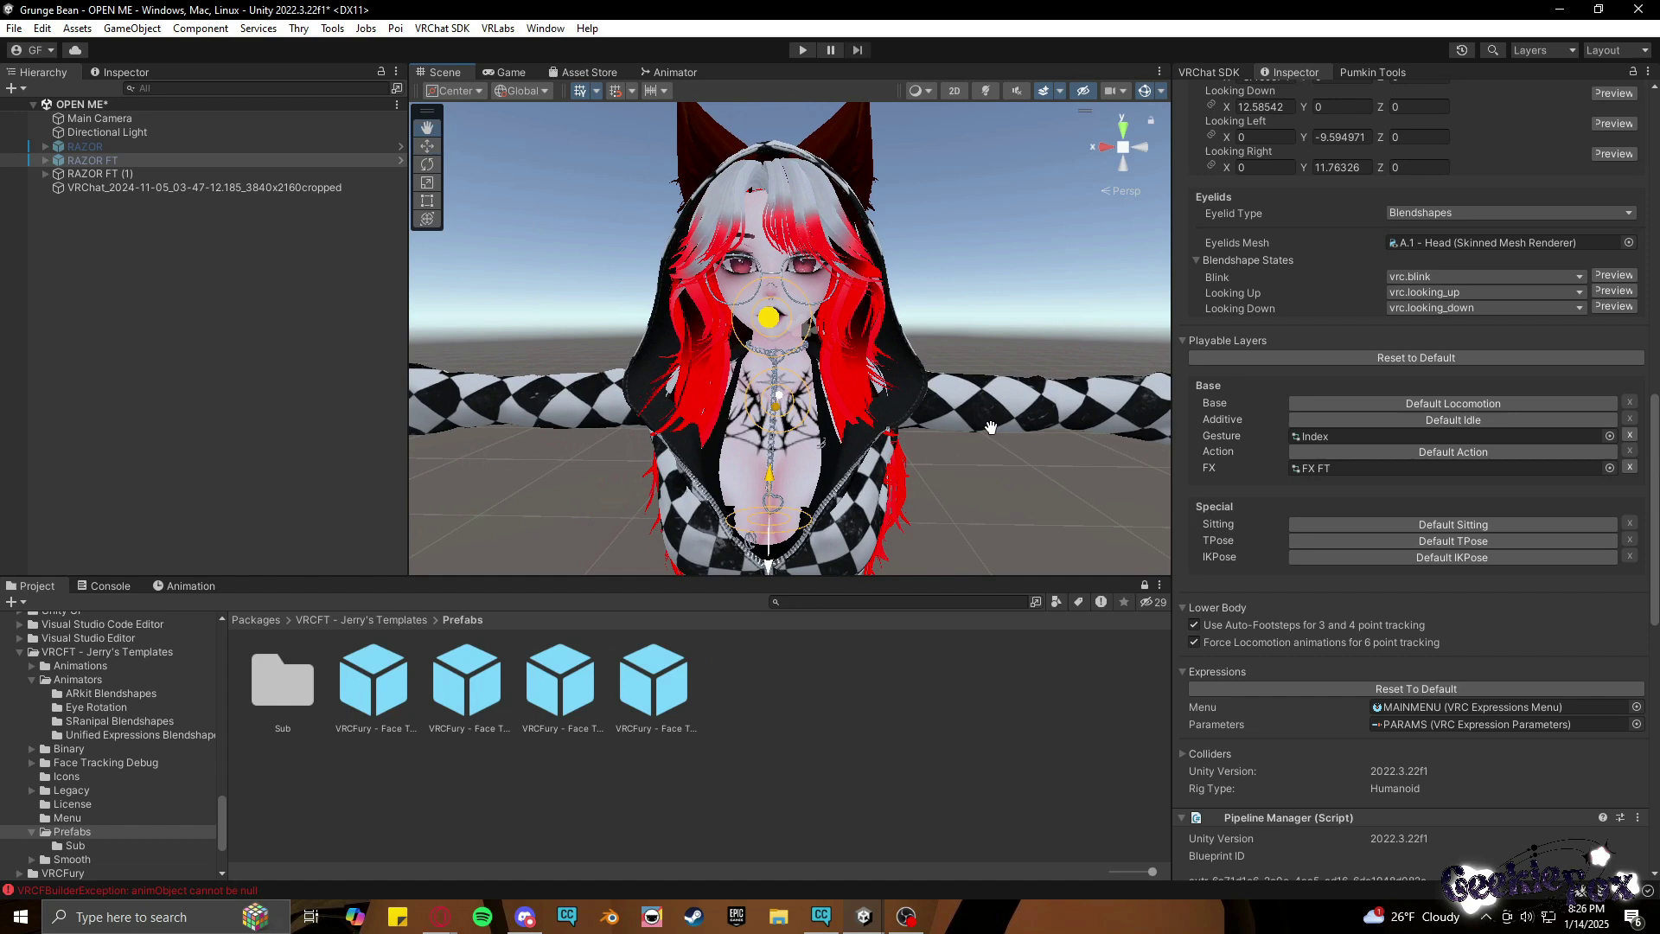
Switch to the Willow project and expand the Willow avatar's child objects.
{"action": "left_click", "coordinate": [1565, 12]}
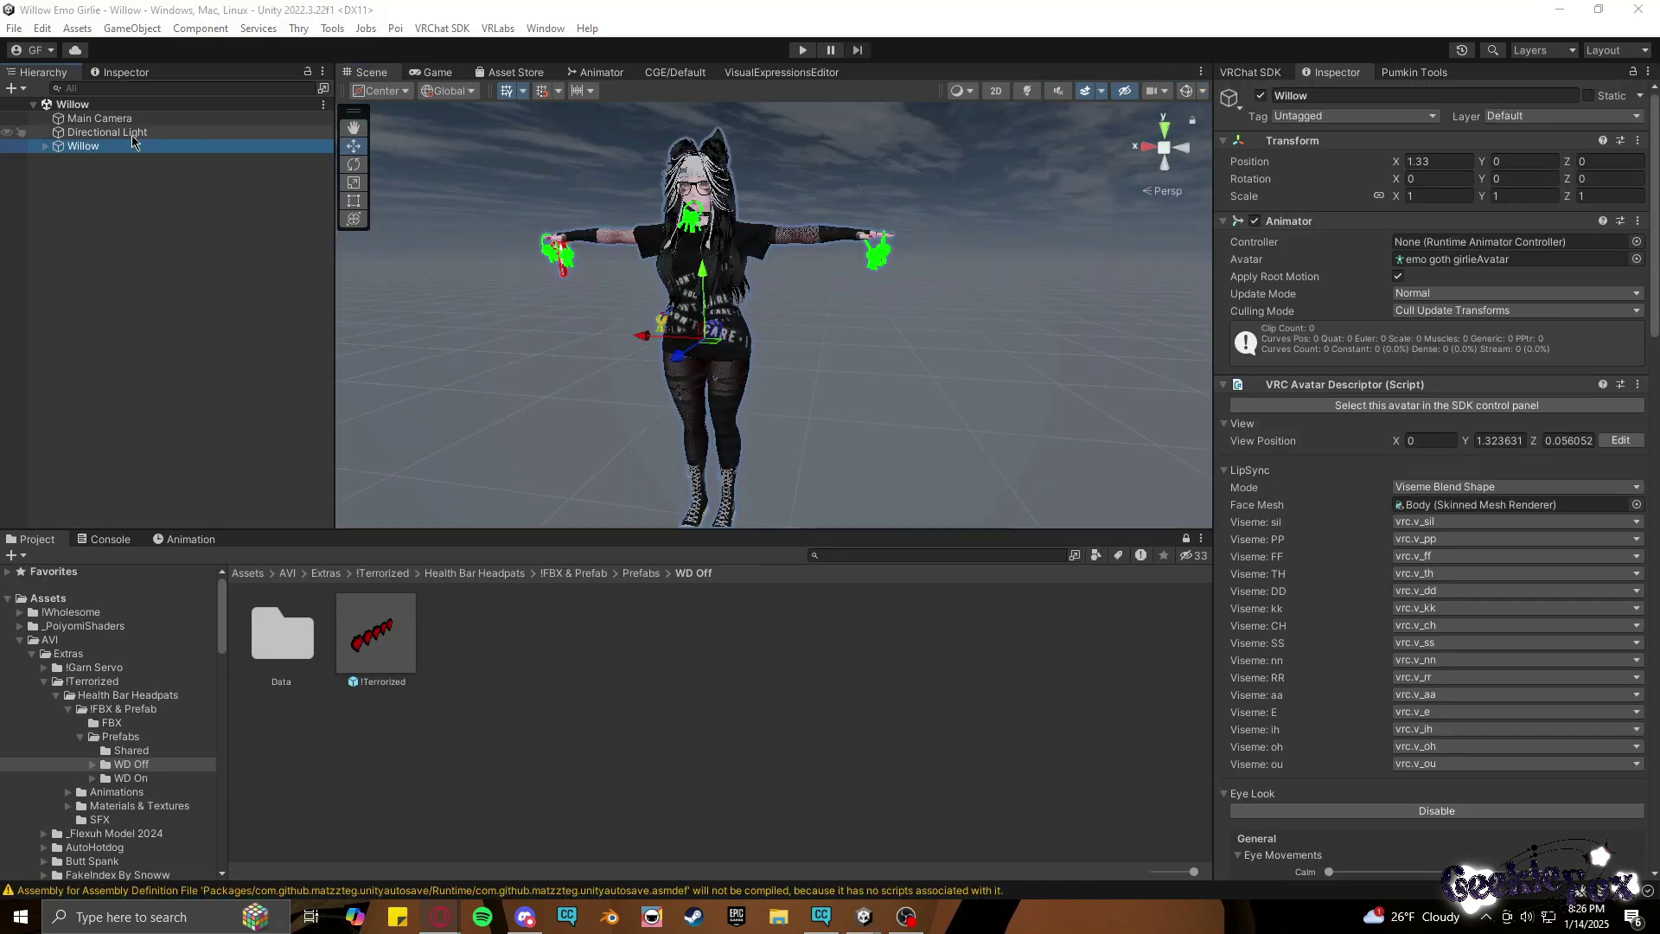
{"action": "left_click", "coordinate": [47, 147]}
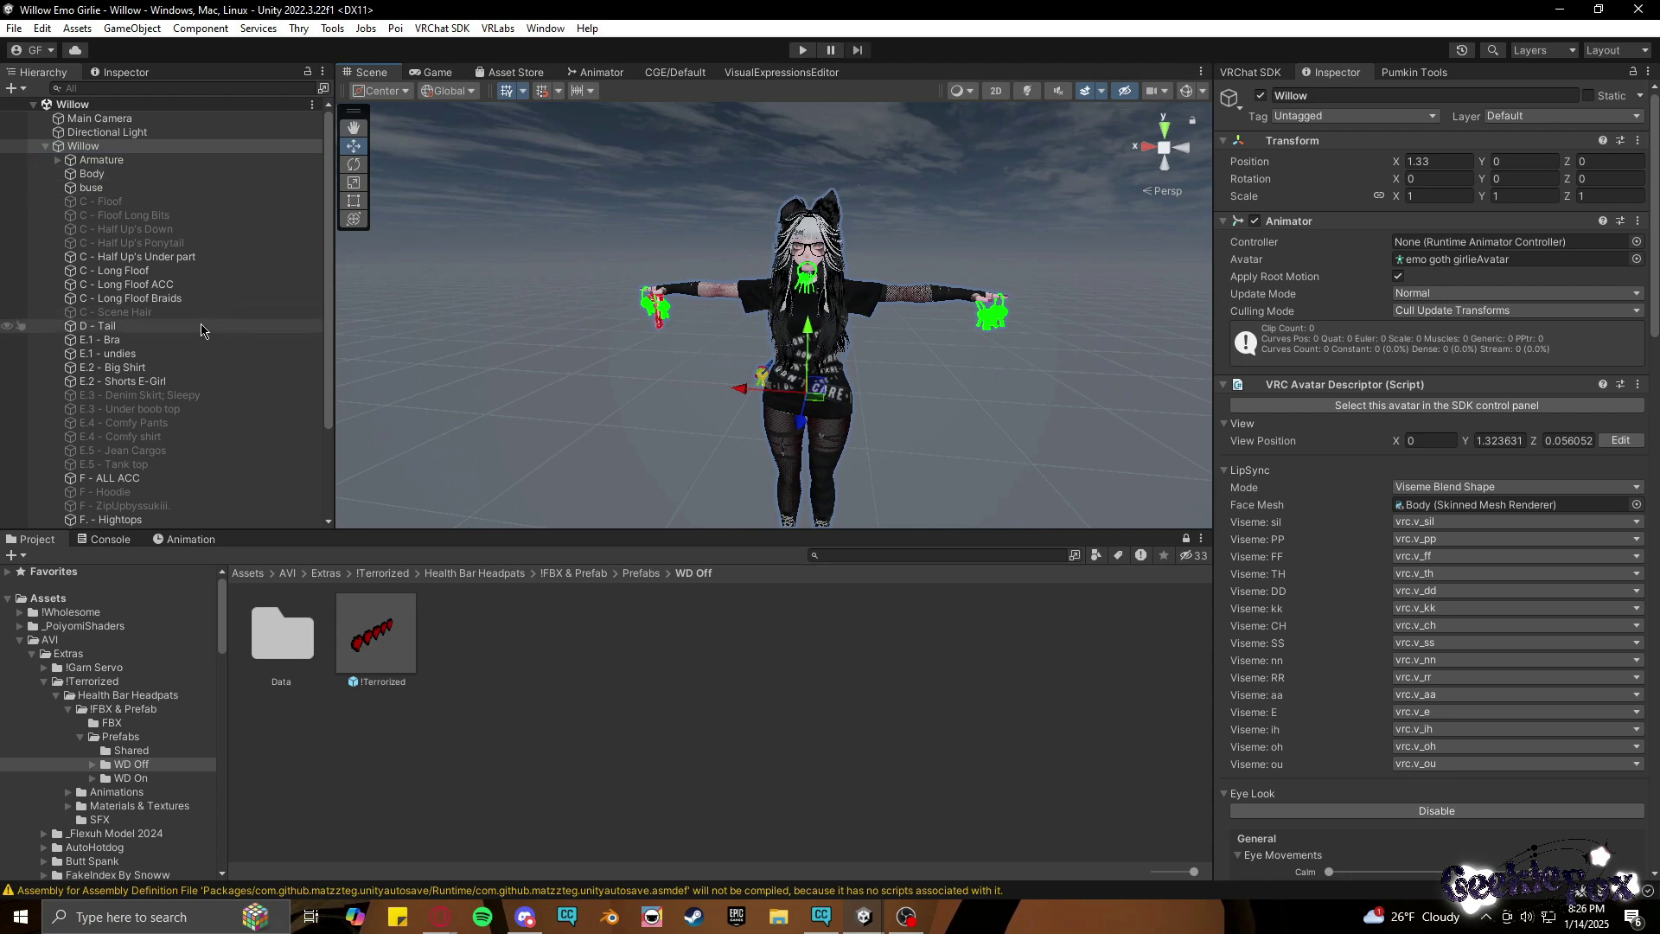
{"action": "scroll", "coordinate": [198, 330], "scroll_direction": "down", "scroll_amount": 3}
{"action": "scroll", "coordinate": [167, 482], "scroll_direction": "up", "scroll_amount": 3}
{"action": "scroll", "coordinate": [119, 698], "scroll_direction": "down", "scroll_amount": 10}
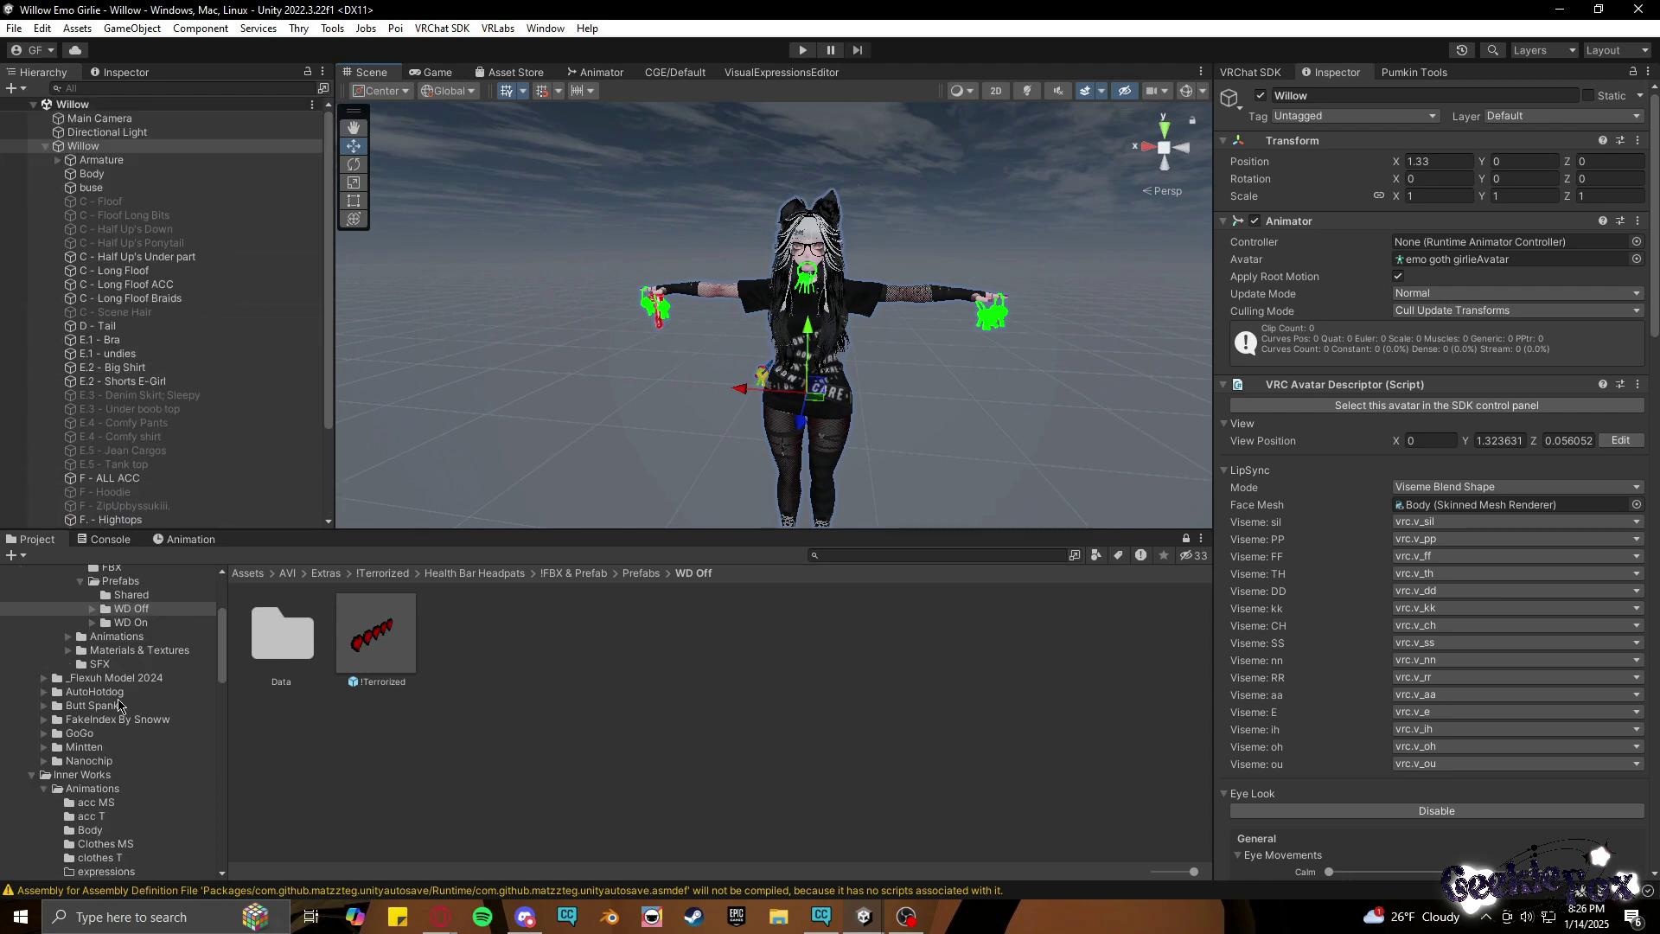
{"action": "scroll", "coordinate": [119, 698], "scroll_direction": "down", "scroll_amount": 7}
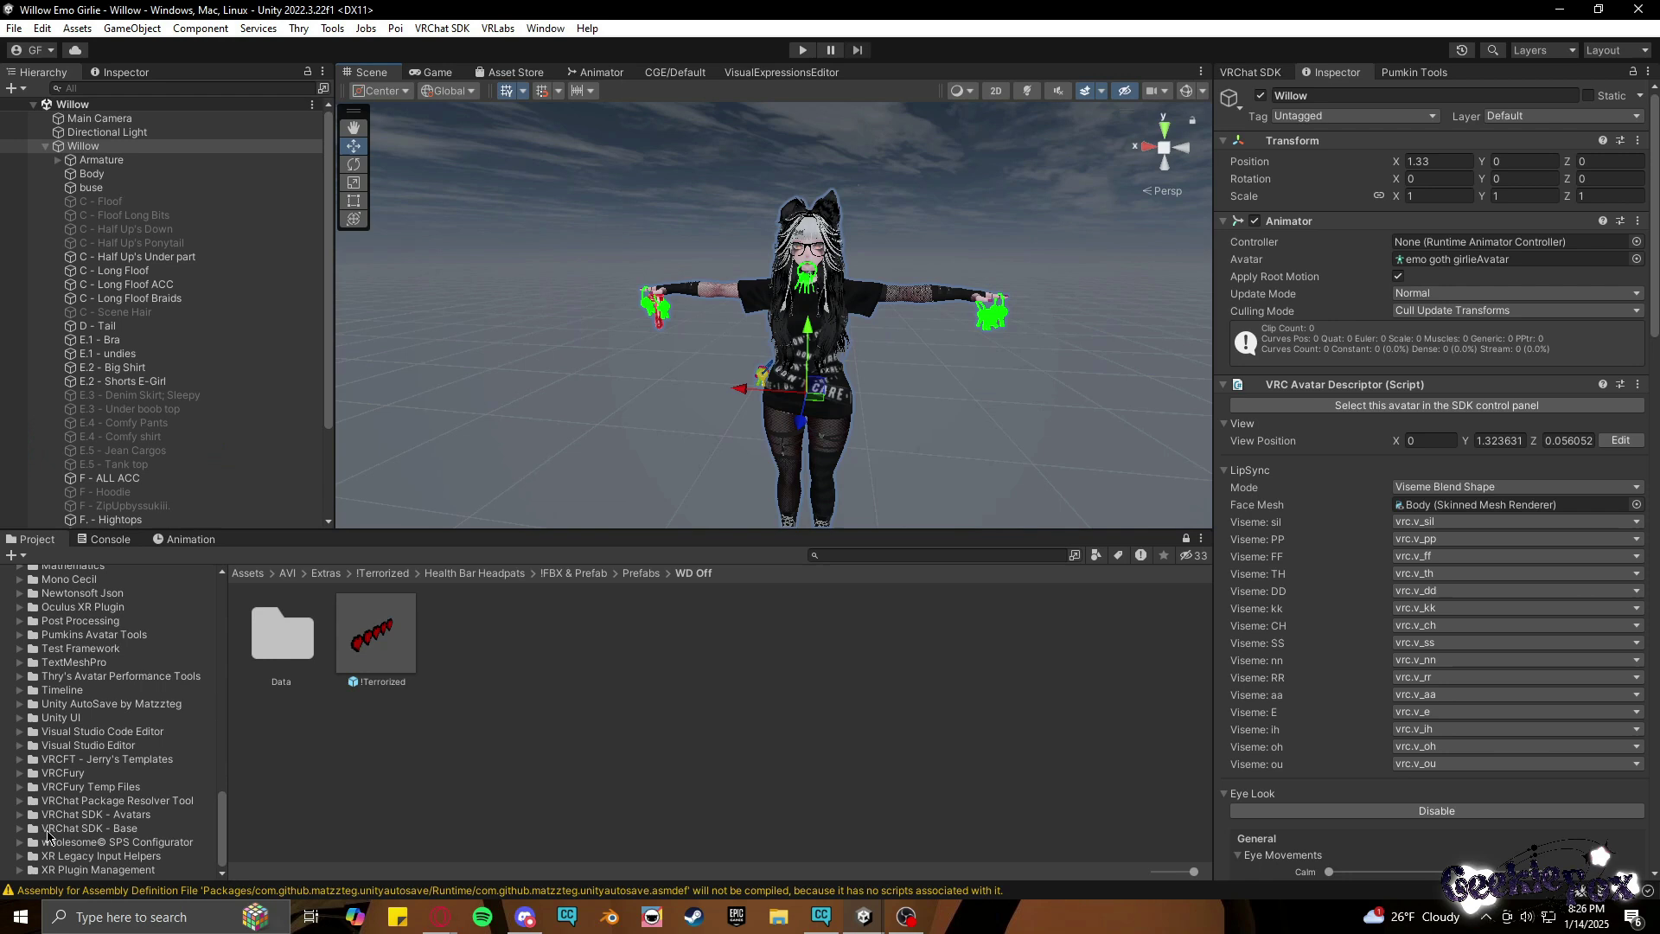
Browse to Packages > VRCFT - Jerry's Templates > Prefabs and zoom the Scene view in.
{"action": "left_click", "coordinate": [85, 759]}
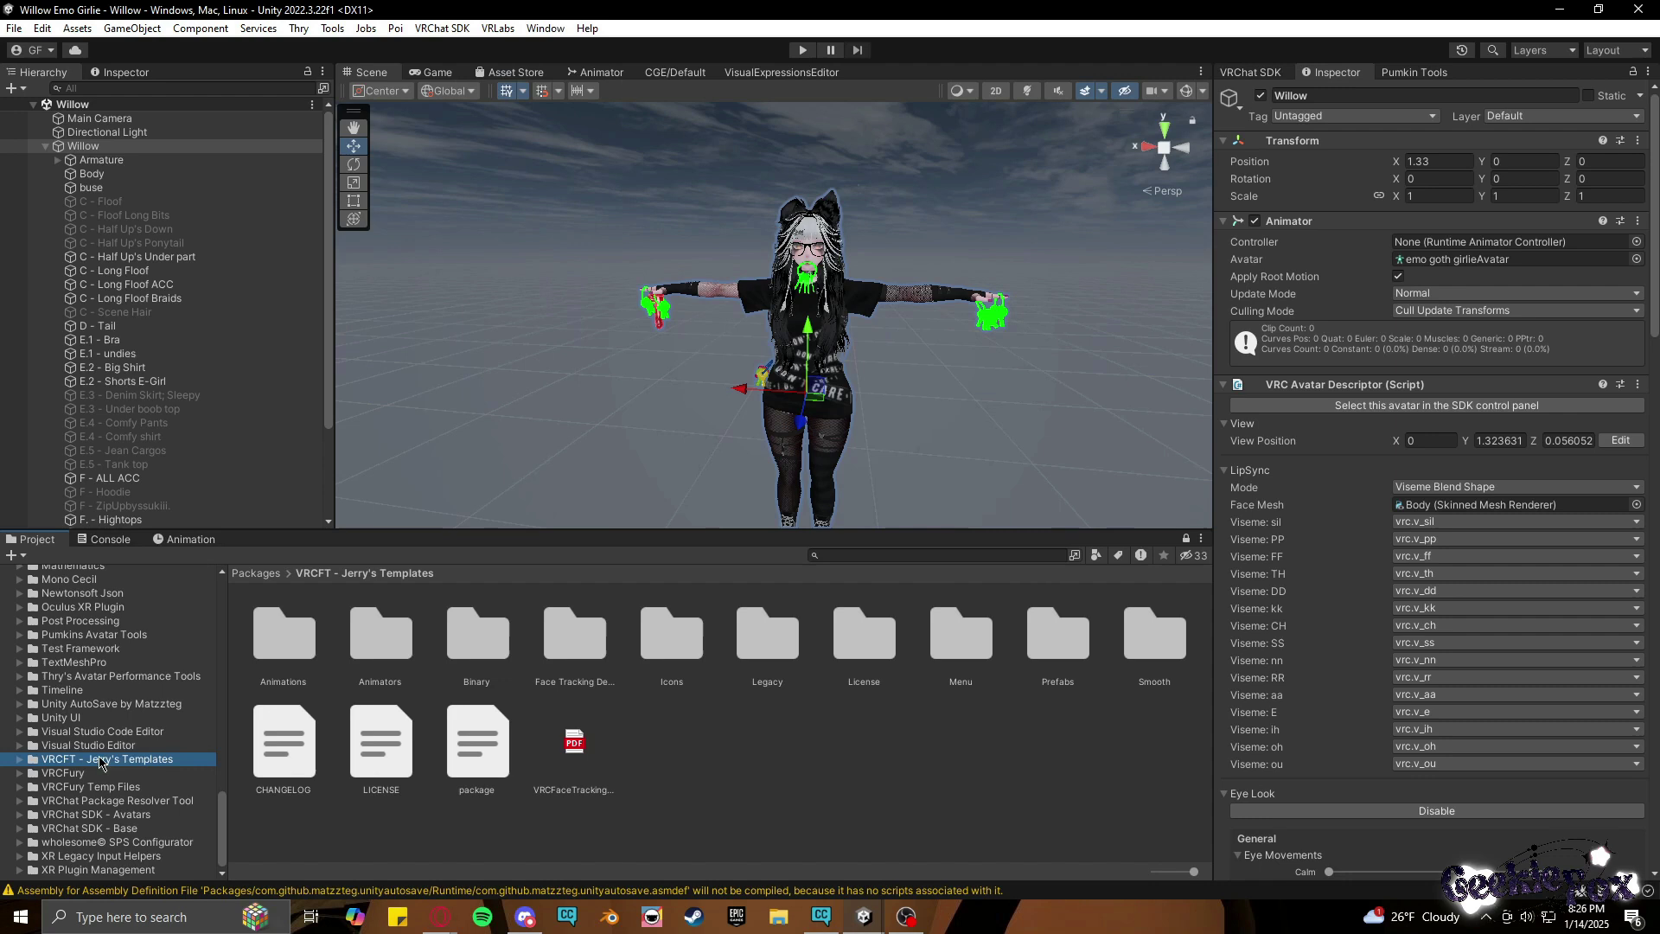
{"action": "left_click", "coordinate": [20, 759]}
{"action": "scroll", "coordinate": [111, 843], "scroll_direction": "down", "scroll_amount": 3}
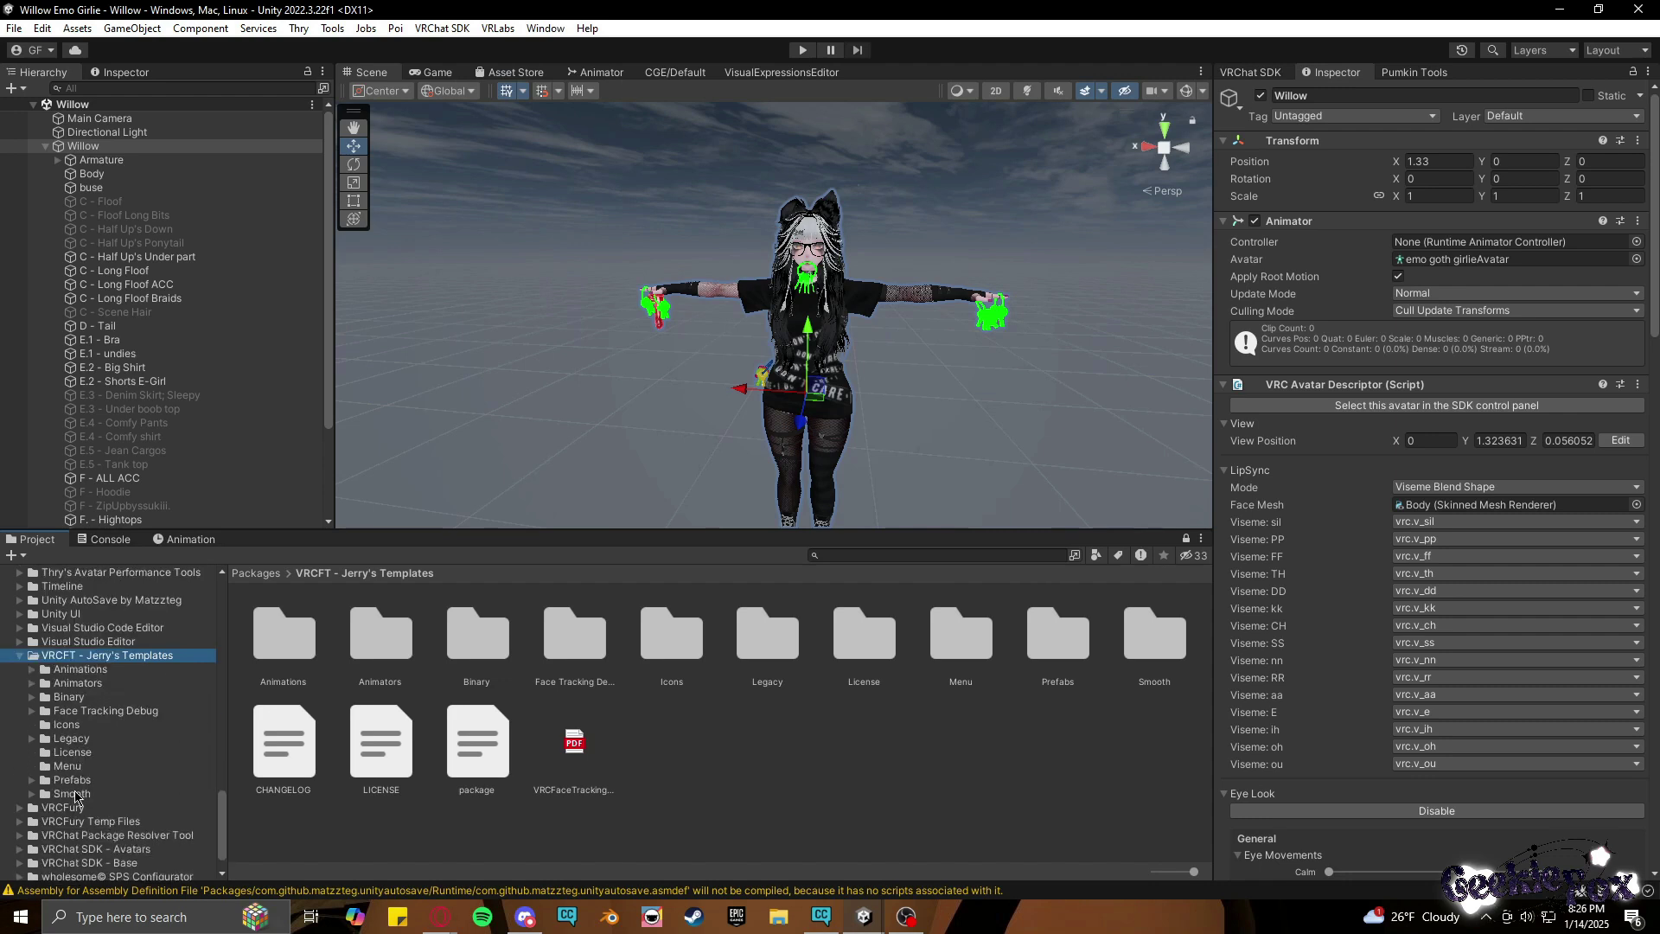
{"action": "left_click", "coordinate": [73, 780]}
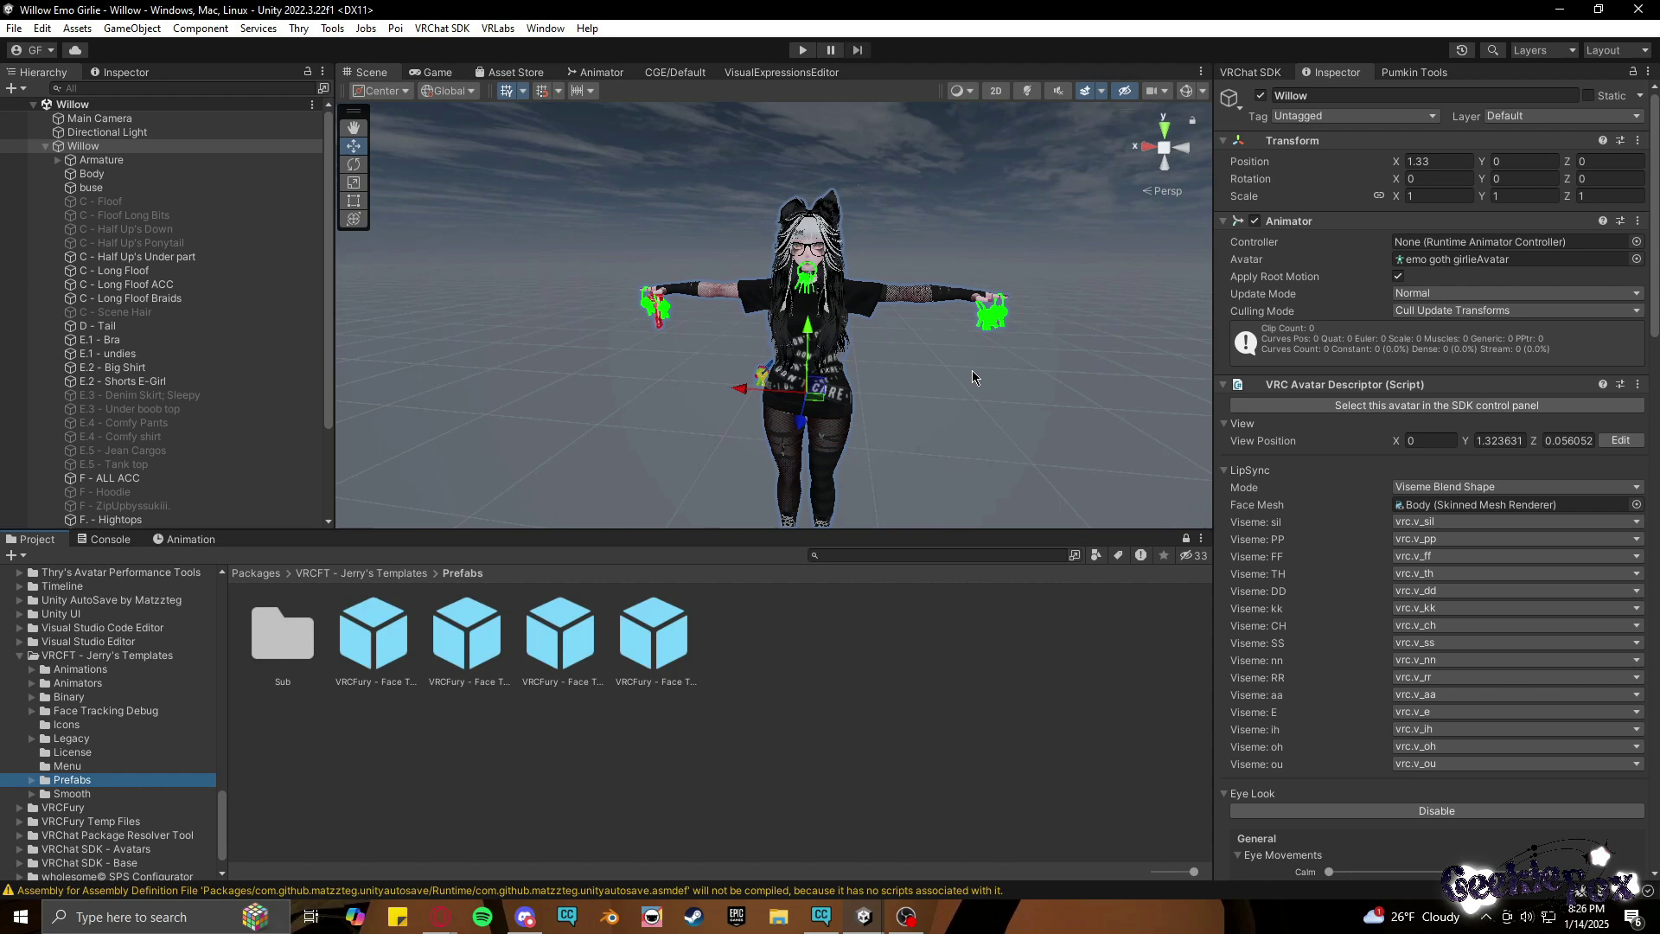
{"action": "scroll", "coordinate": [972, 370], "scroll_direction": "up", "scroll_amount": 5}
{"action": "scroll", "coordinate": [942, 403], "scroll_direction": "up", "scroll_amount": 5}
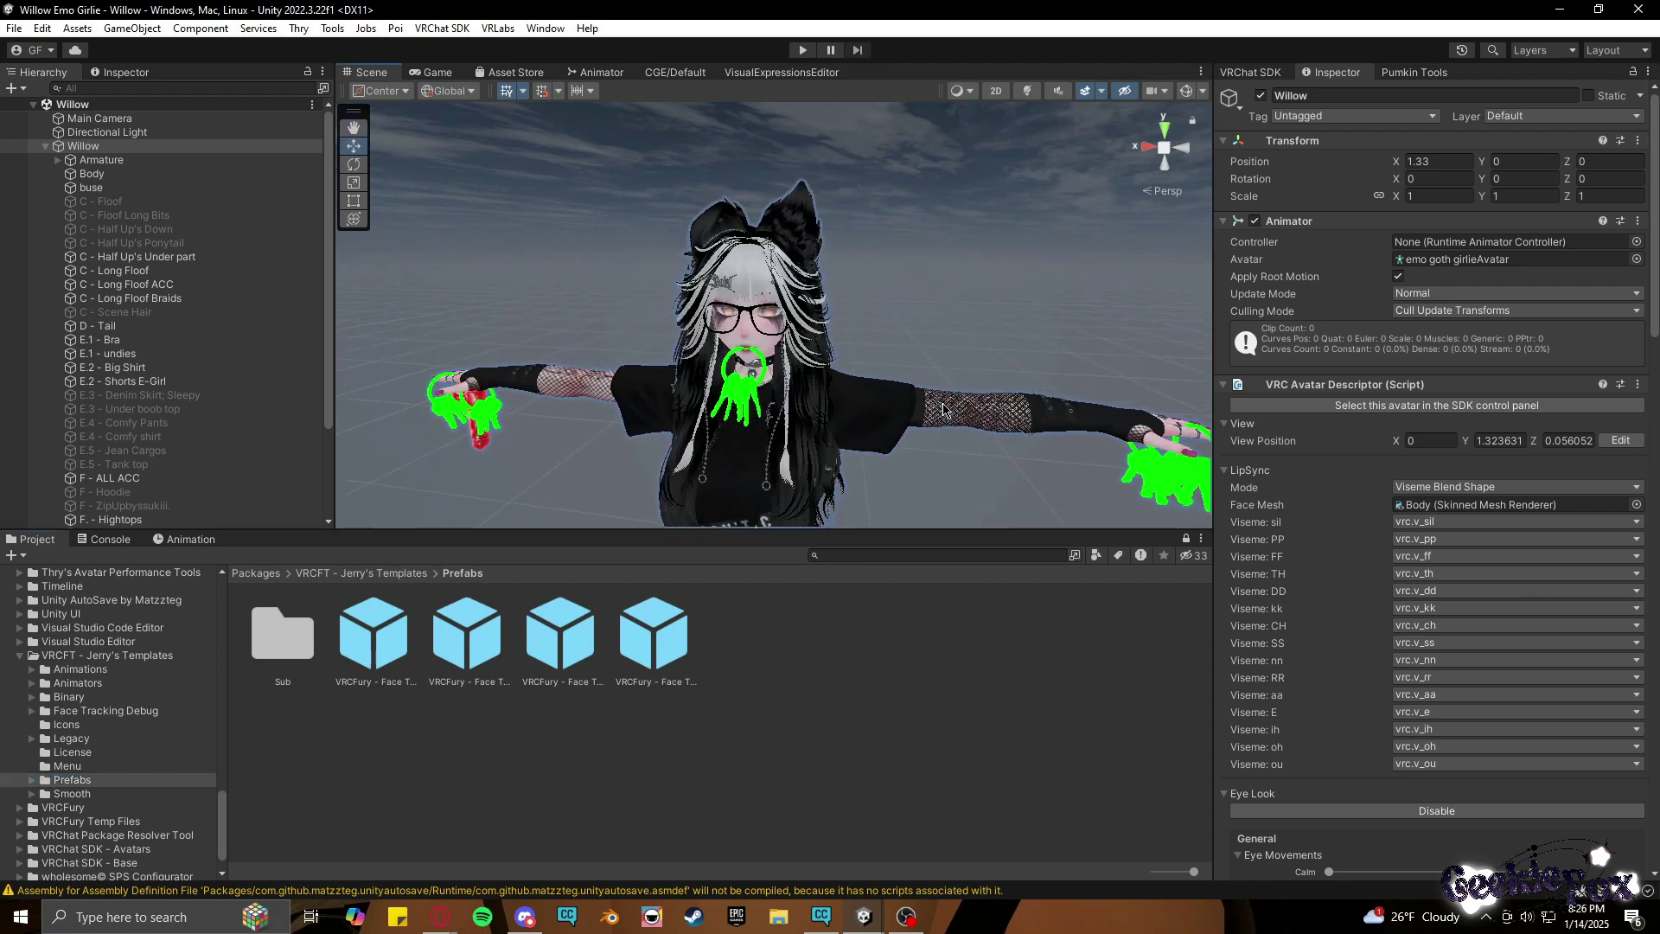
{"action": "scroll", "coordinate": [891, 337], "scroll_direction": "up", "scroll_amount": 5}
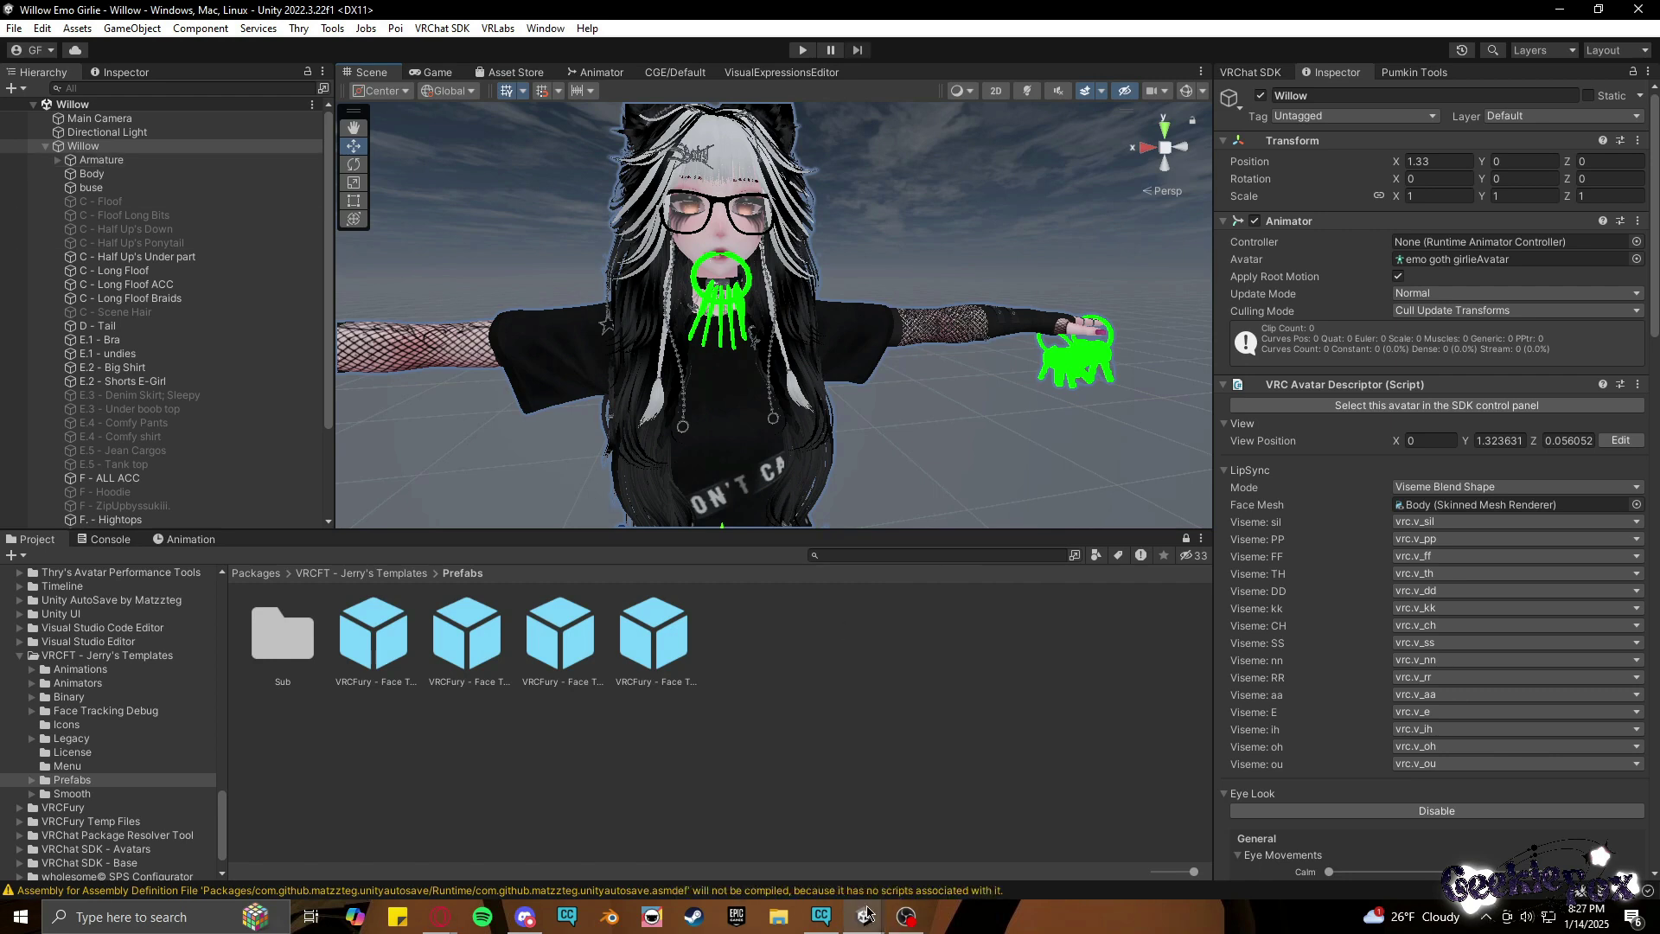
Bring the Grunge Bean project window back in front via the taskbar's Unity preview.
{"action": "mouse_move", "coordinate": [864, 916]}
{"action": "left_click", "coordinate": [810, 869]}
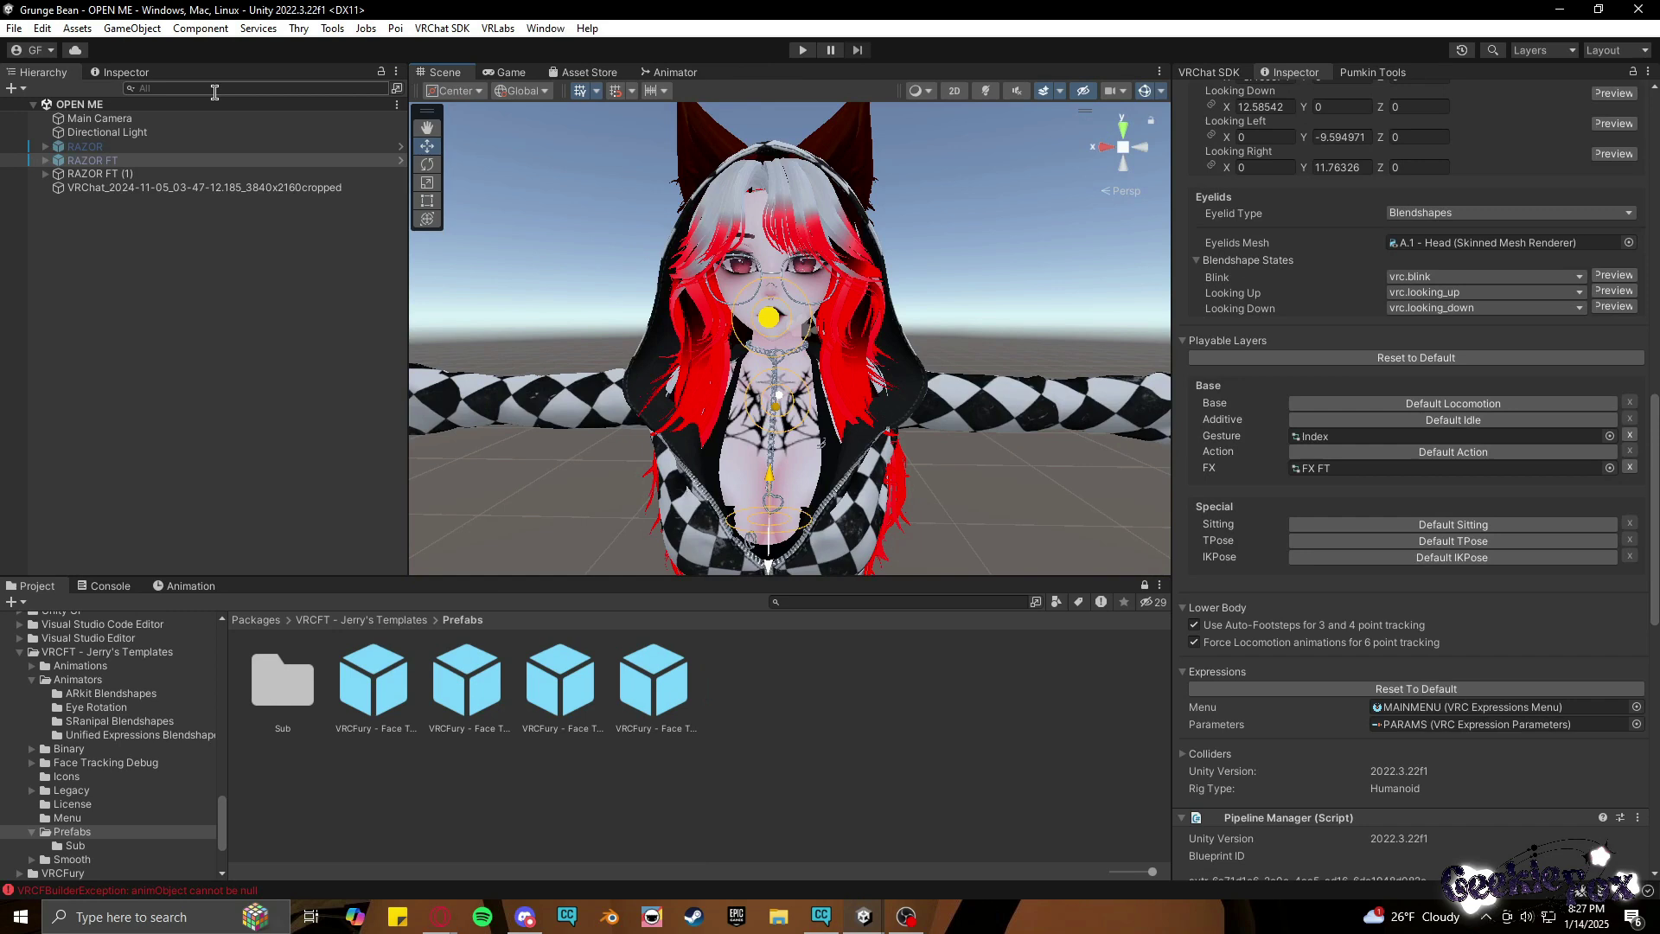